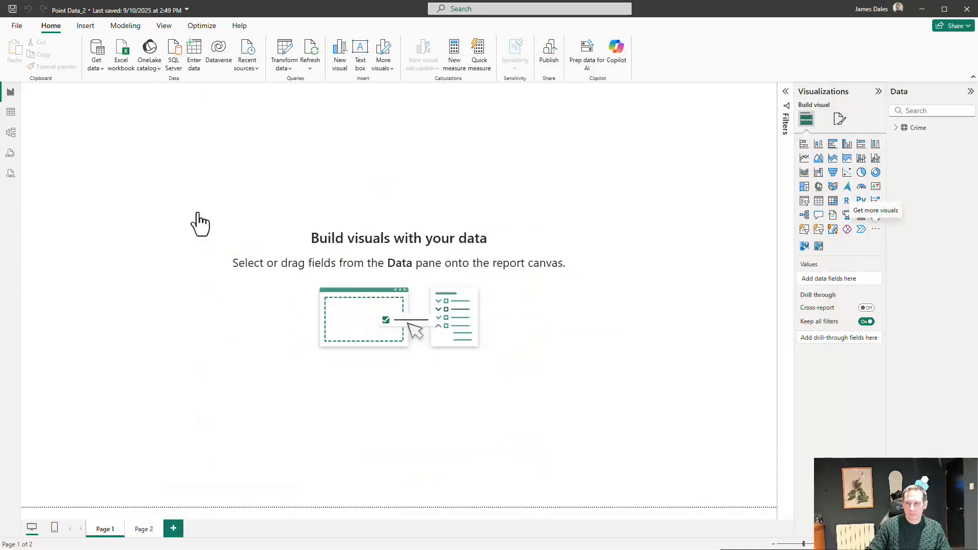
Add an Icon Map Slicer visual to Page 1 and enlarge it to cover most of the page
left_click(573, 302)
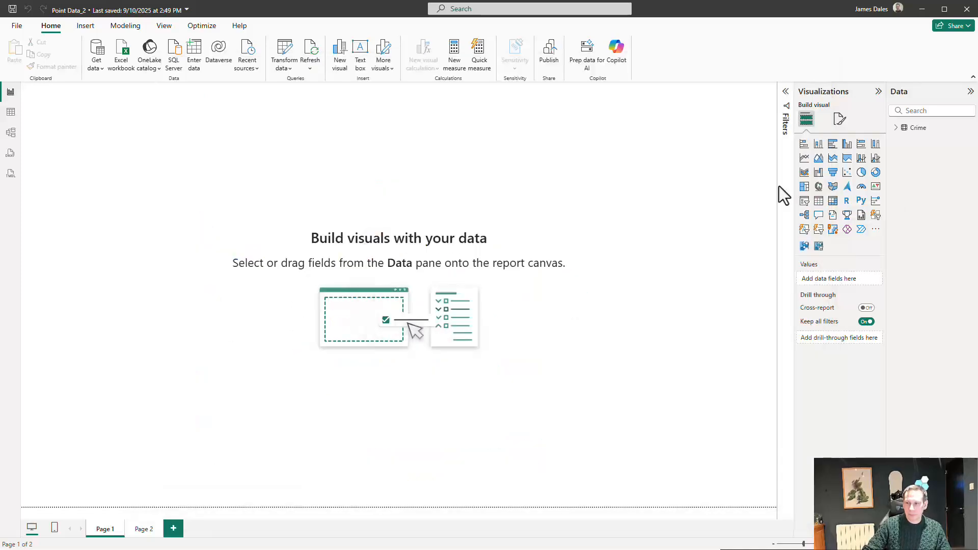
left_click(818, 246)
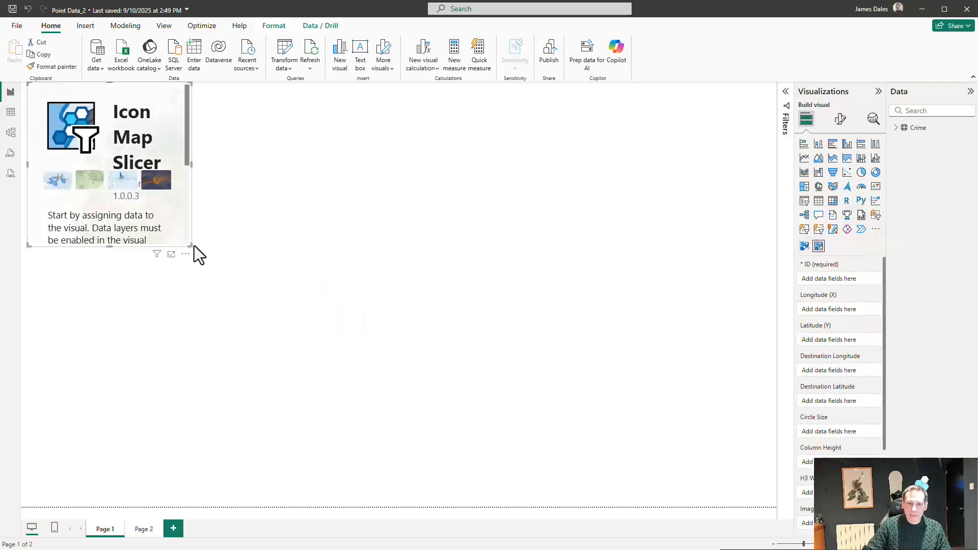
left_click_drag(190, 245, 631, 507)
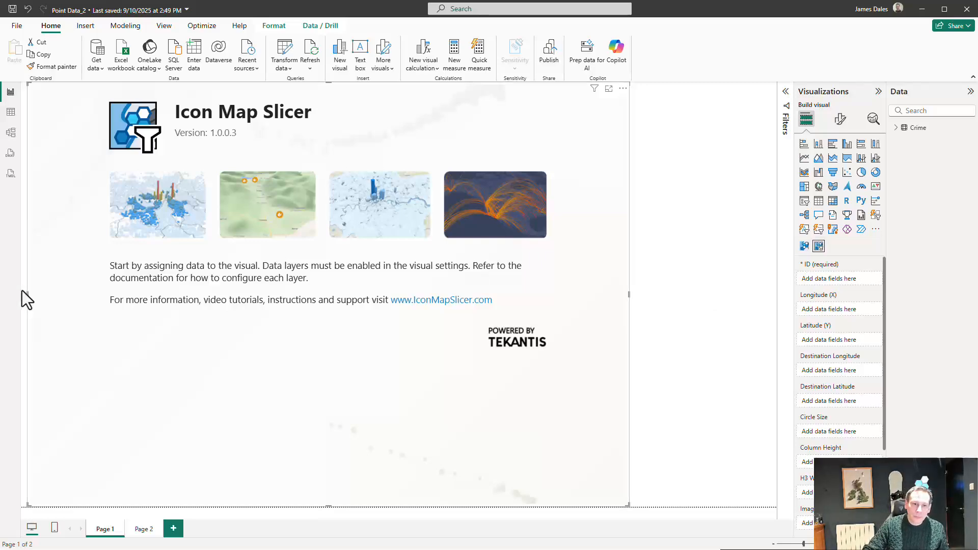
Review the columns and rows of the Crime table, and return to the report page
left_click(11, 112)
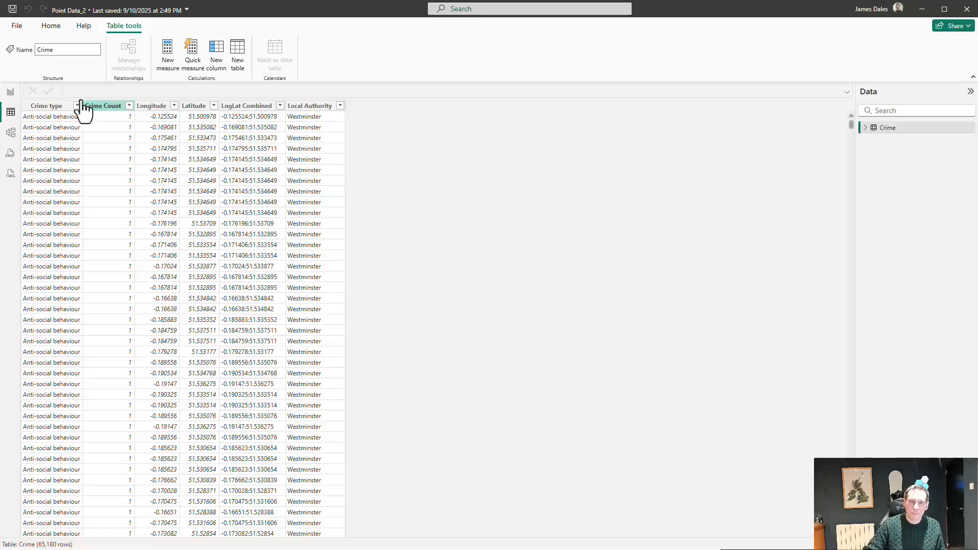
left_click(10, 97)
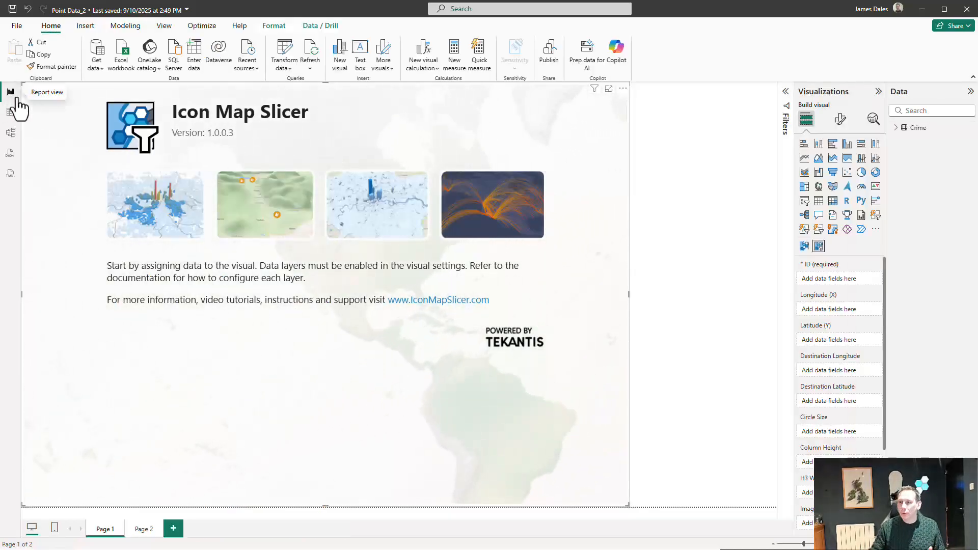
Add a stacked bar chart of Crime Count by Local Authority beside the map and shorten it to about half the page height
left_click(743, 145)
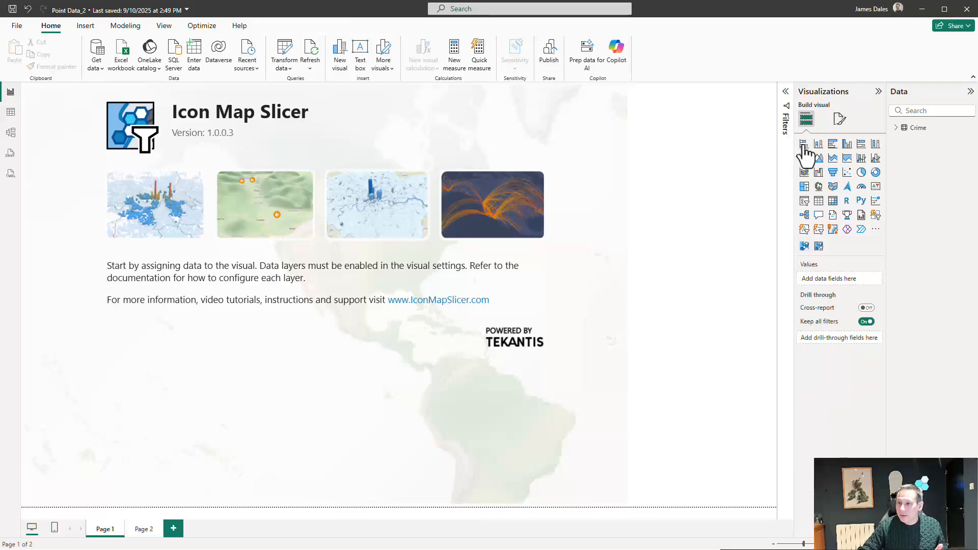
left_click(803, 145)
left_click(894, 128)
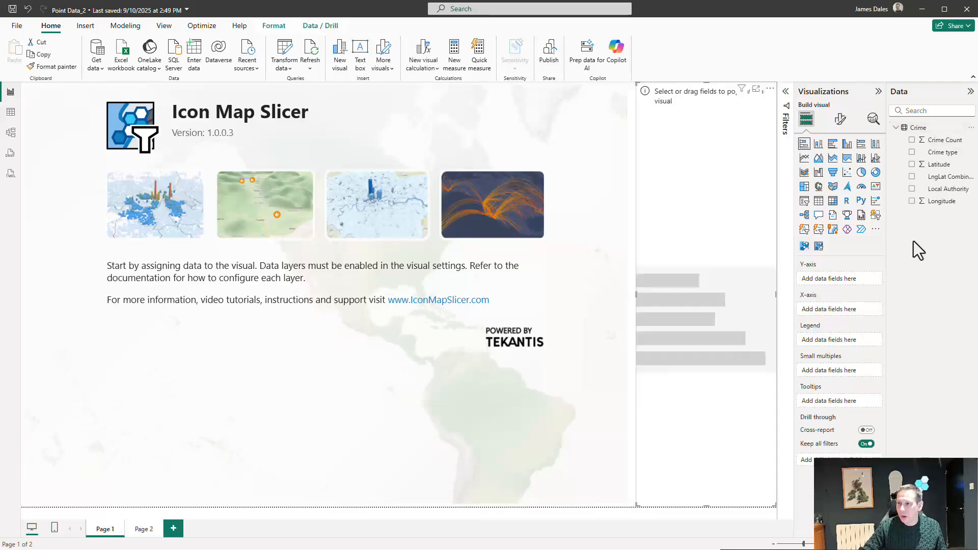
left_click(912, 189)
left_click(912, 140)
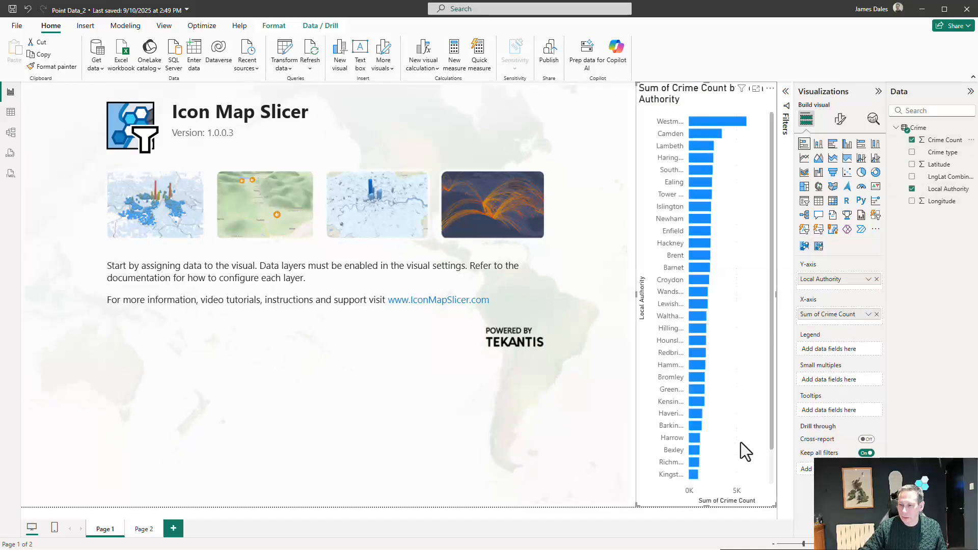
left_click_drag(705, 506, 750, 275)
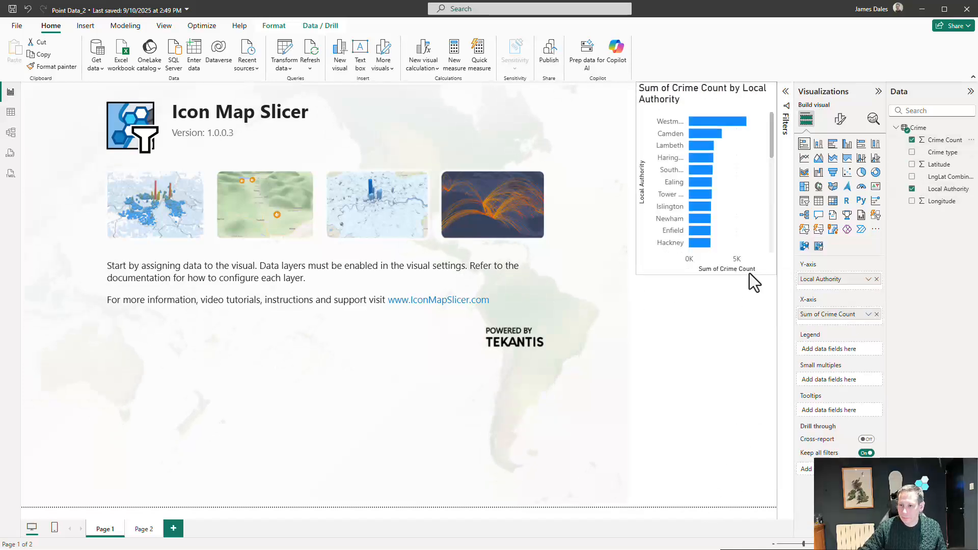
Add a second stacked bar chart below the first, showing Crime Count by Crime type
left_click(723, 330)
left_click(804, 147)
left_click(912, 152)
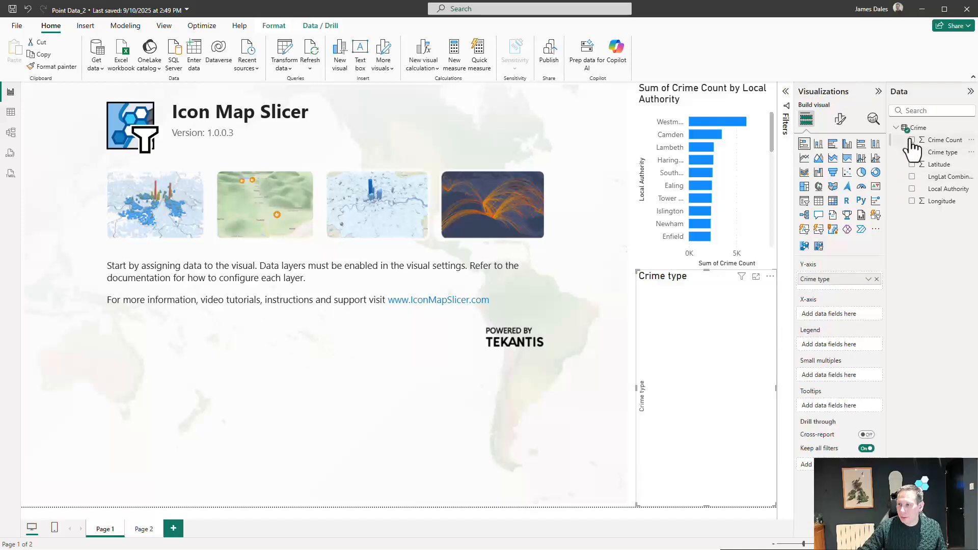
left_click(912, 140)
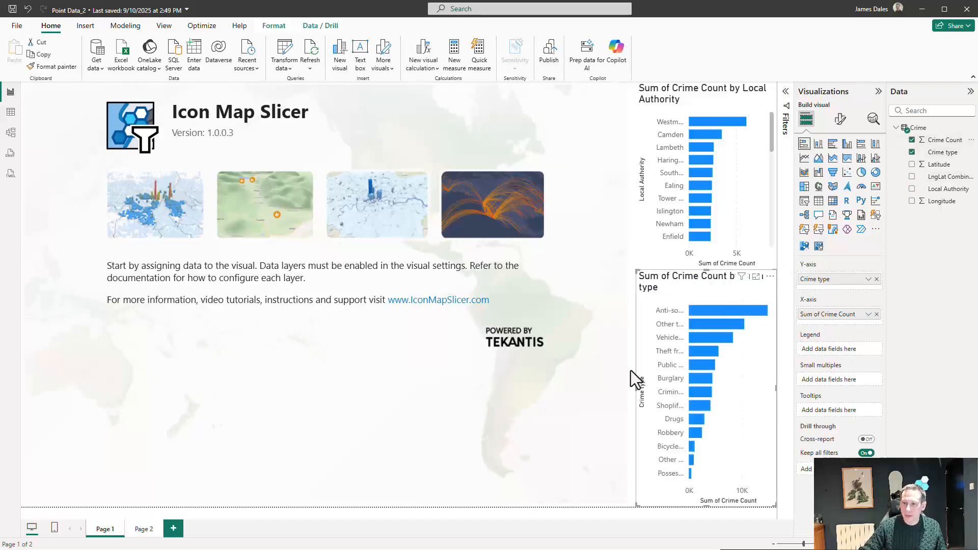
Narrow the map visual and widen both bar charts toward it to fill the freed space
left_click(622, 340)
left_click_drag(630, 301, 592, 304)
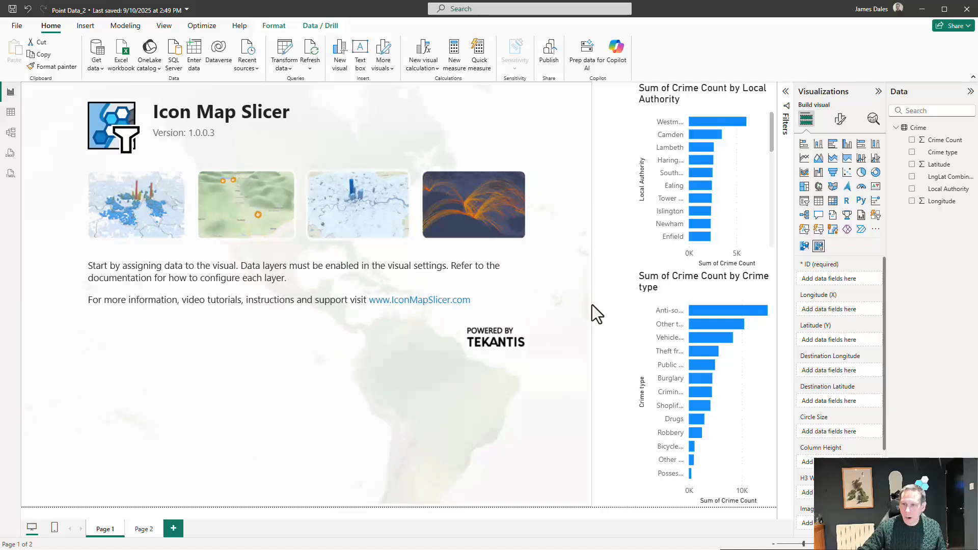
left_click(651, 193)
left_click_drag(636, 178, 599, 180)
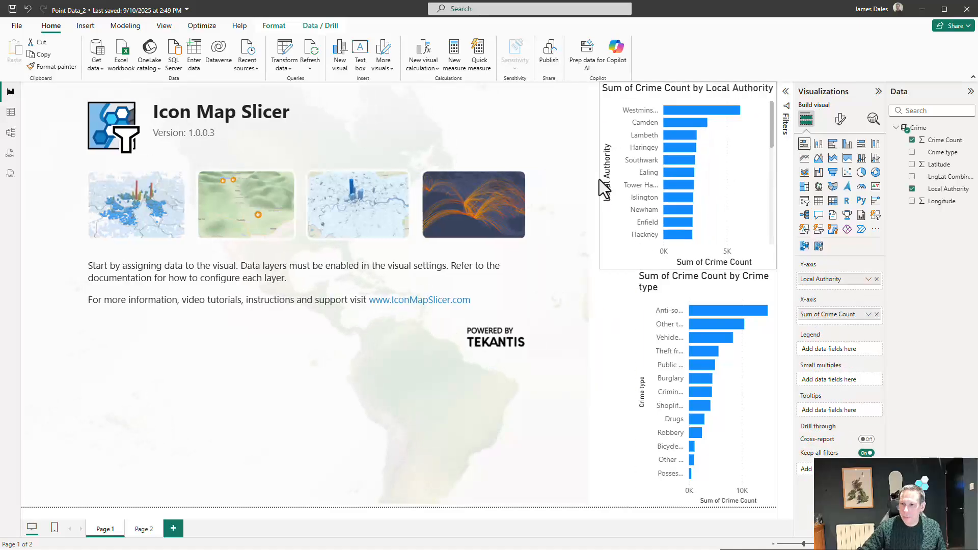
left_click(637, 390)
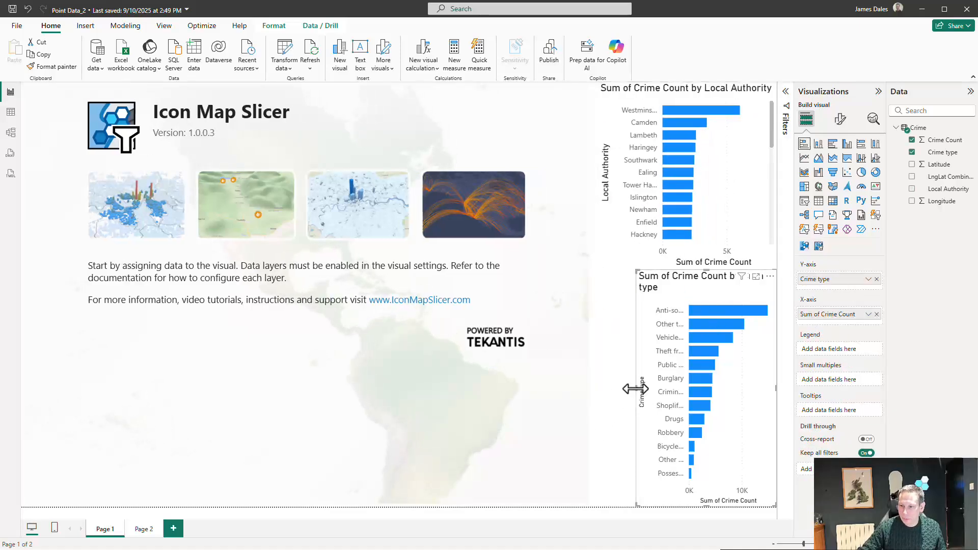
left_click_drag(634, 391, 595, 395)
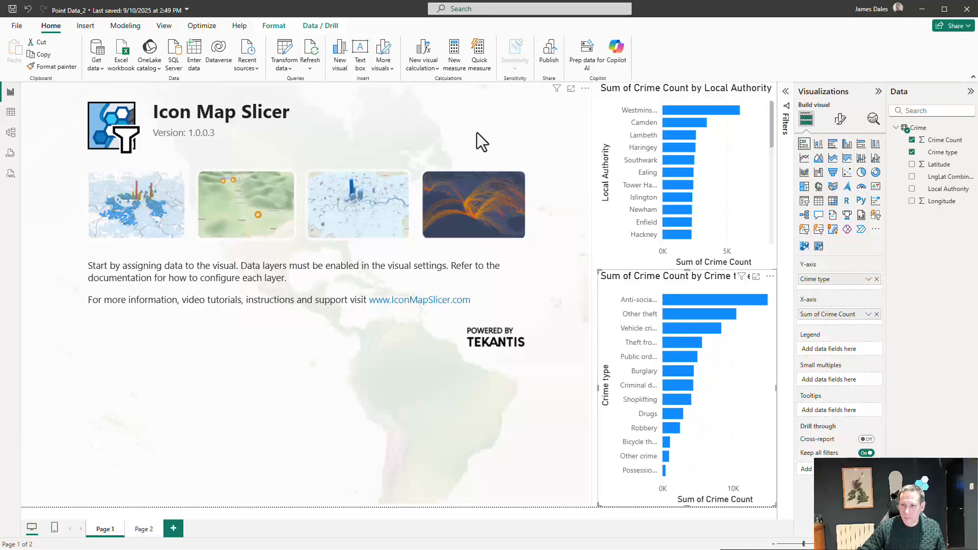
Assign Latitude, Longitude, Crime Count as circle size and Local Authority as ID to the map visual
left_click(493, 144)
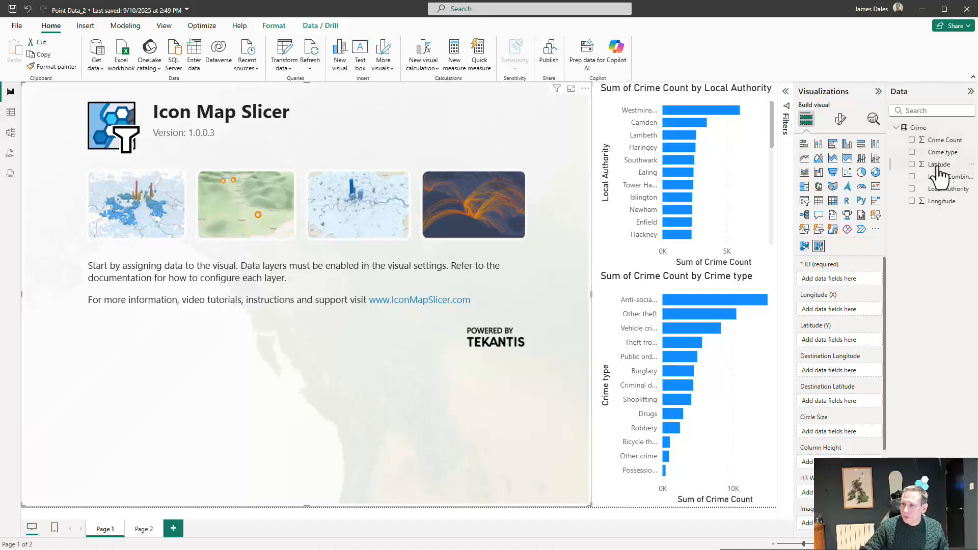
left_click_drag(939, 176, 829, 340)
left_click_drag(941, 201, 844, 310)
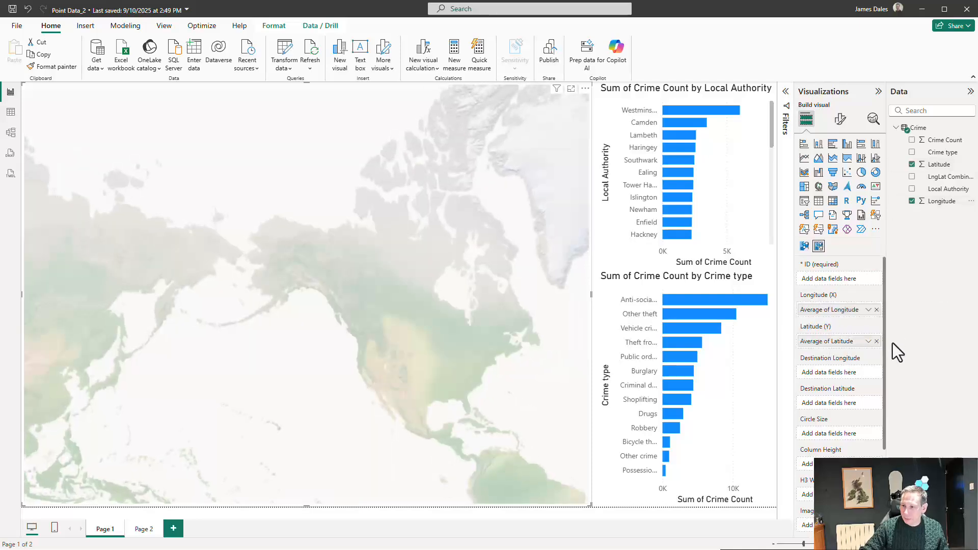
left_click_drag(937, 145, 845, 433)
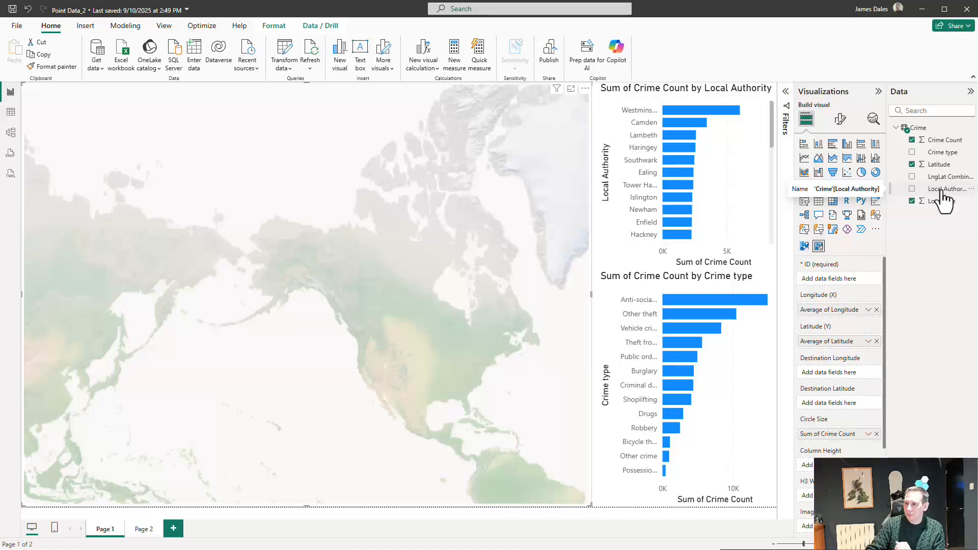
left_click_drag(942, 197, 830, 280)
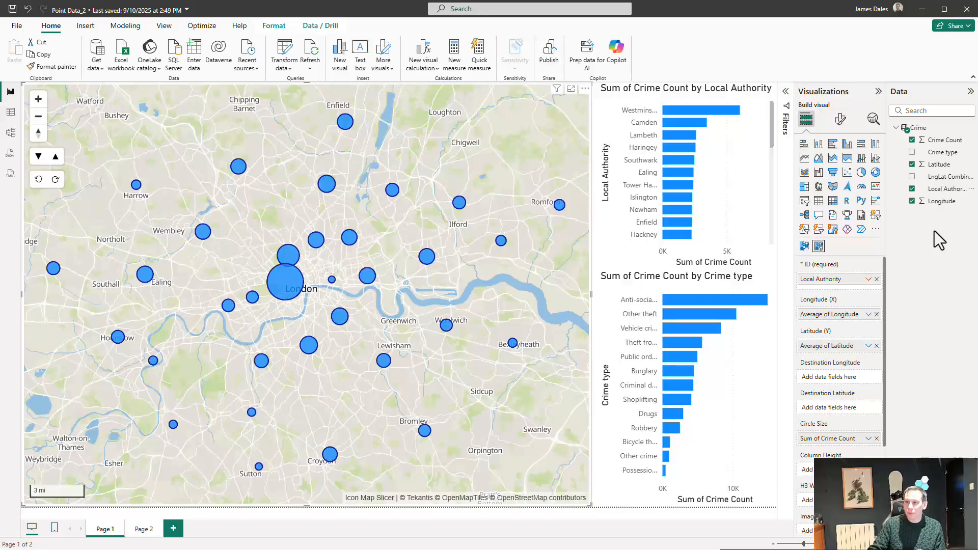
Check the Latitude column's data type and the aggregation options of the map's Longitude field
left_click(939, 165)
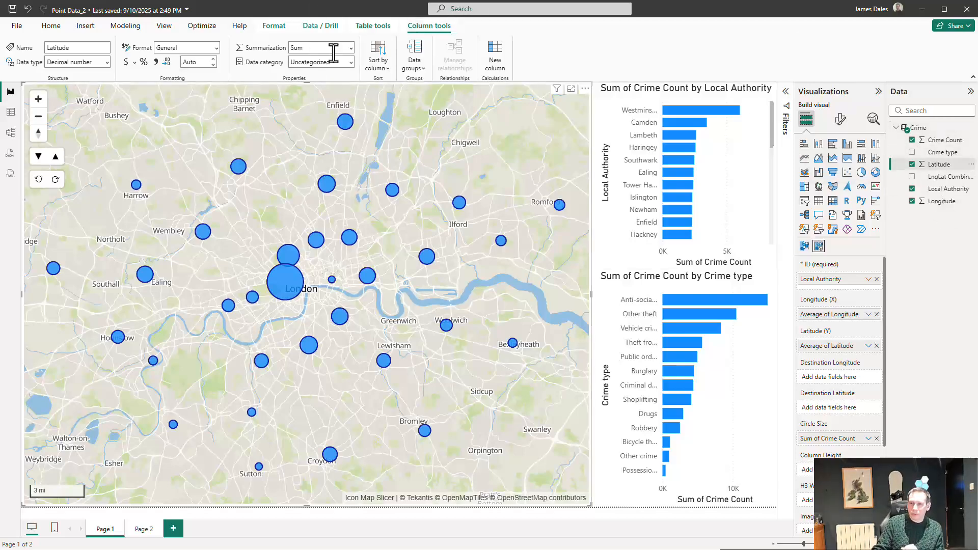
left_click(108, 61)
left_click(108, 62)
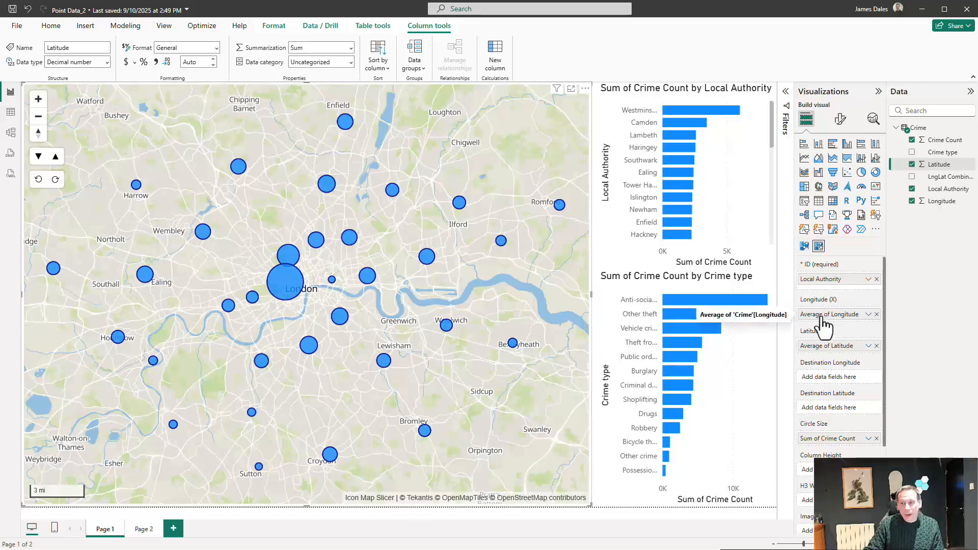
left_click(868, 315)
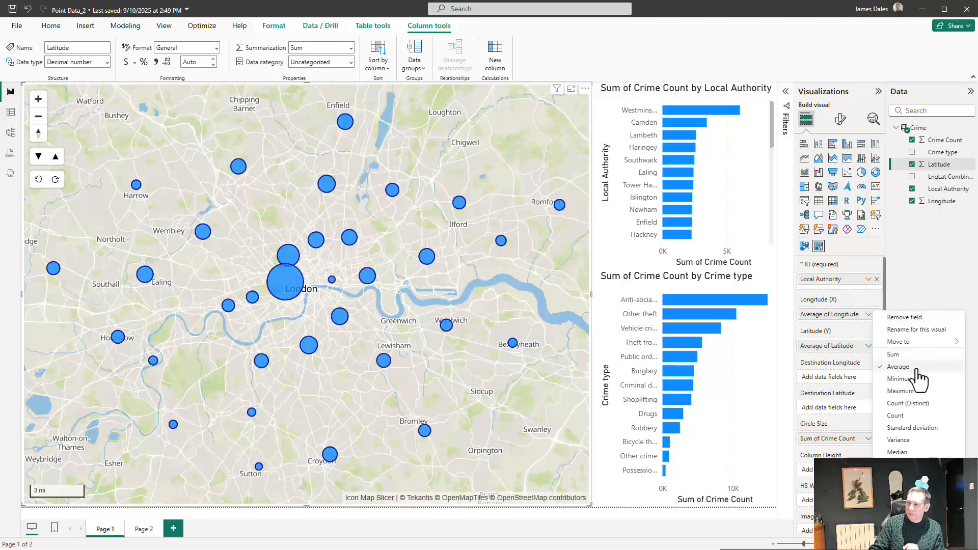
left_click(919, 264)
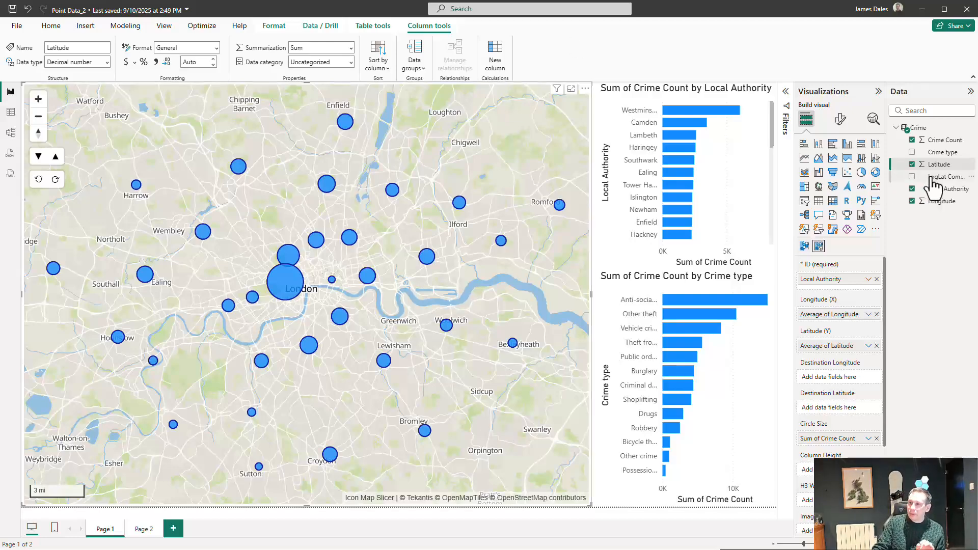
Replace Local Authority with LngLat Combined as the map's ID field
left_click_drag(933, 180, 953, 262)
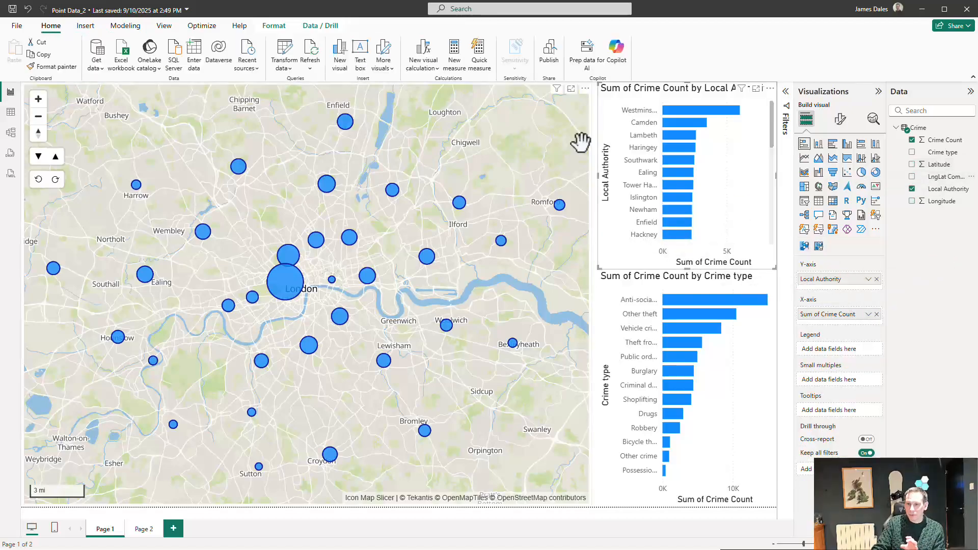
left_click(579, 144)
left_click_drag(946, 182, 853, 281)
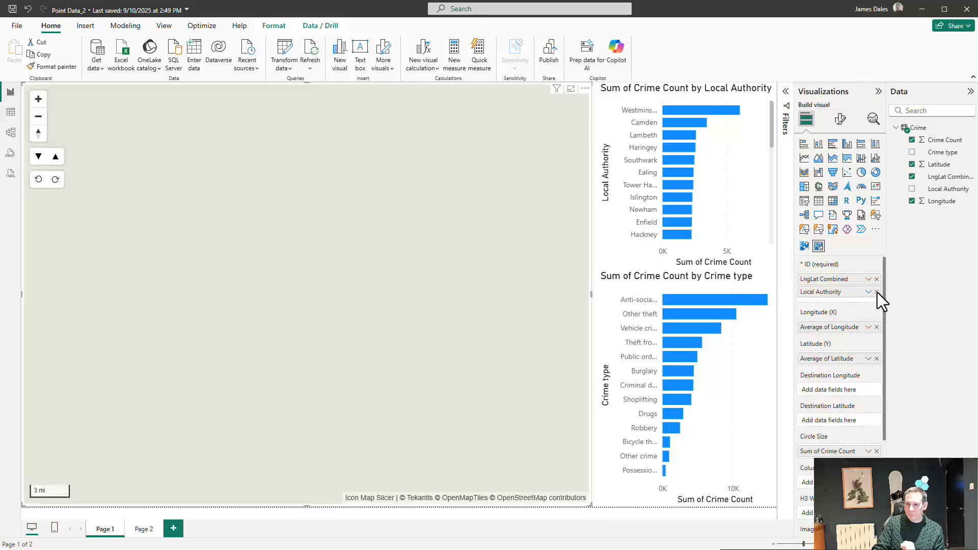
left_click(877, 292)
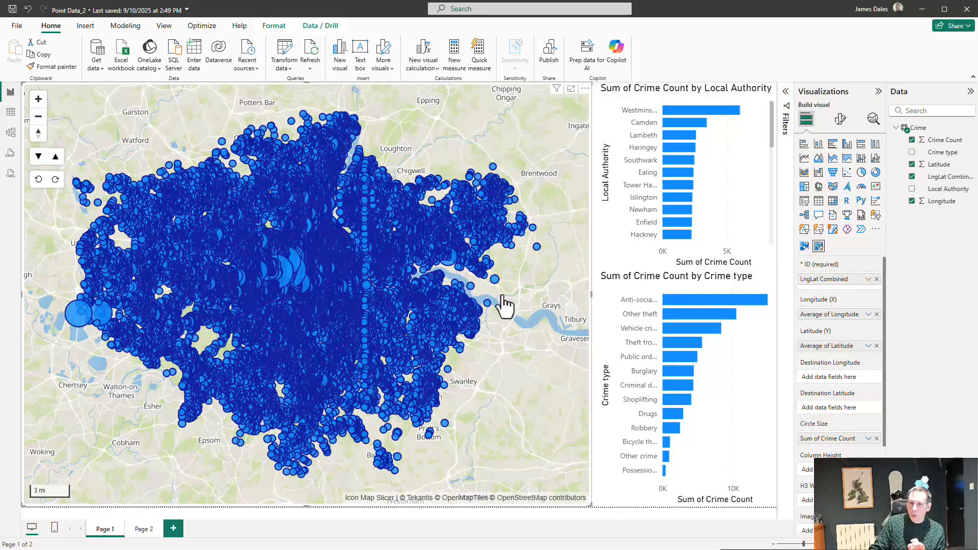
Place Local Authority above LngLat Combined in the map's ID and test drilling down into Westminster and back up
left_click_drag(943, 189, 839, 278)
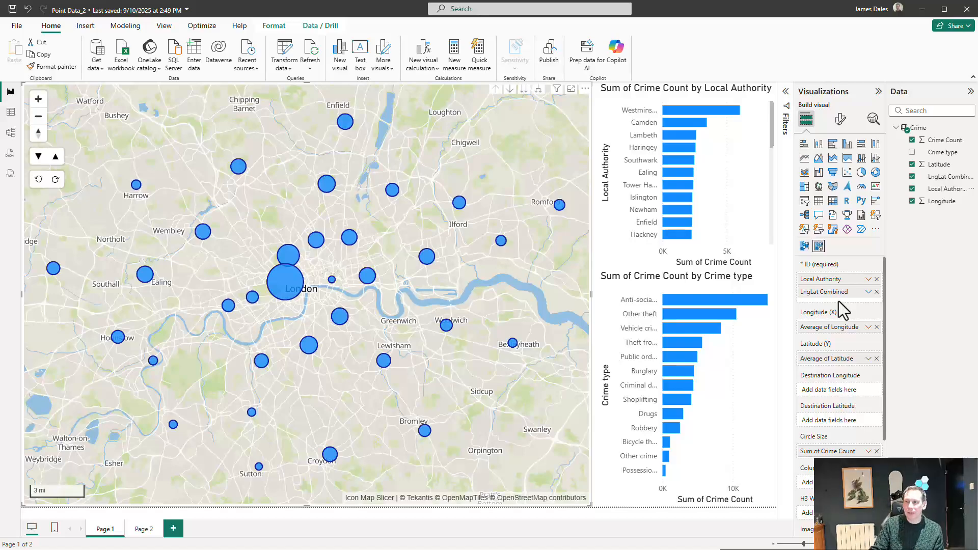
left_click(510, 90)
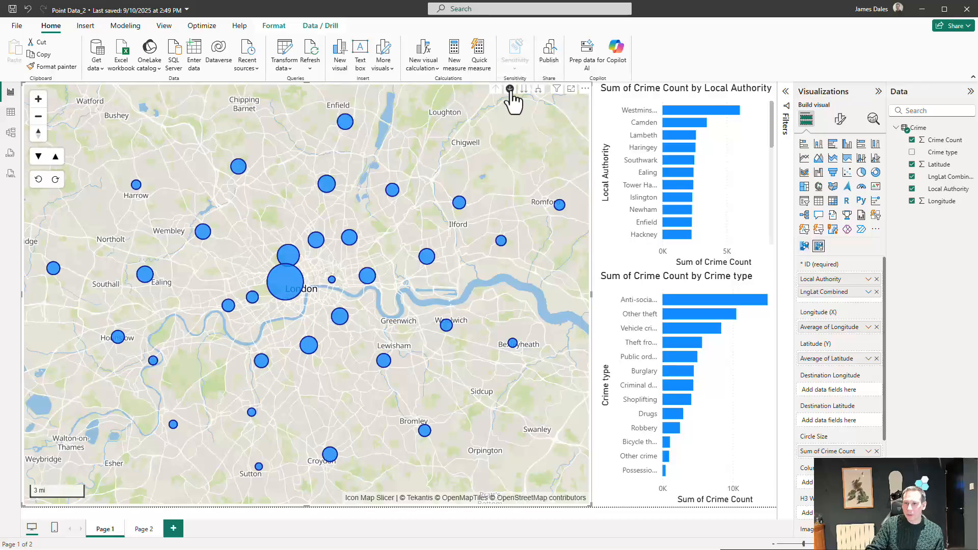
left_click(281, 286)
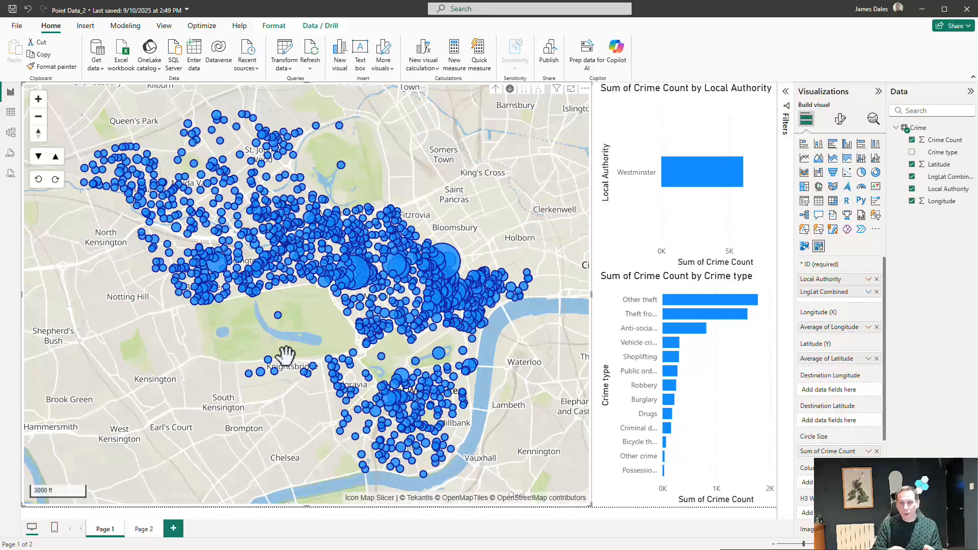
left_click(495, 91)
left_click(509, 89)
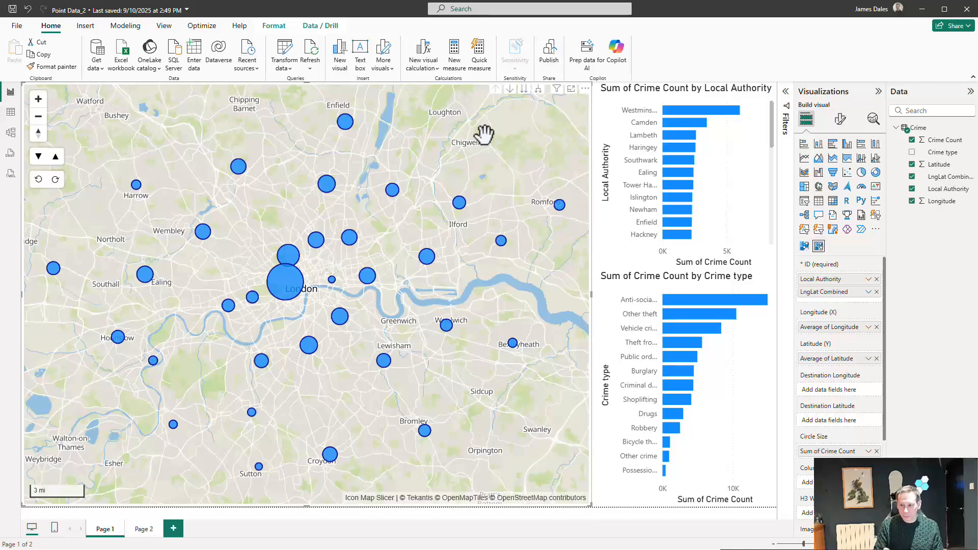
Widen the map's formatting settings and set its background map style to Dark Matter
left_click(840, 123)
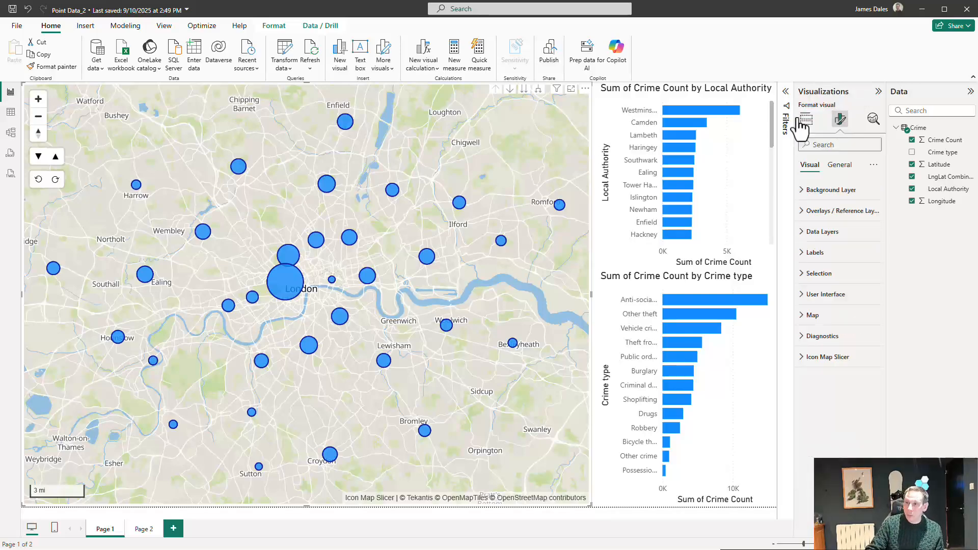
left_click_drag(794, 116, 737, 120)
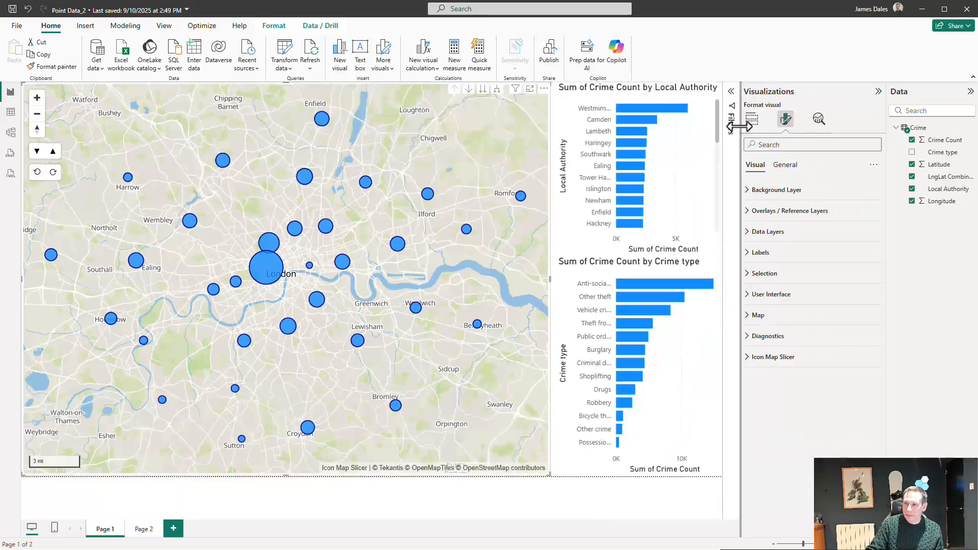
left_click(794, 193)
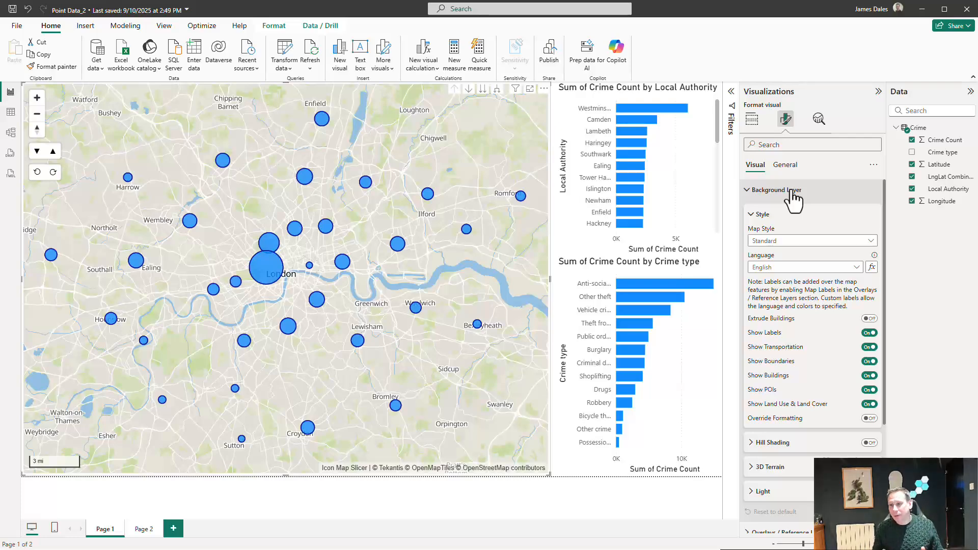
left_click(818, 242)
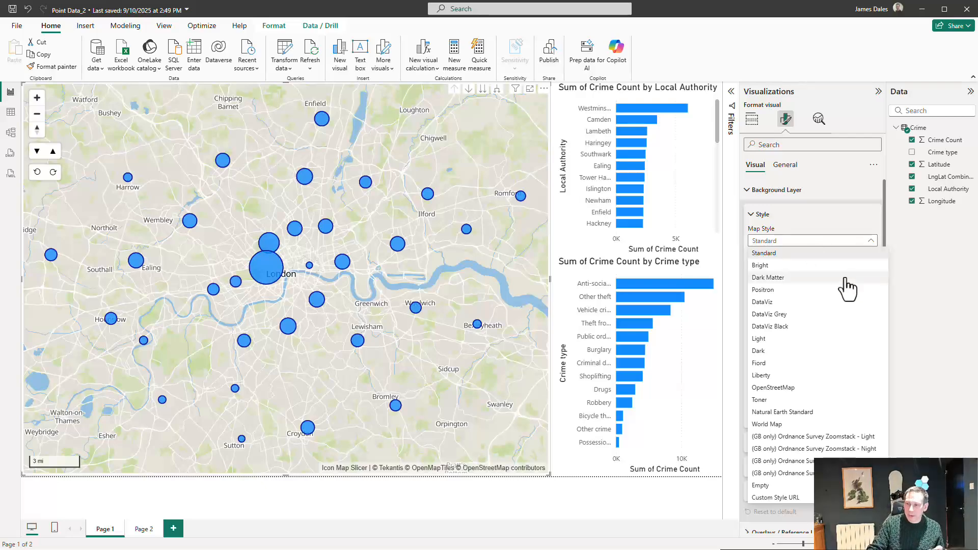
key("Escape")
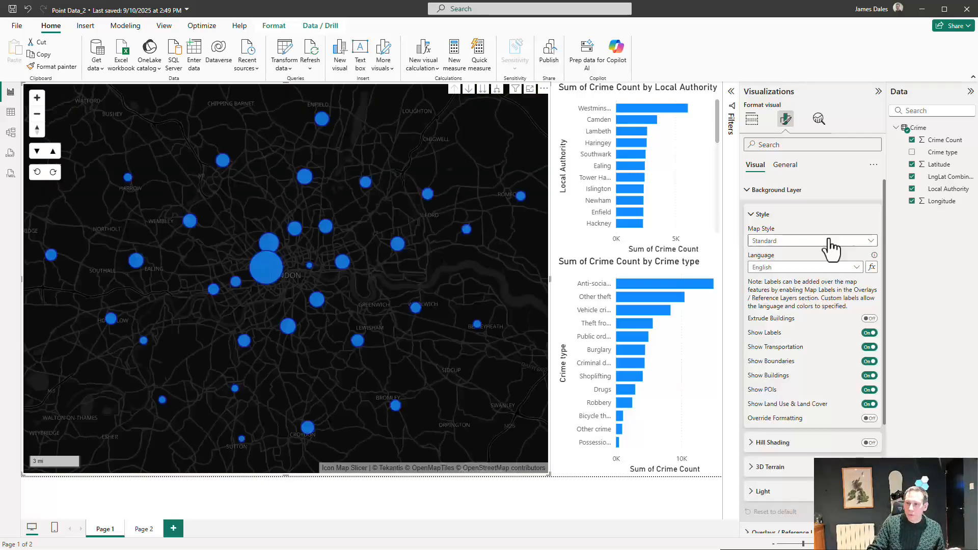
Try the Light and Liberty background map styles and inspect Liberty's 3D buildings around Westminster Bridge
left_click(830, 240)
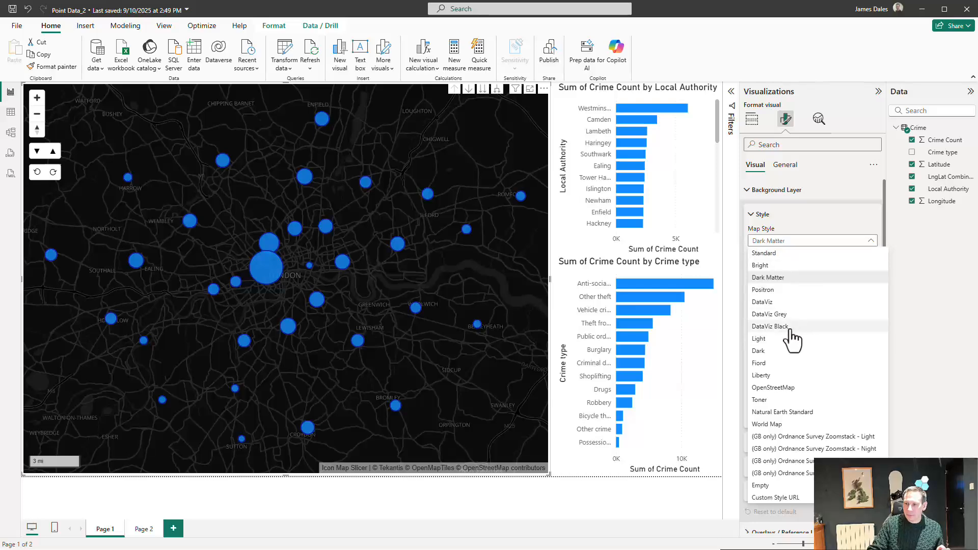
key("Escape")
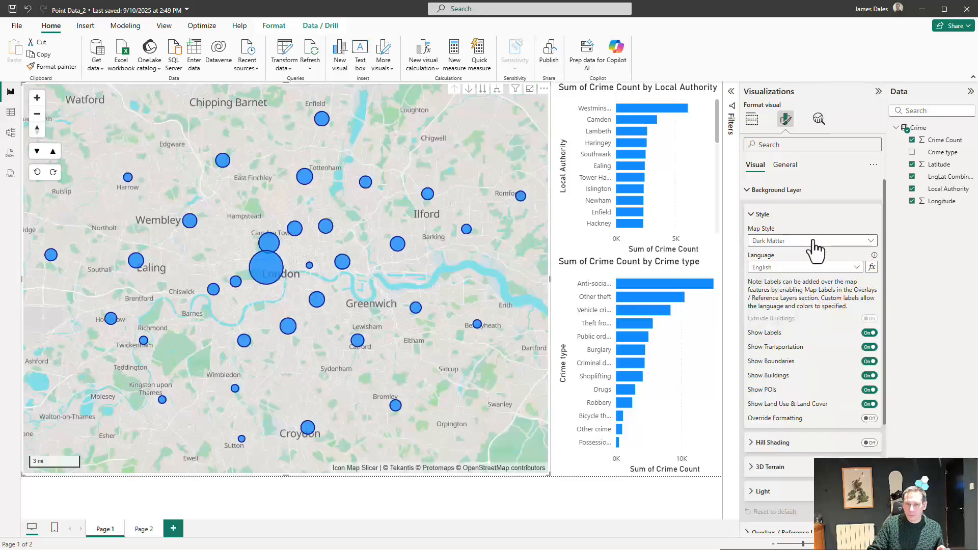
left_click(813, 242)
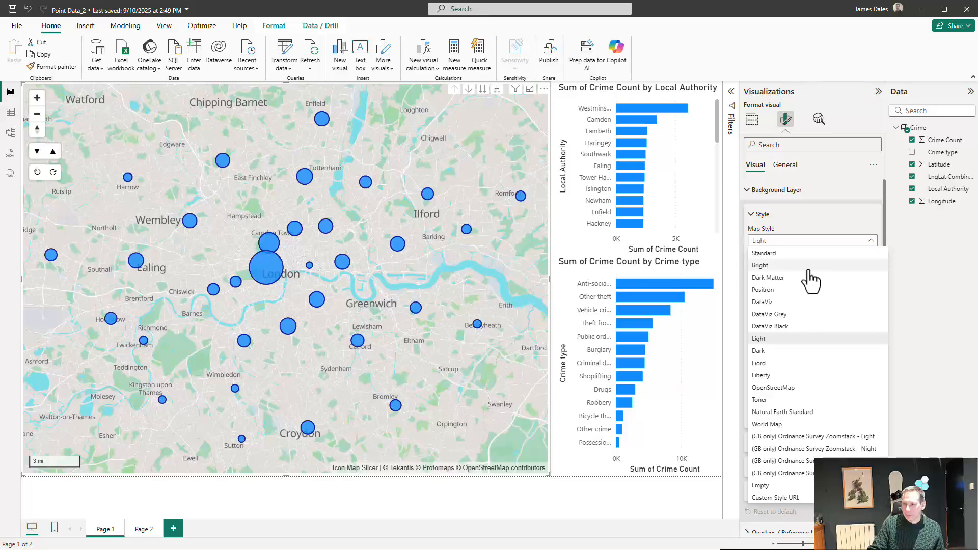
left_click(812, 388)
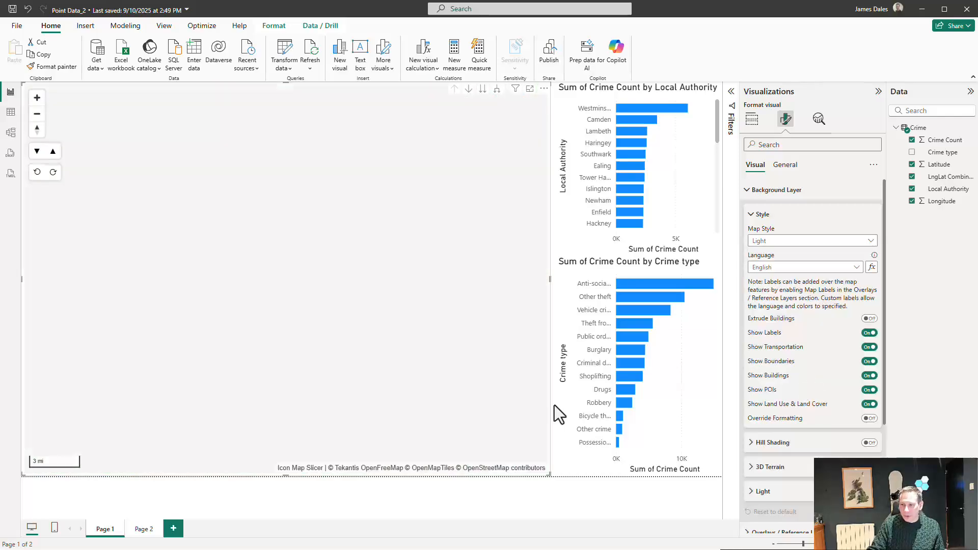
scroll(286, 277, "up", 5)
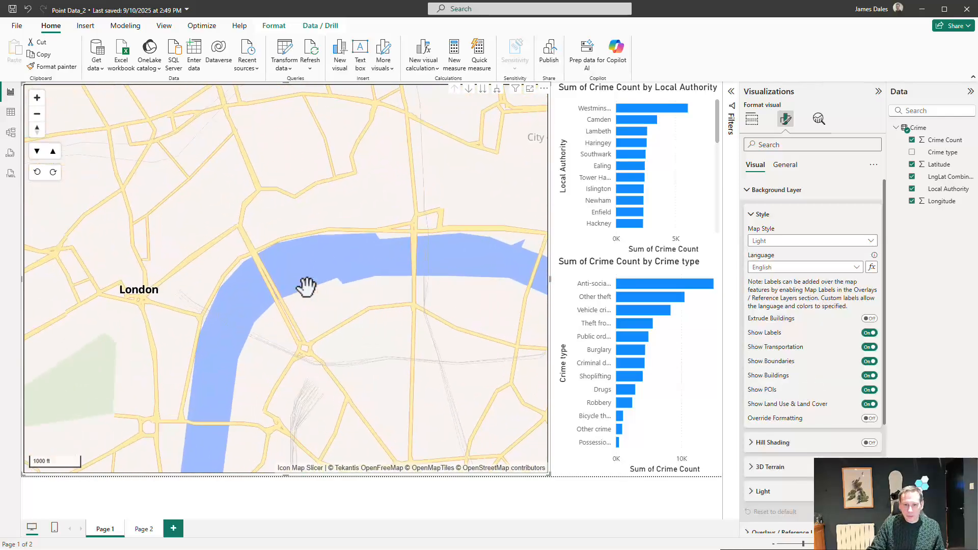
scroll(258, 395, "up", 2)
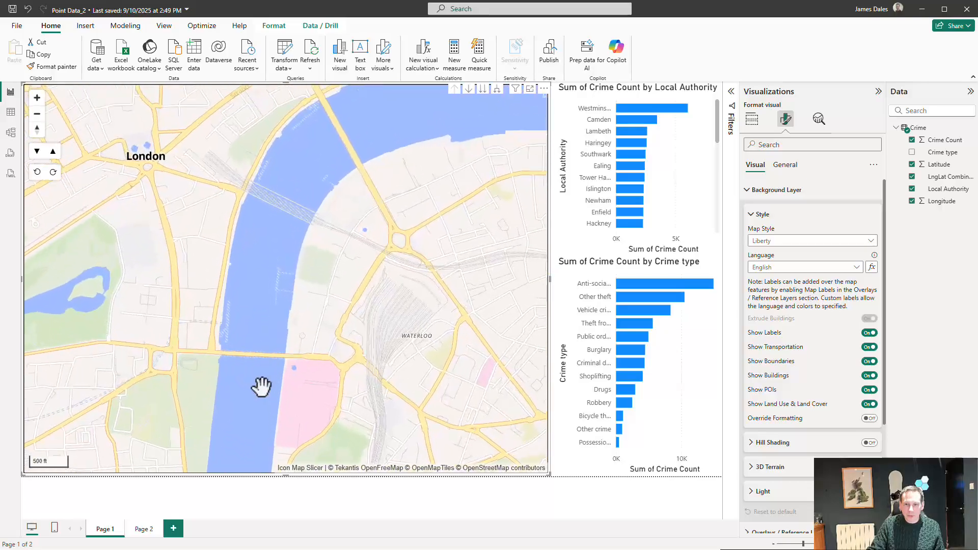
scroll(266, 356, "up", 2)
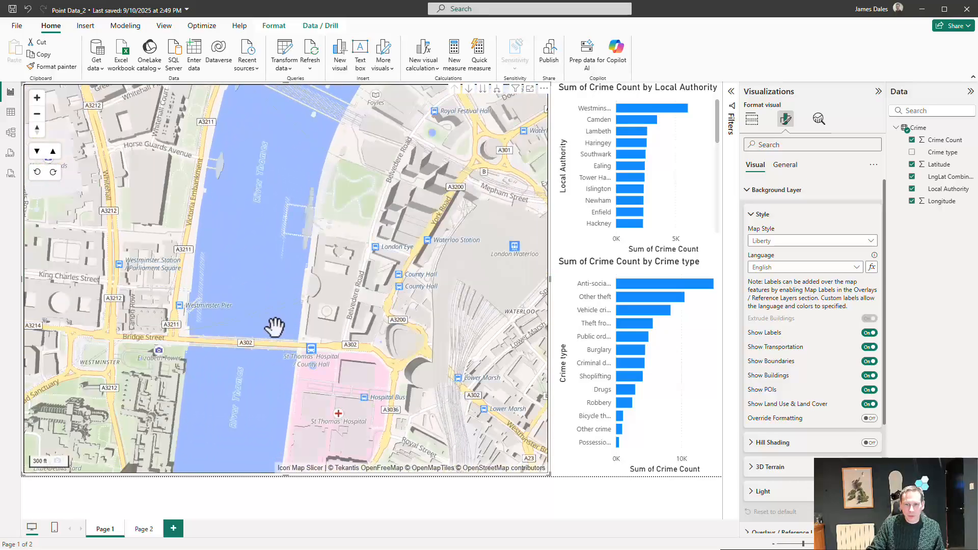
left_click_drag(274, 327, 292, 269)
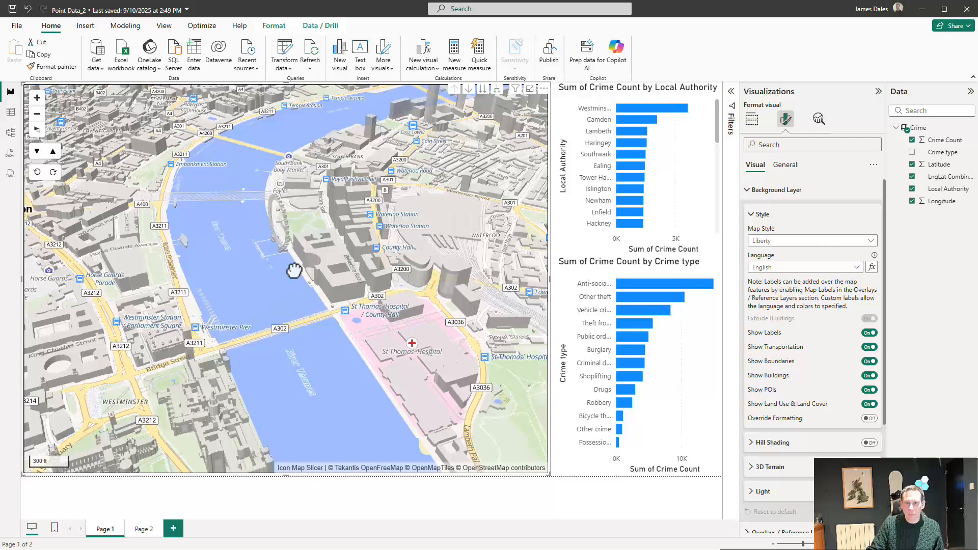
Set the background map style to DataViz and bring the flat London overview back into view
left_click(760, 242)
left_click(803, 312)
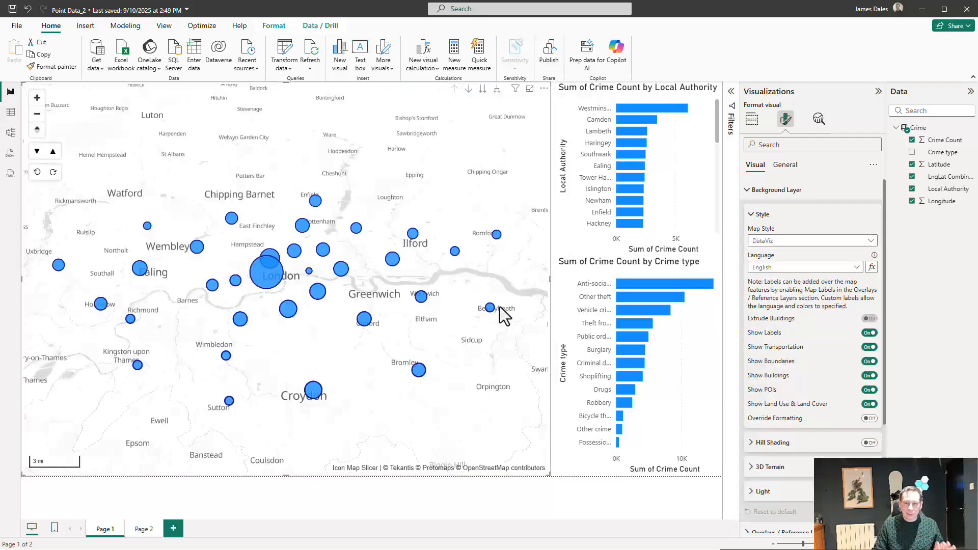
left_click_drag(381, 339, 388, 403)
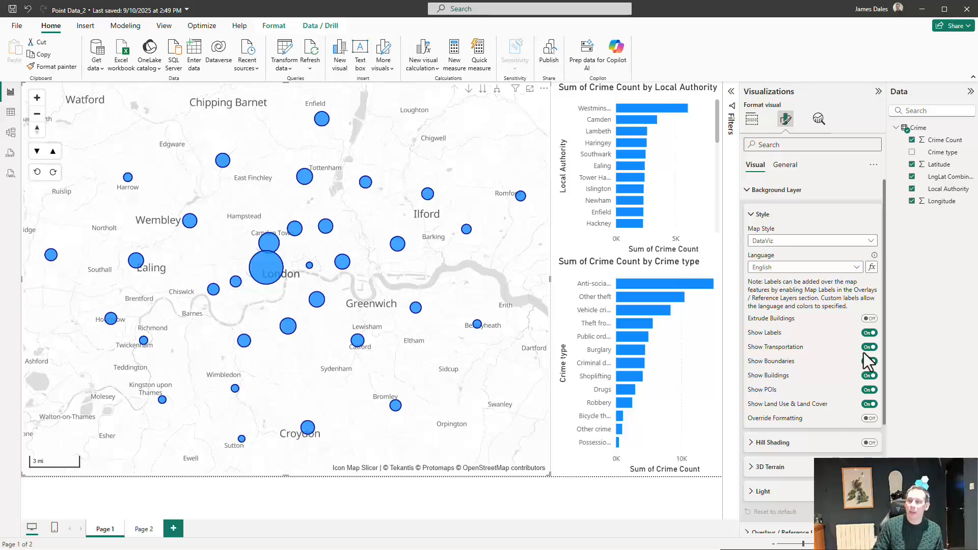
Turn on Override Formatting for the DataViz style and set the water color to the lightest blue theme tint
left_click(869, 418)
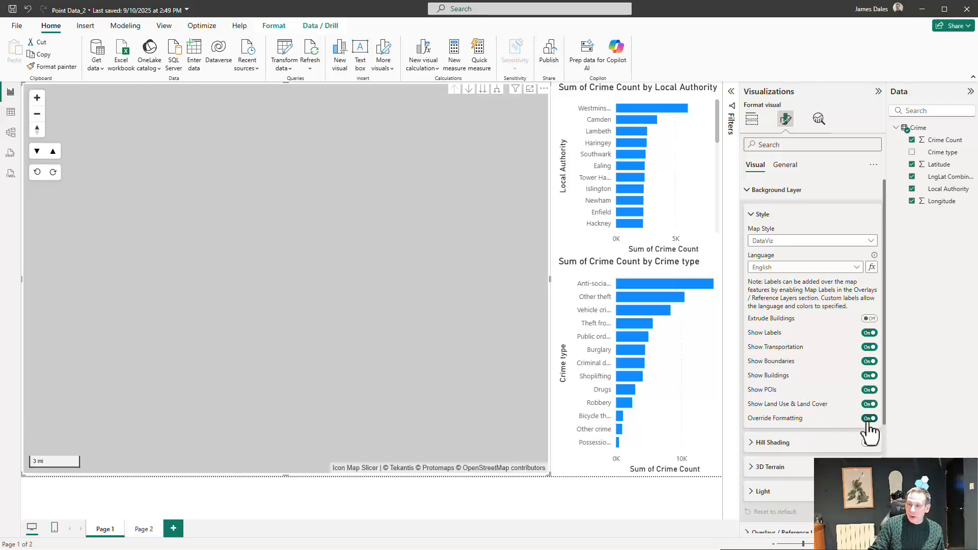
scroll(835, 362, "down", 3)
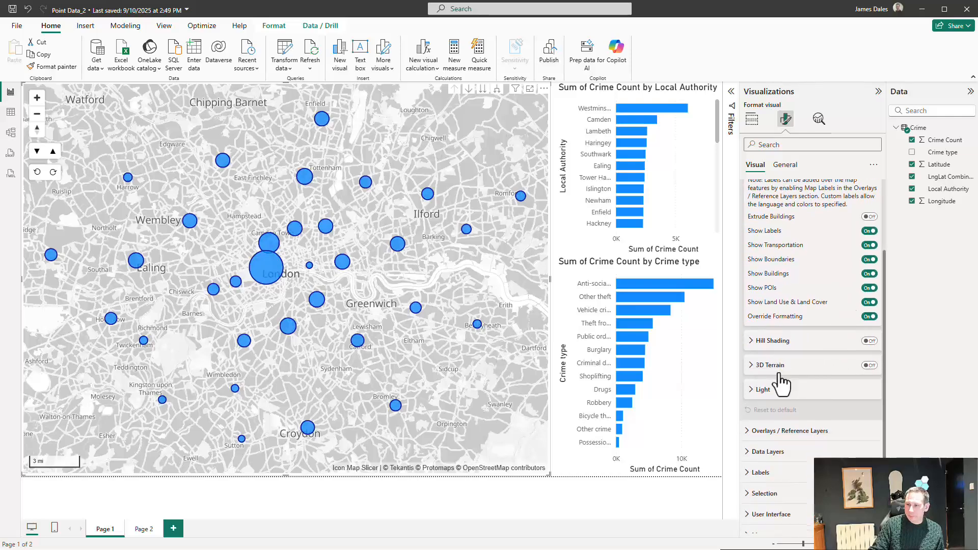
left_click(761, 343)
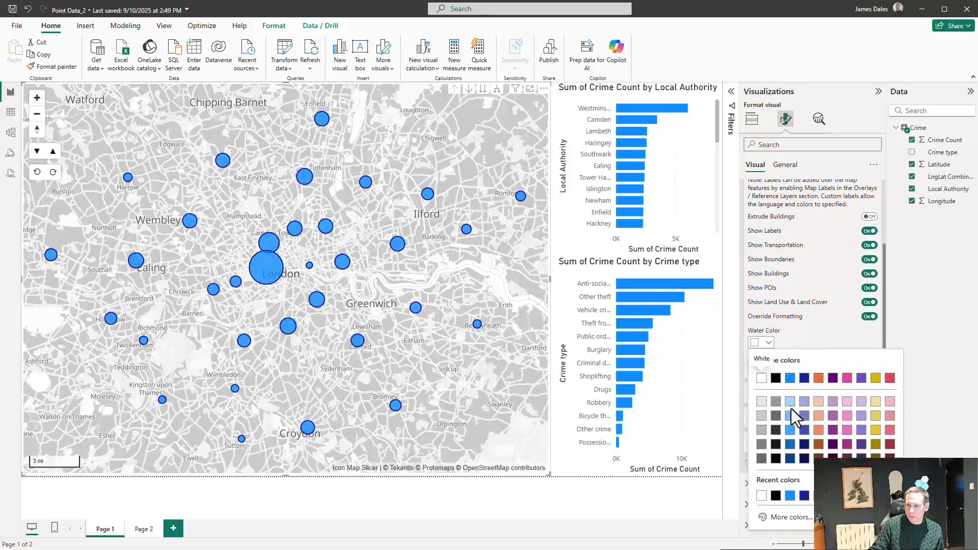
left_click(790, 402)
Set the map's override background color to the custom grey-green #71856A
left_click(769, 370)
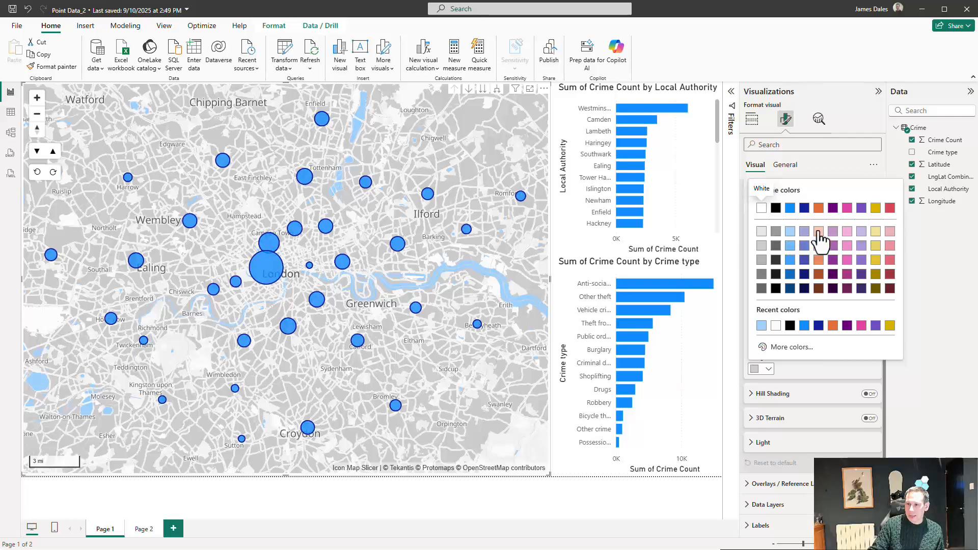
left_click(791, 347)
left_click(798, 310)
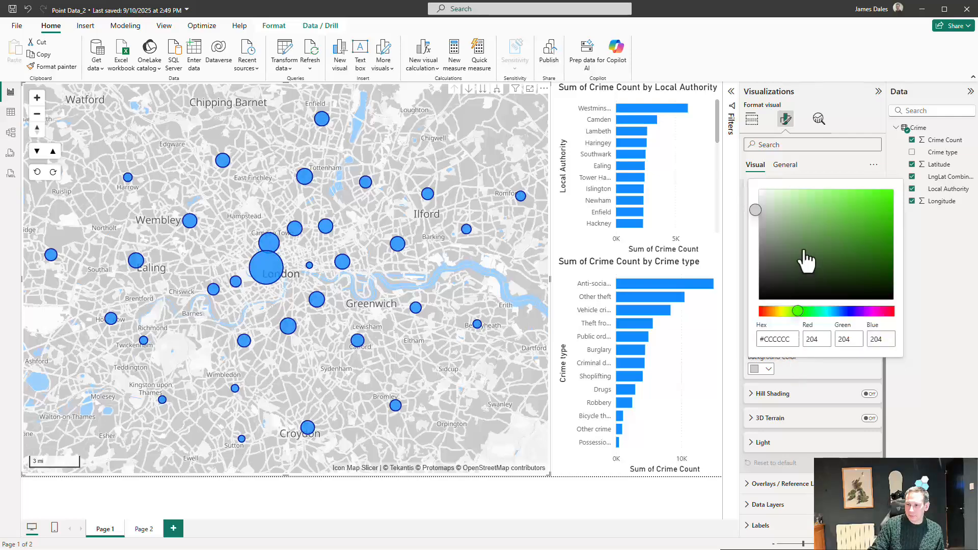
left_click(782, 240)
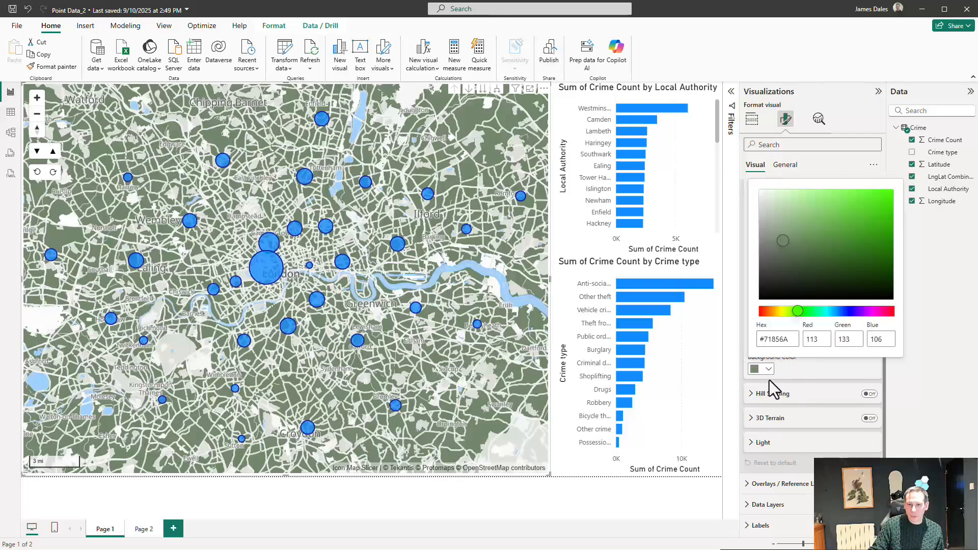
left_click(882, 452)
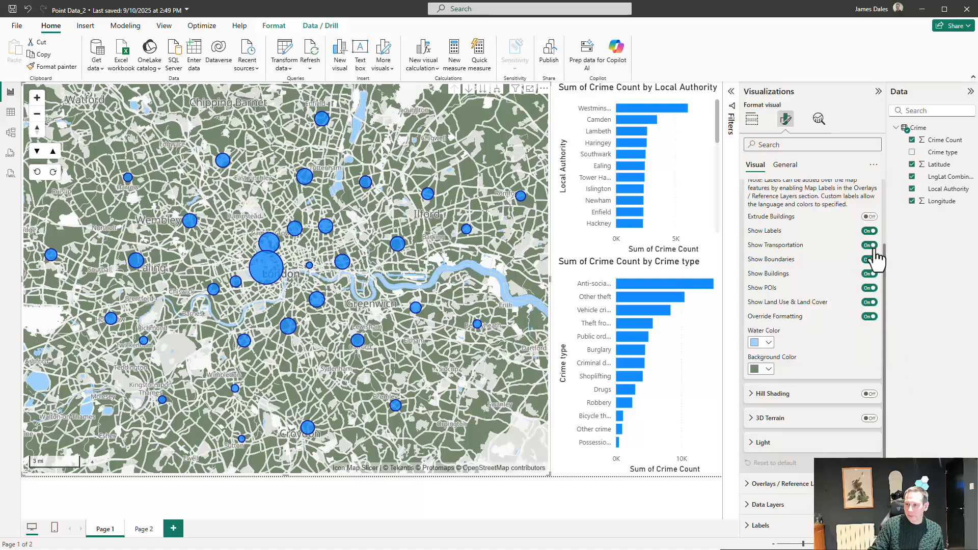
Hide the transportation and land use & land cover layers and inspect the recolored map across the British Isles
left_click(873, 247)
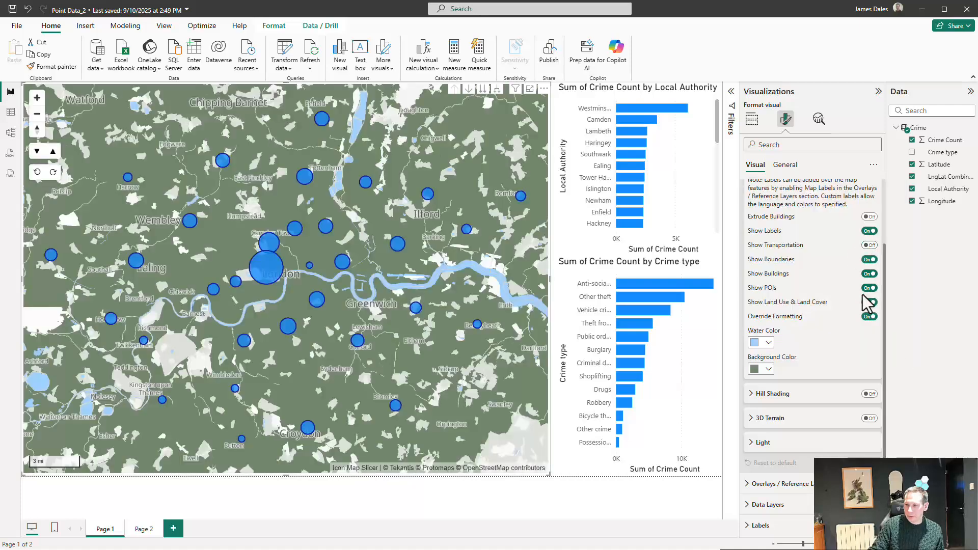
left_click(868, 302)
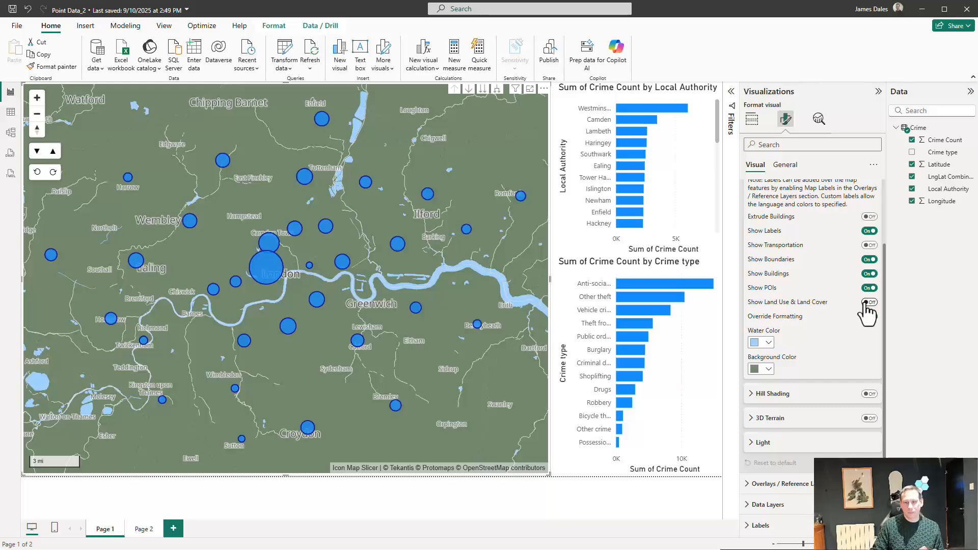
scroll(384, 215, "down", 5)
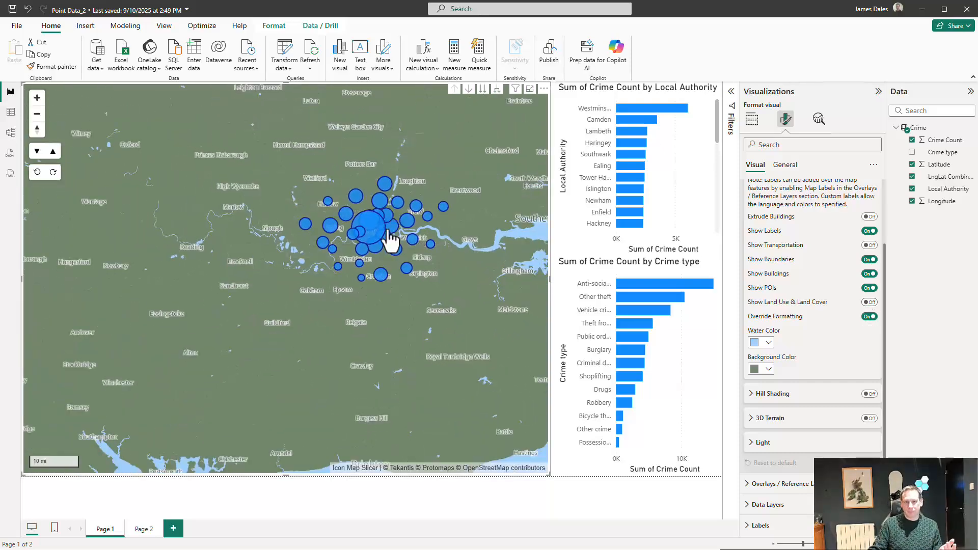
scroll(391, 265, "down", 5)
scroll(375, 362, "down", 3)
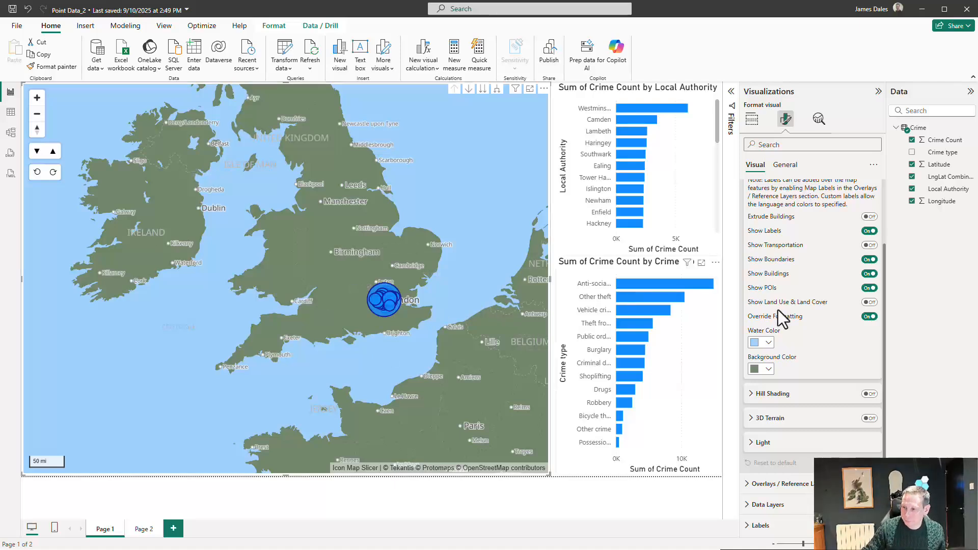
Turn off Override Formatting and show the land use & land cover and transportation layers again
left_click(870, 316)
left_click(870, 302)
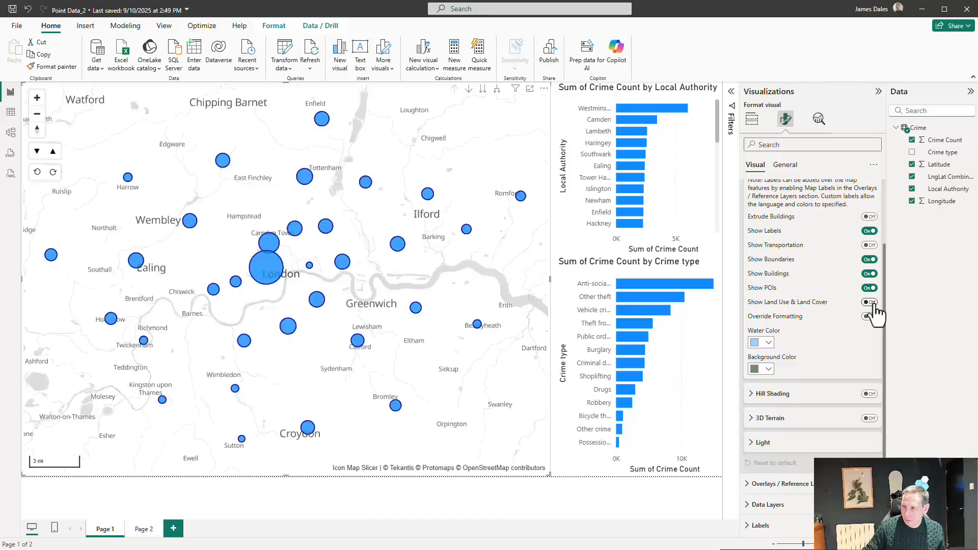
left_click(870, 245)
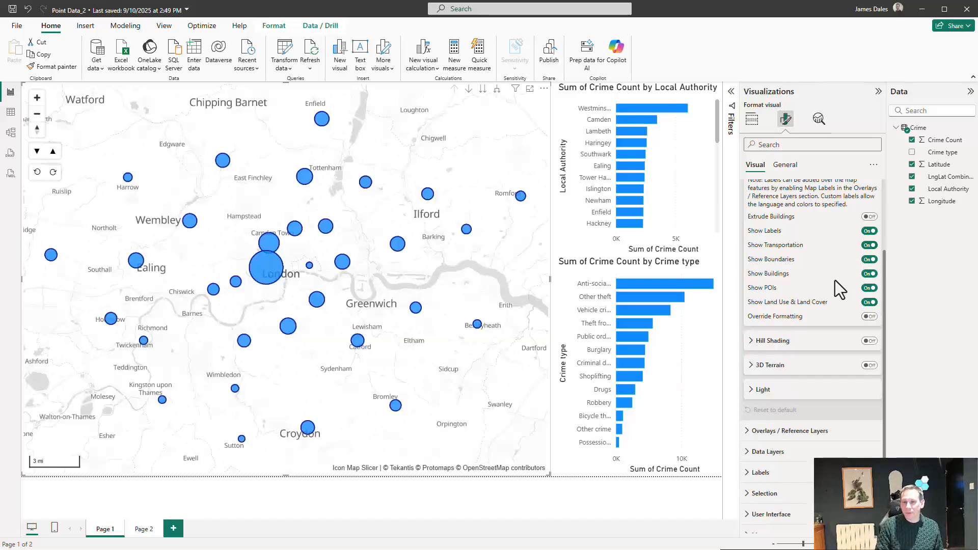
Test Hill Shading on the map, switch it back off and collapse the Background Layer settings
left_click(869, 341)
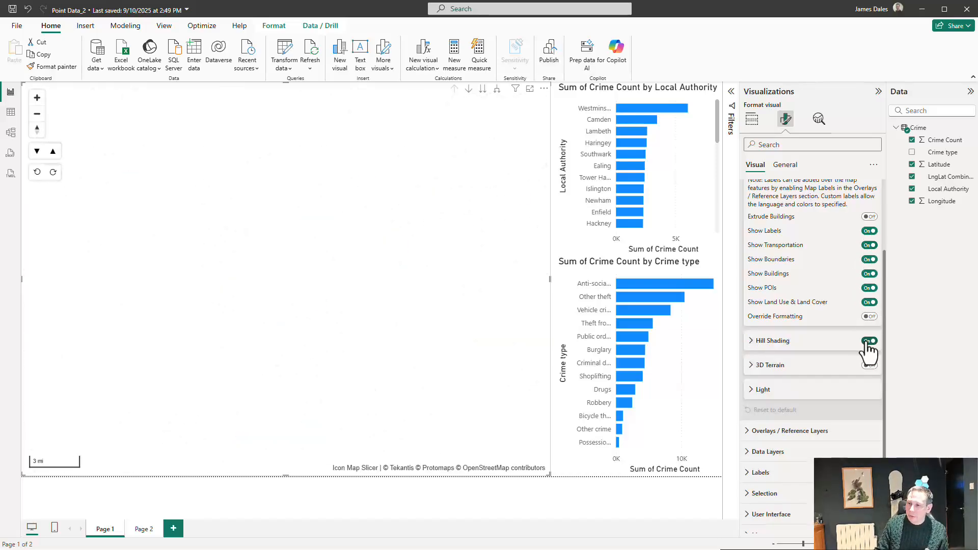
left_click(869, 342)
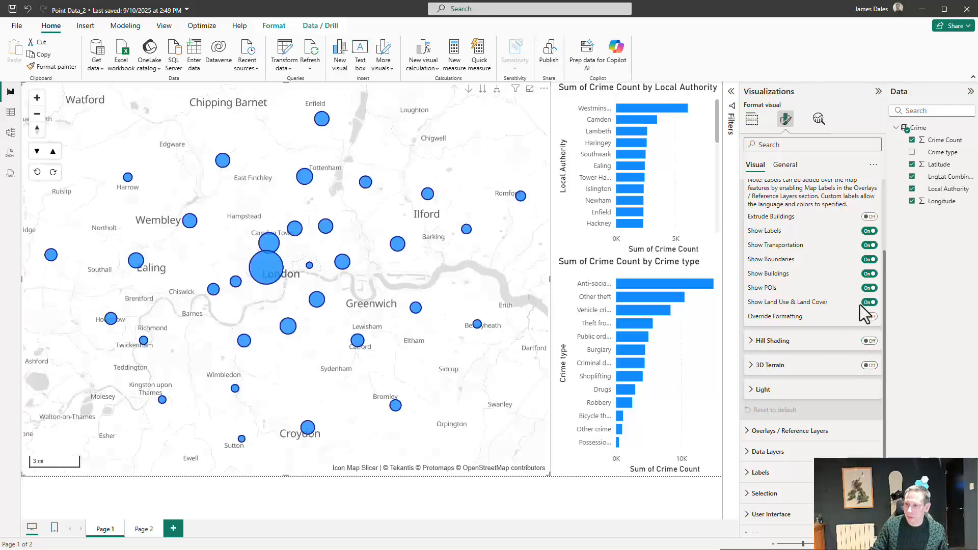
scroll(825, 312, "up", 2)
left_click(754, 190)
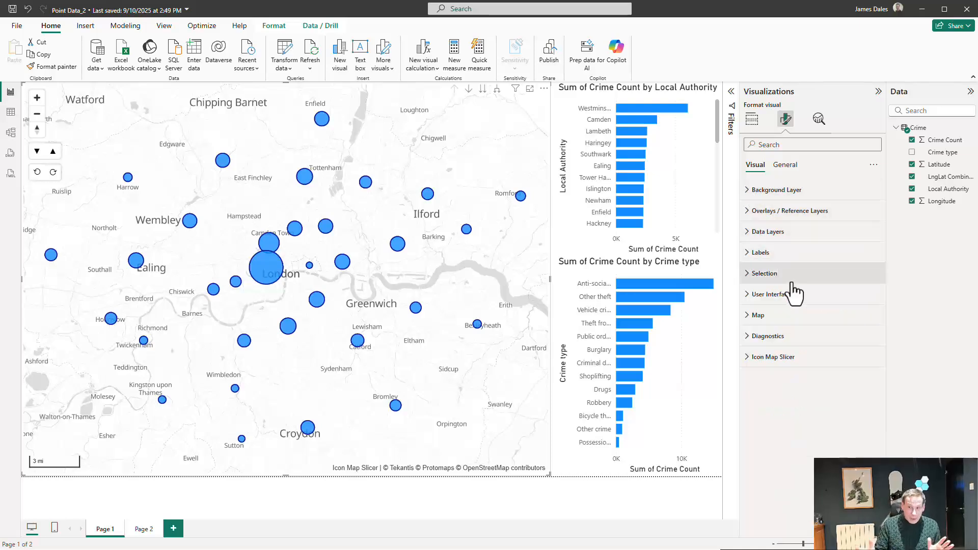
Hide the background style's built-in labels and enable the Map Labels overlay so place names draw above the circles
left_click(791, 212)
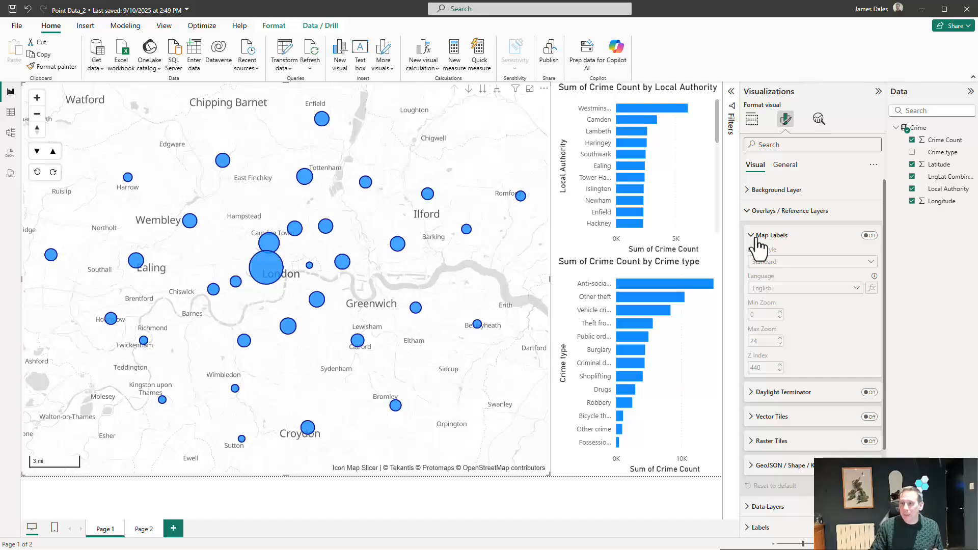
left_click(813, 192)
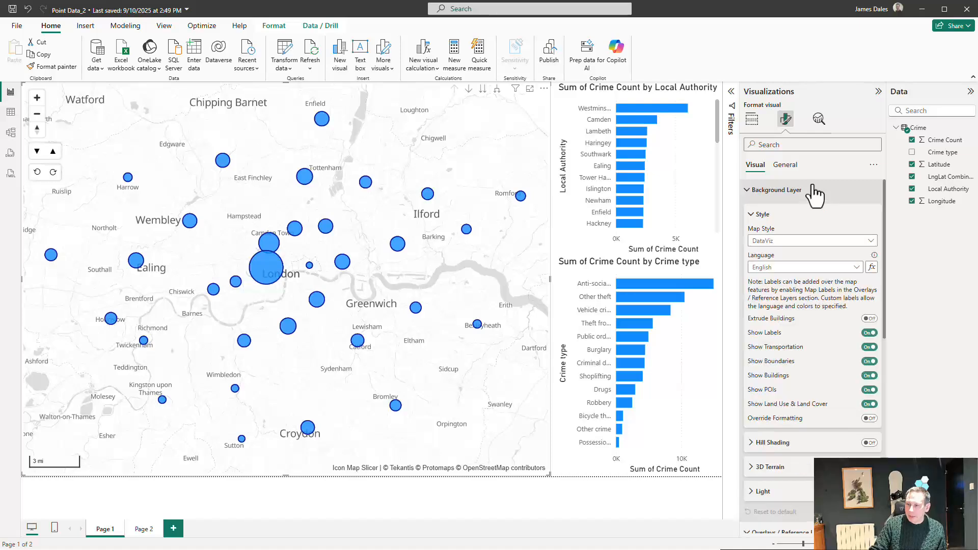
left_click(875, 332)
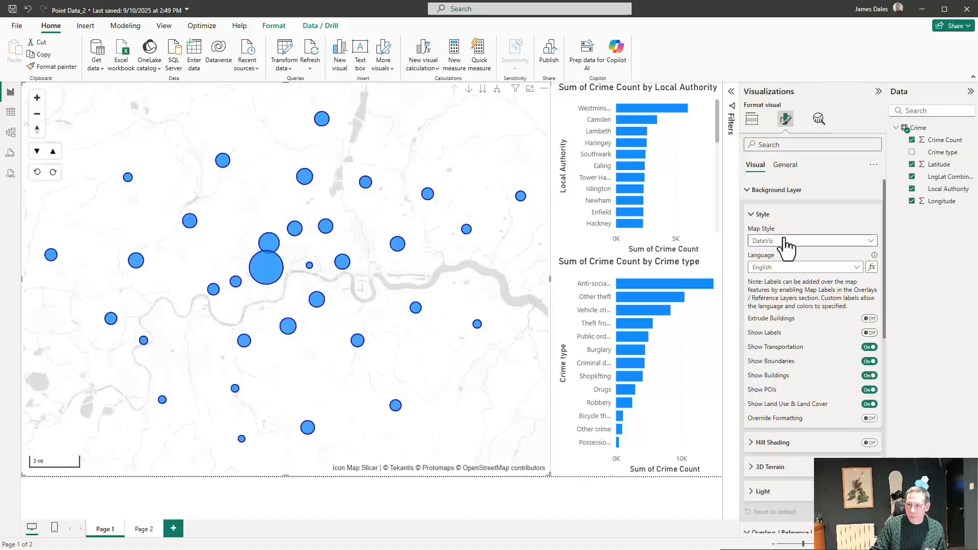
left_click(764, 216)
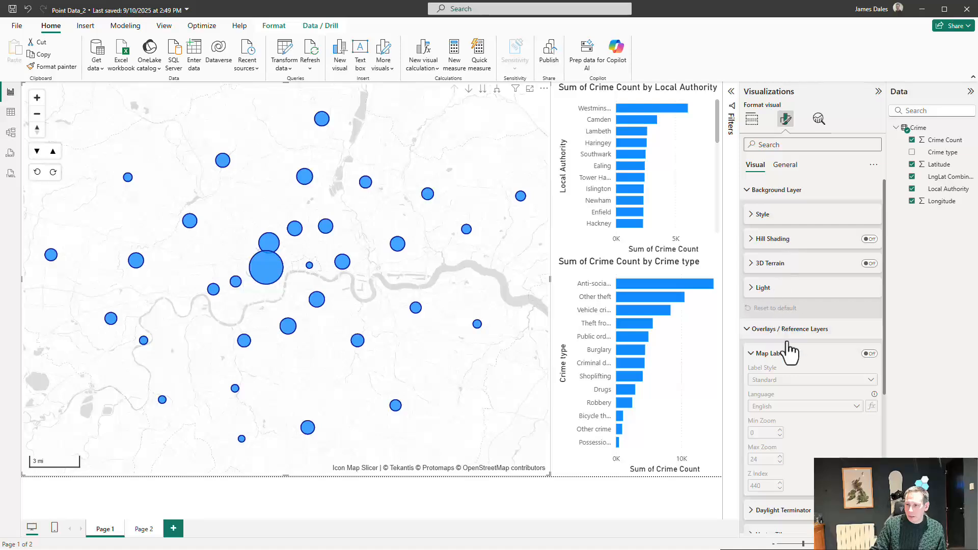
left_click(869, 353)
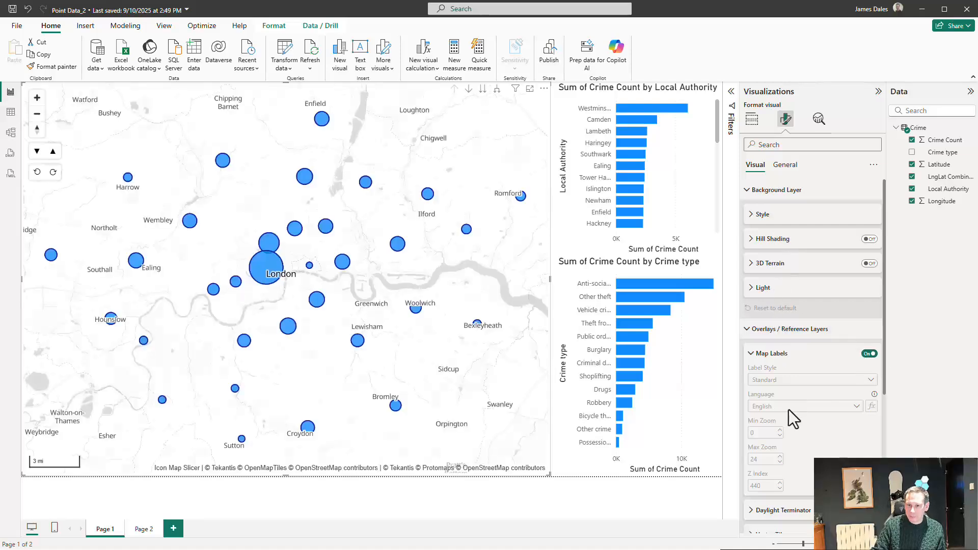
Examine the Map Labels overlay's Z Index setting and the other overlay and reference layer options
scroll(789, 403, "down", 2)
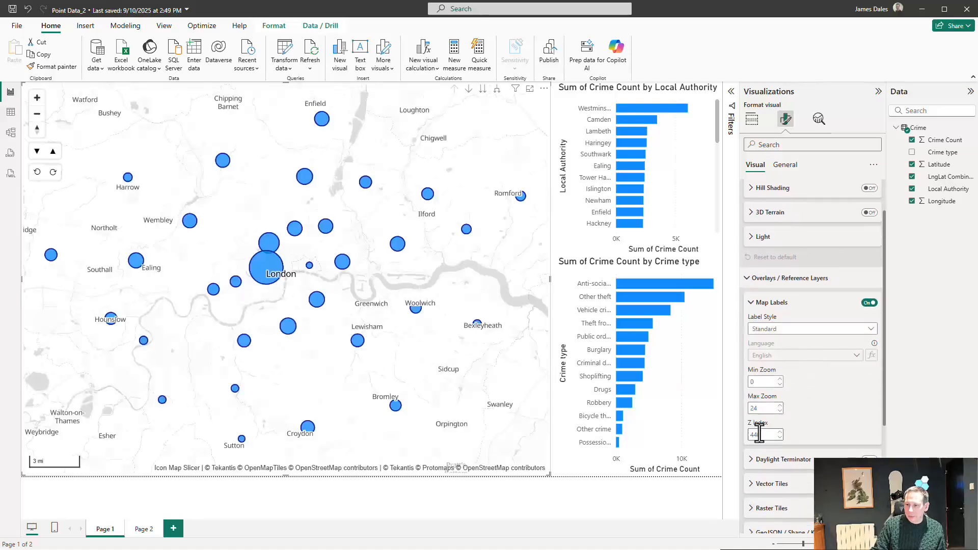
double_click(759, 434)
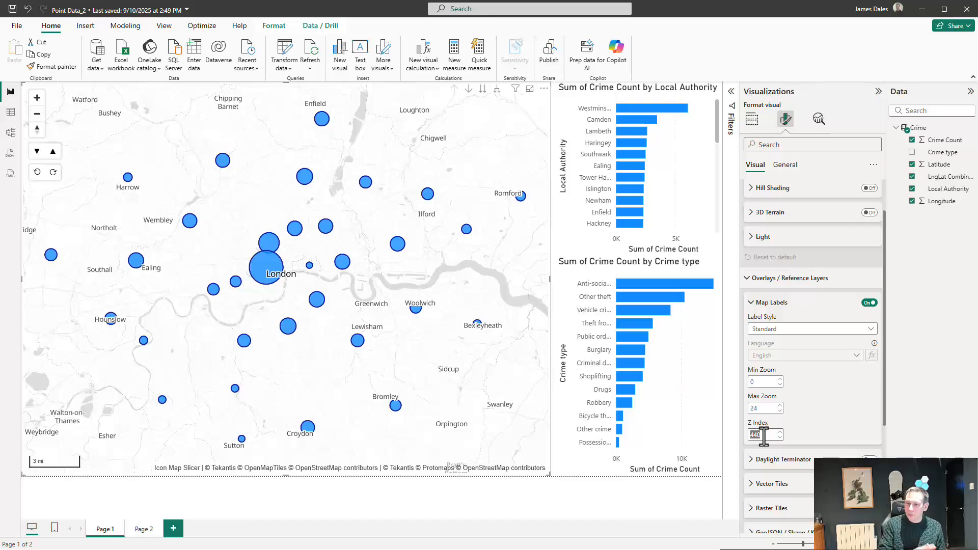
scroll(858, 346, "down", 3)
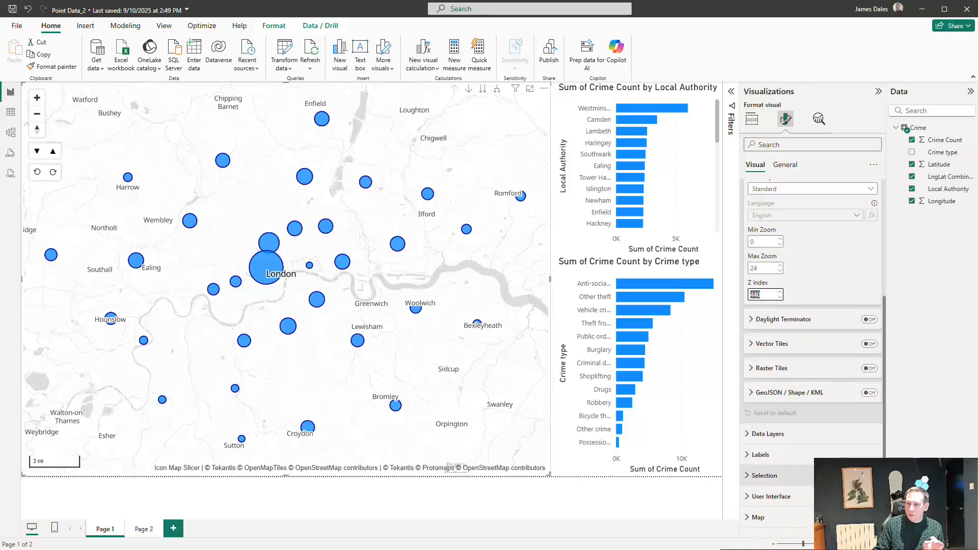
scroll(815, 305, "up", 2)
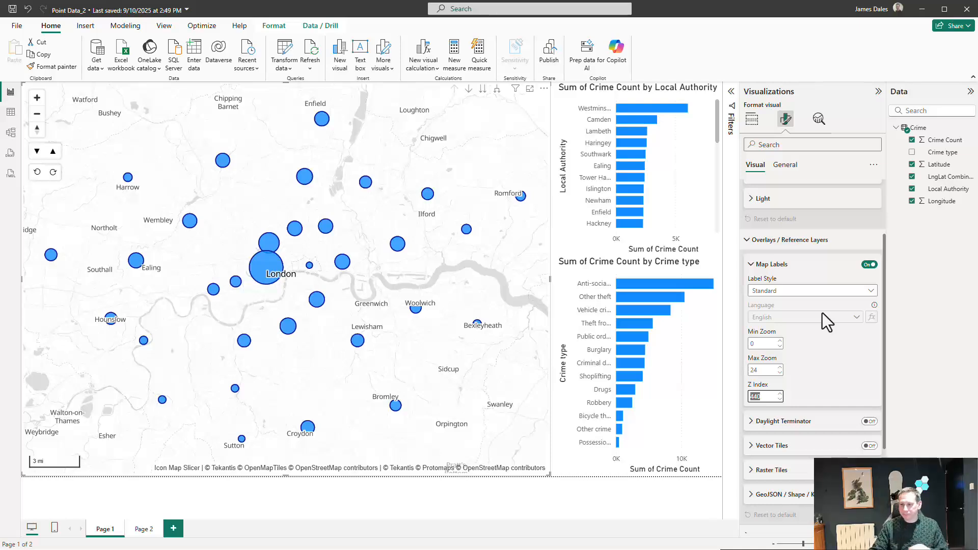
Collapse the Map Labels settings within the Overlays / Reference Layers group
left_click(790, 242)
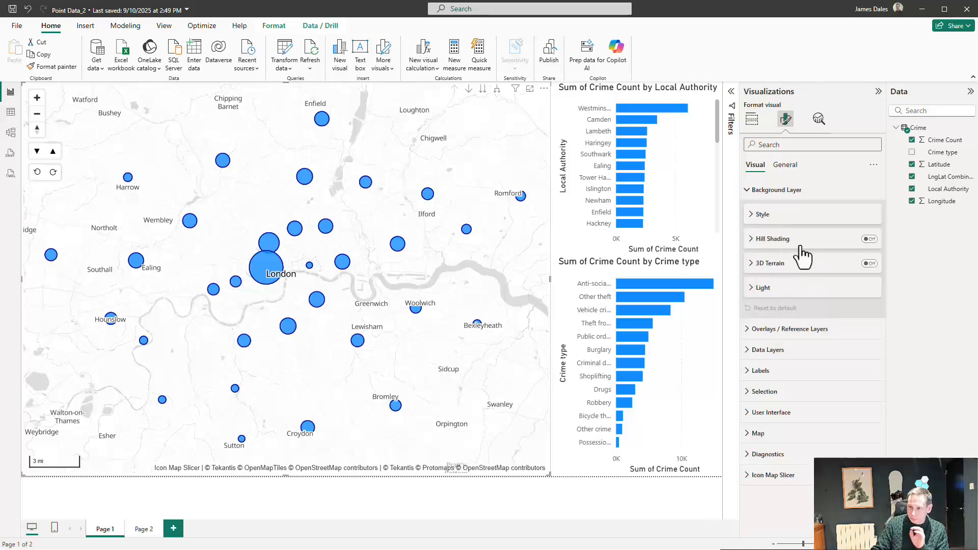
left_click(810, 335)
scroll(765, 183, "up", 2)
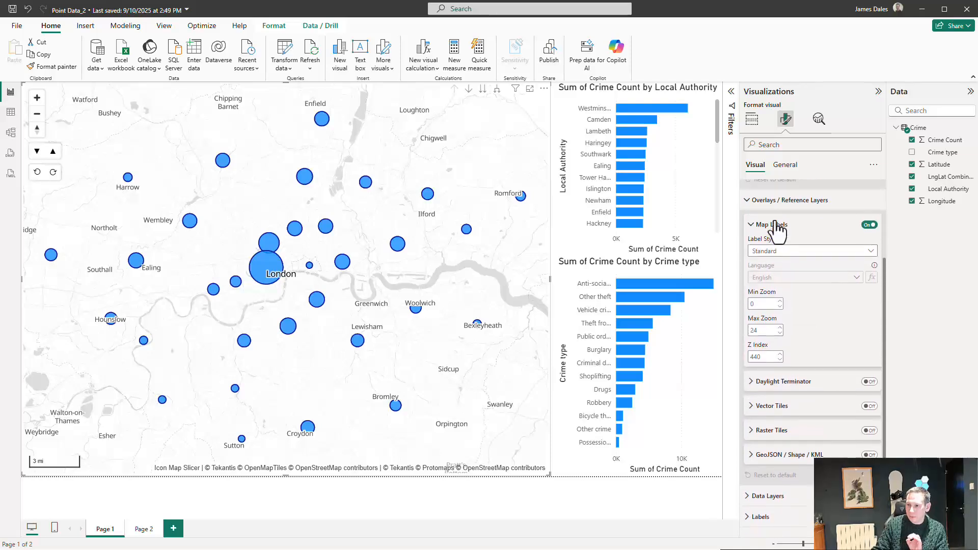
left_click(777, 222)
Test the Daylight Terminator overlay across the Atlantic and South America, and switch it back off
left_click(868, 283)
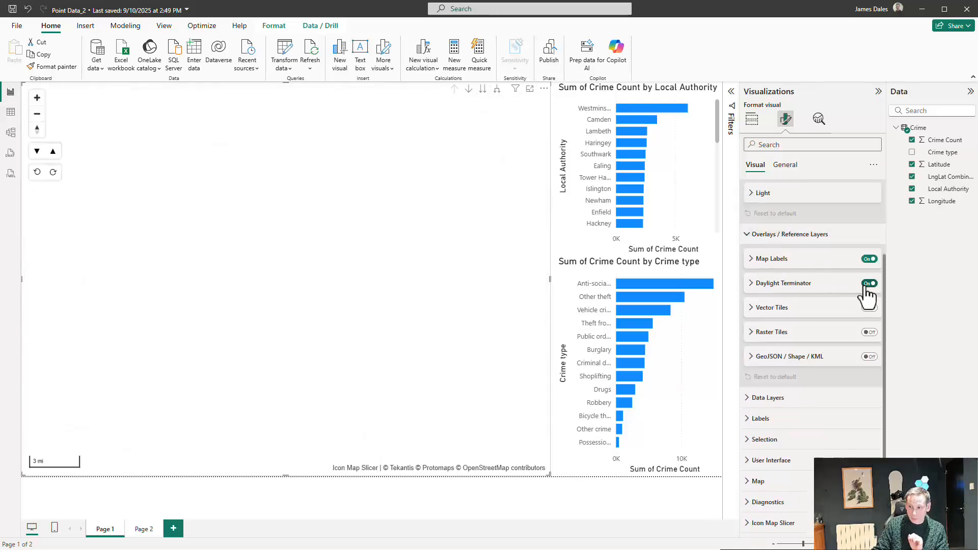
scroll(469, 312, "down", 5)
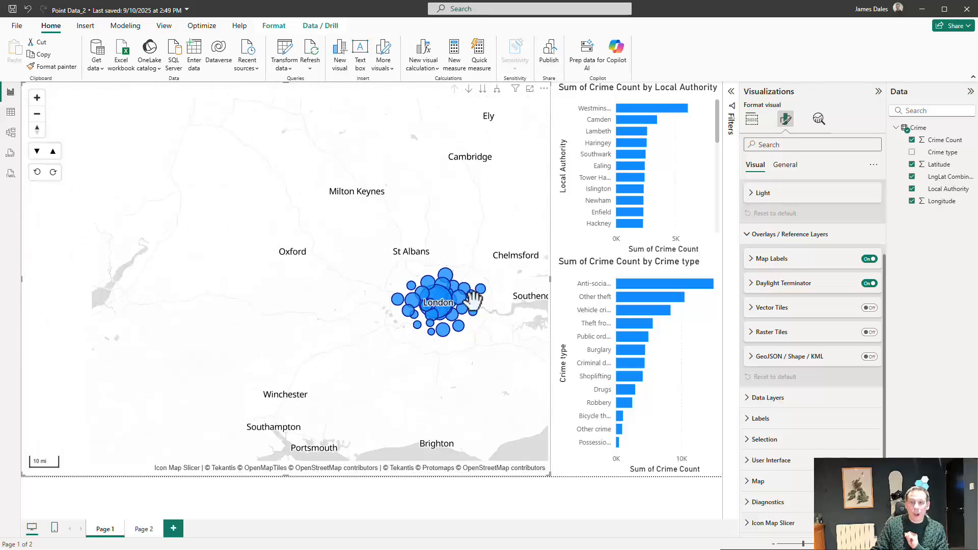
scroll(481, 298, "down", 6)
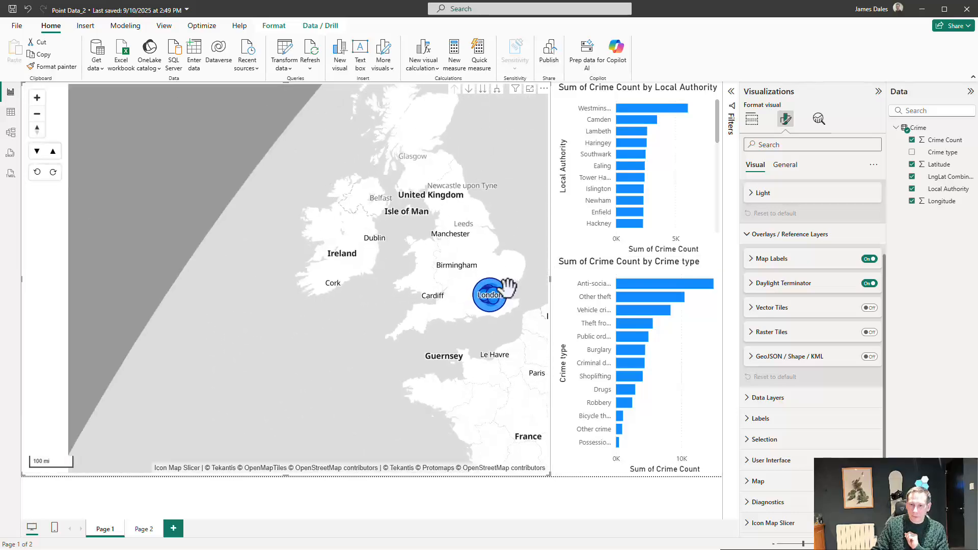
left_click_drag(493, 272, 323, 105)
scroll(396, 277, "down", 2)
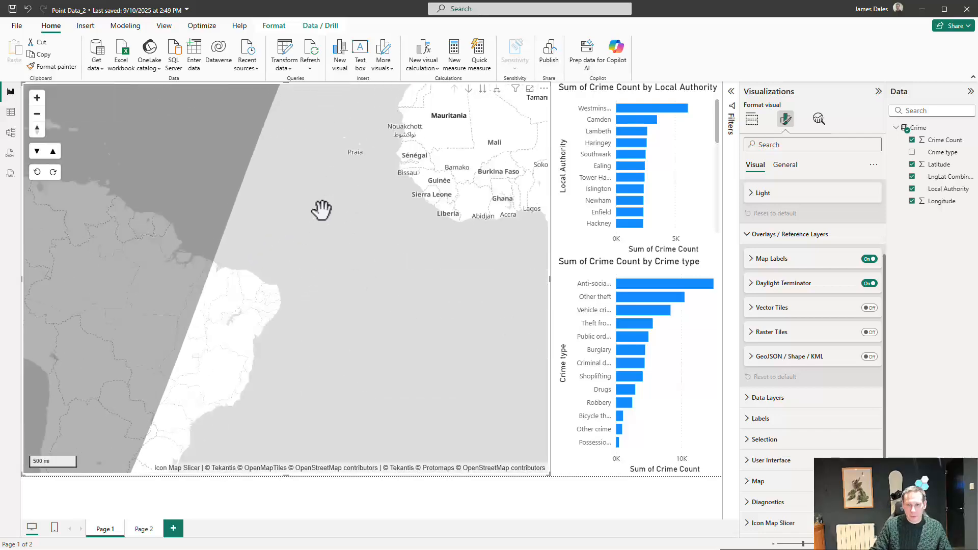
scroll(247, 254, "down", 1)
scroll(249, 260, "up", 10)
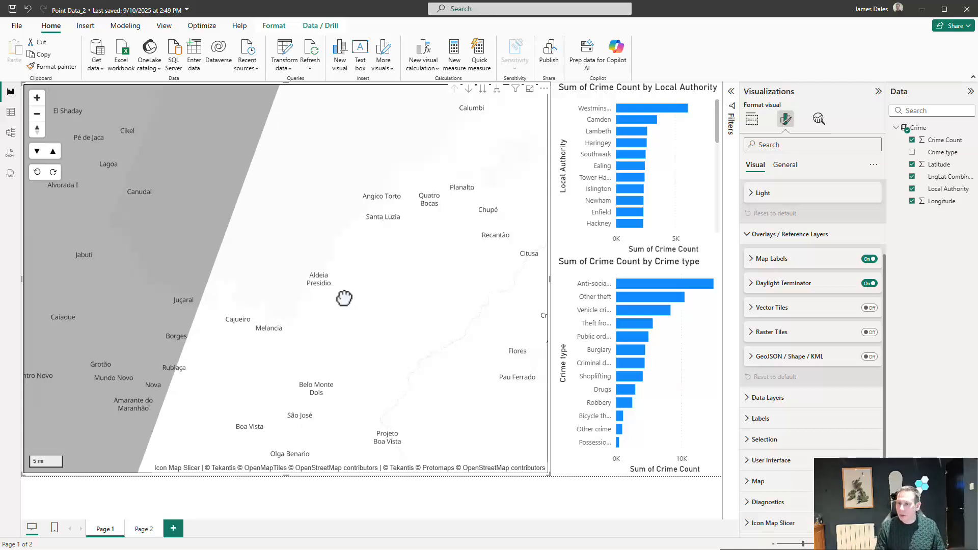
left_click(867, 284)
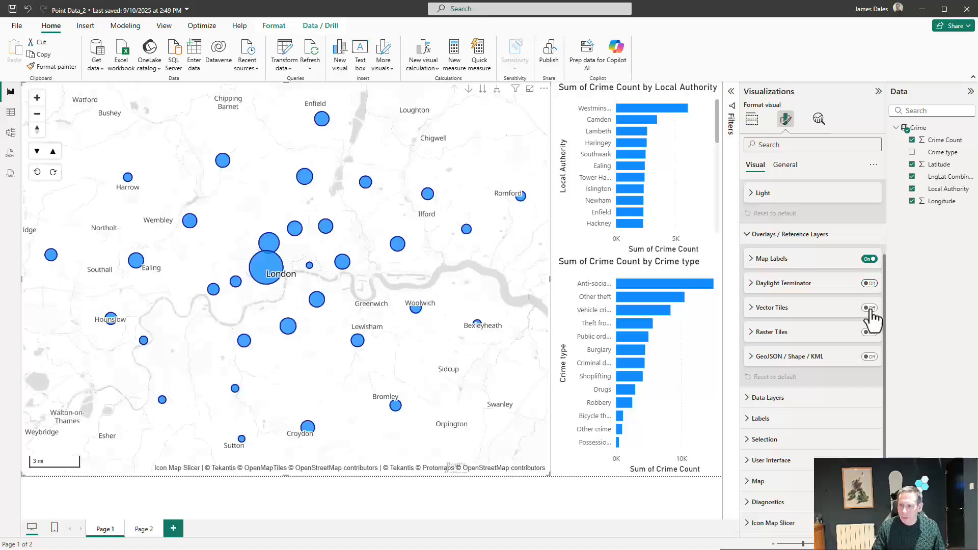
Examine the Vector Tiles and Raster Tiles overlay settings
left_click(772, 308)
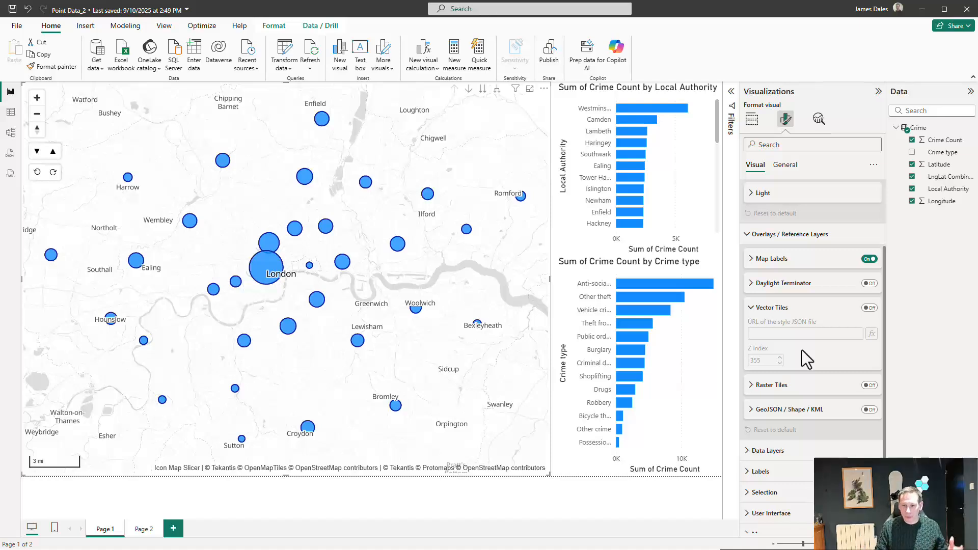
left_click(777, 312)
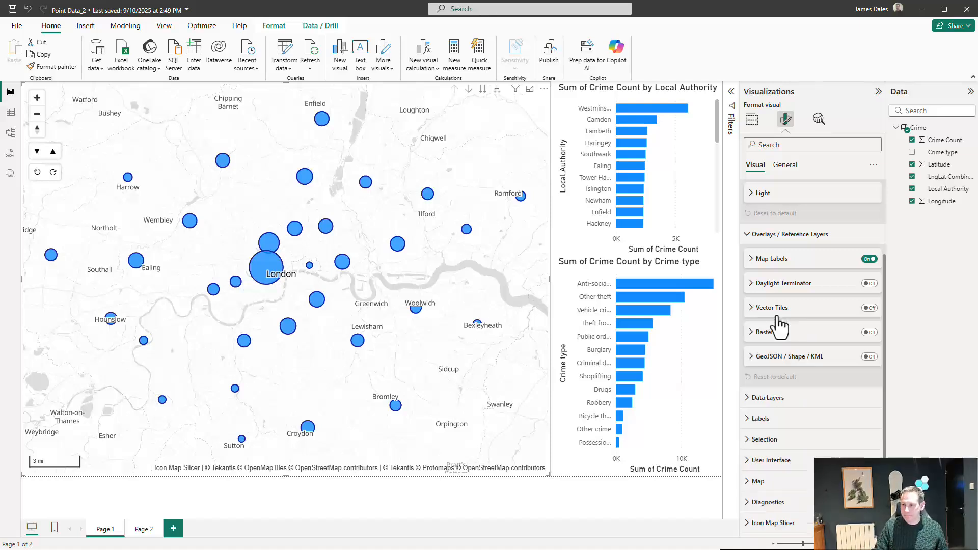
left_click(775, 338)
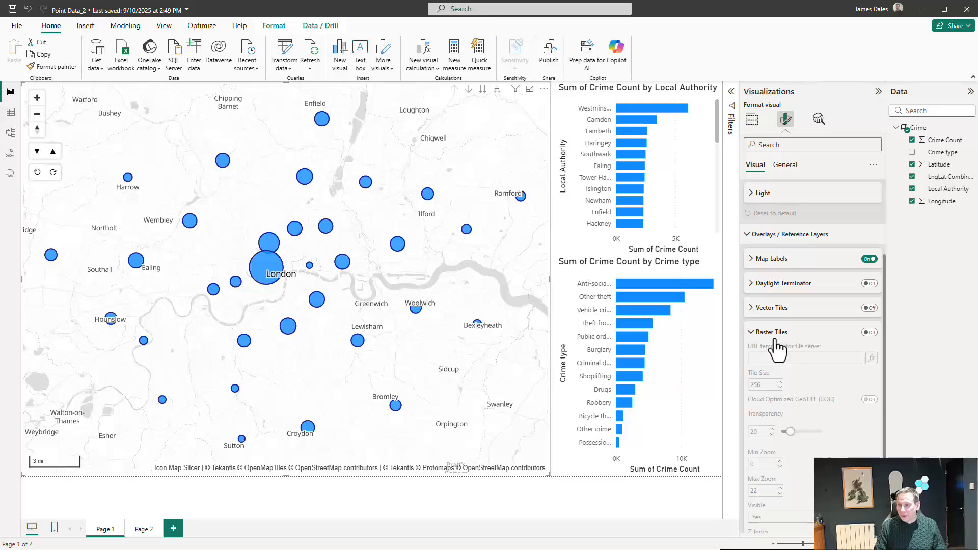
left_click(777, 338)
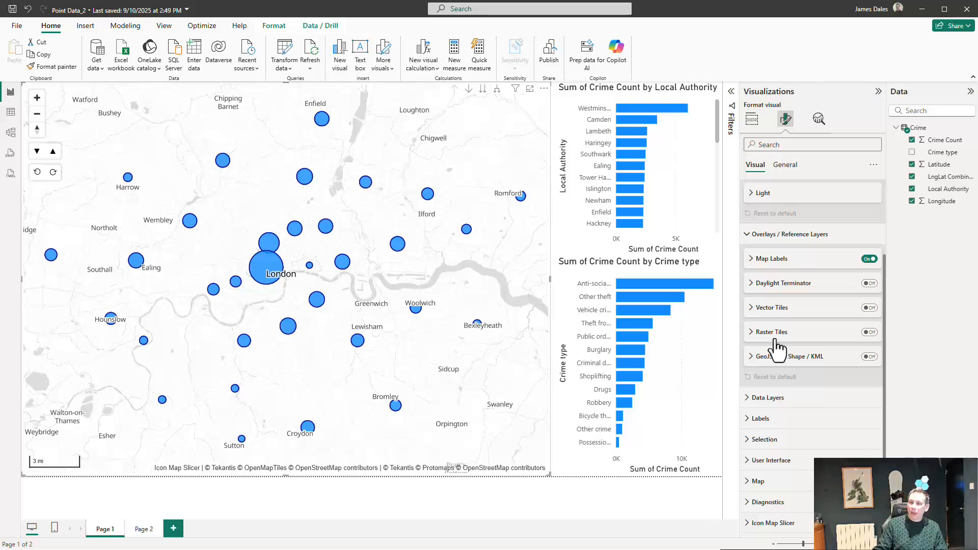
Enable the GeoJSON / Shape / KML overlay and set its source to Uploaded File
left_click(776, 358)
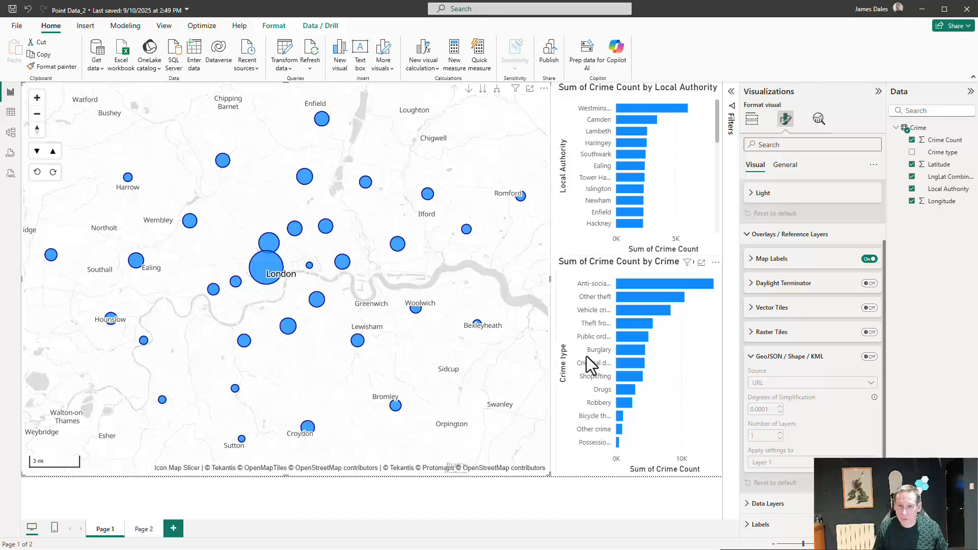
left_click(869, 356)
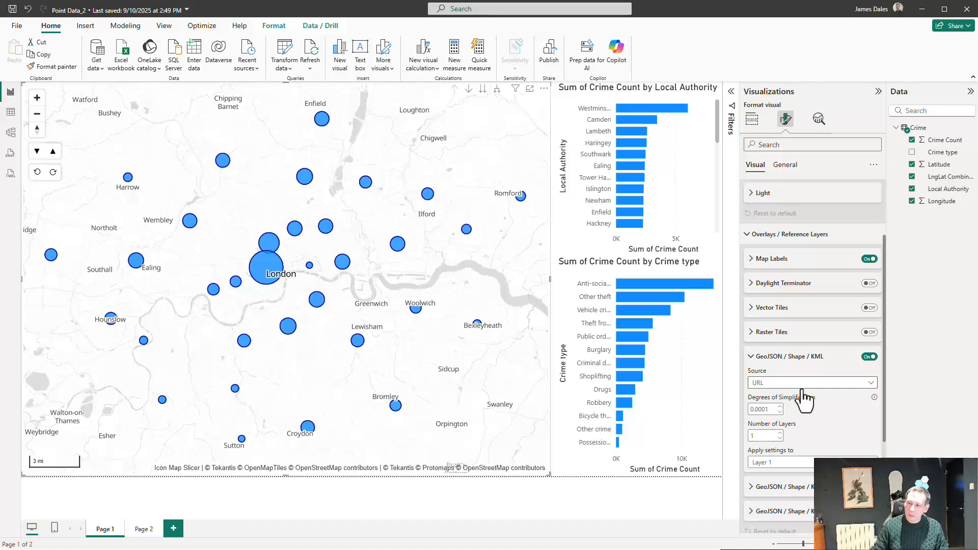
left_click(802, 384)
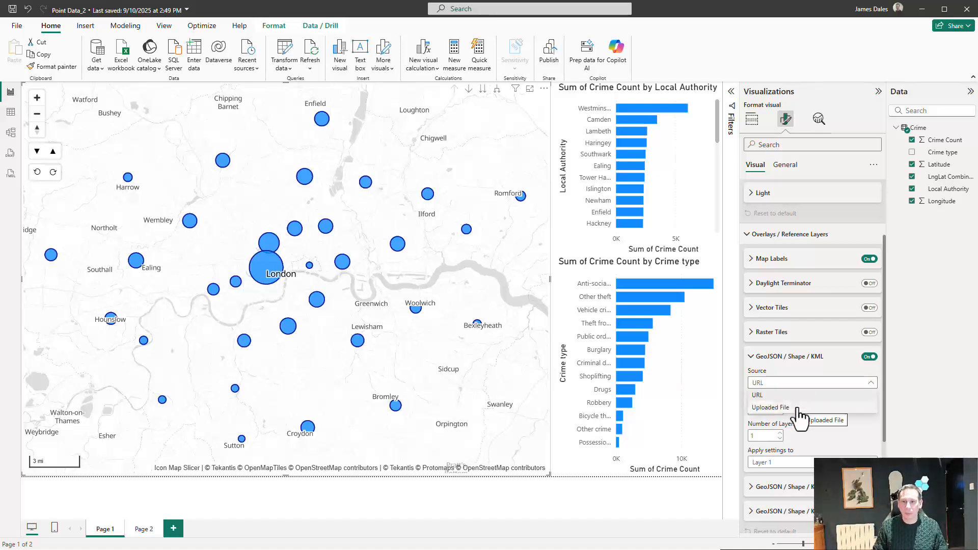
left_click(798, 410)
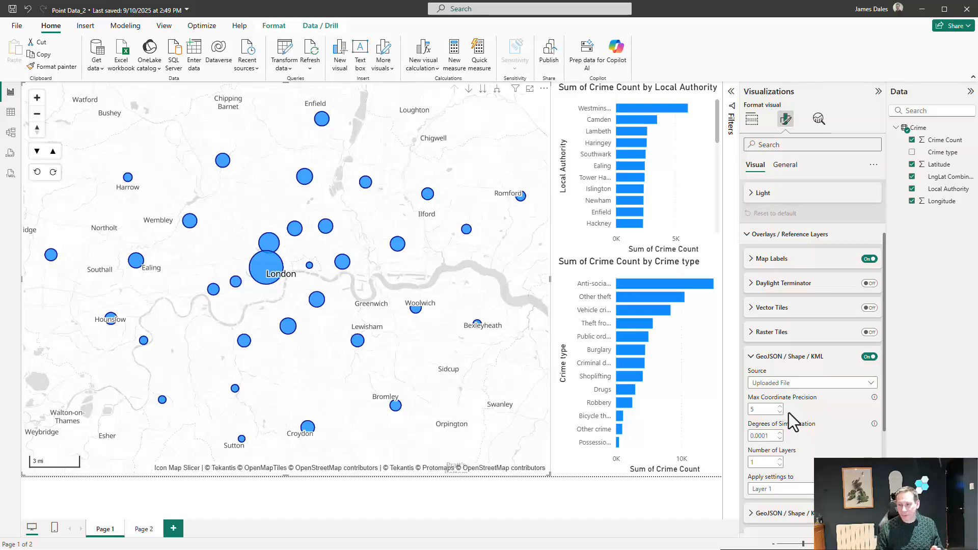
Display the file upload button for GeoJSON / Shape / KML Layer 1 and upload the Local Authority Districts boundary file
scroll(804, 408, "down", 1)
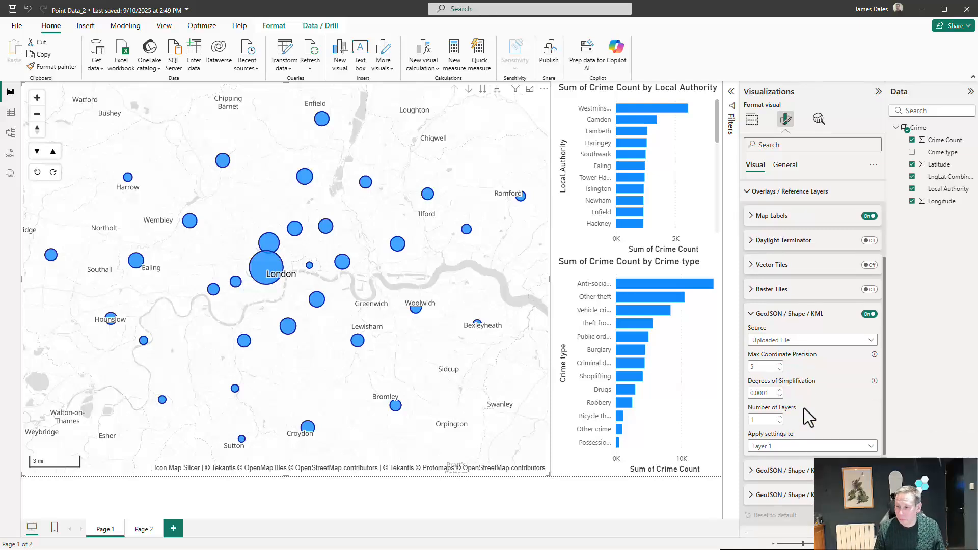
scroll(804, 408, "down", 1)
left_click(805, 410)
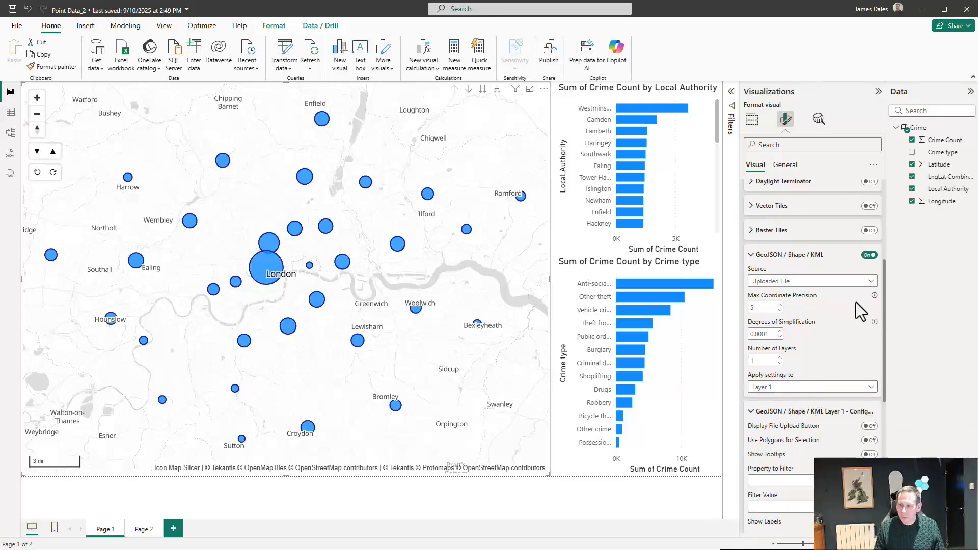
scroll(857, 304, "down", 3)
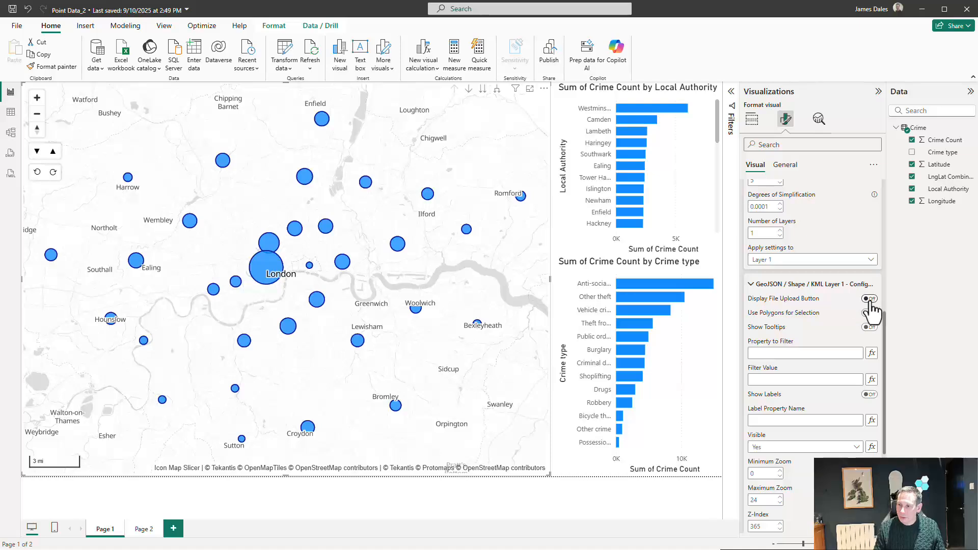
left_click(870, 299)
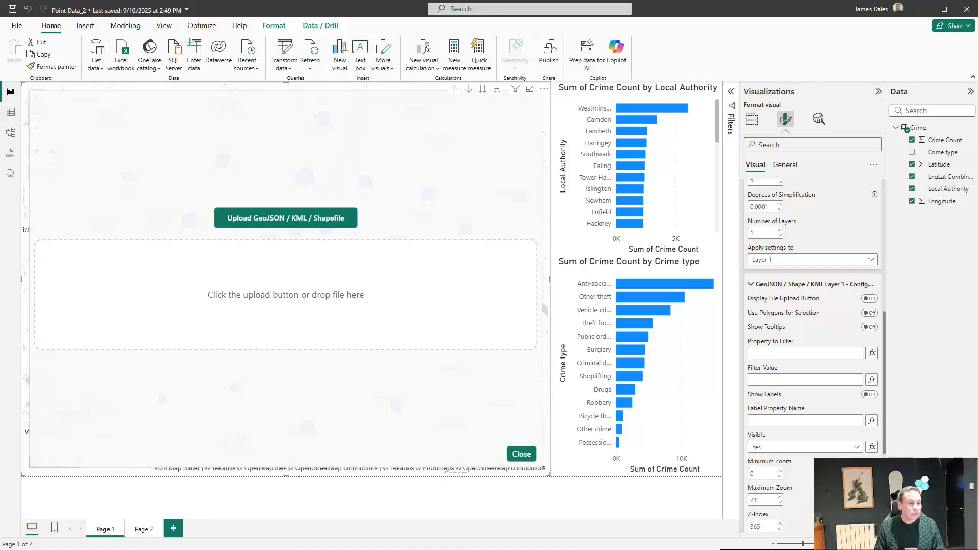
left_click_drag(191, 389, 286, 257)
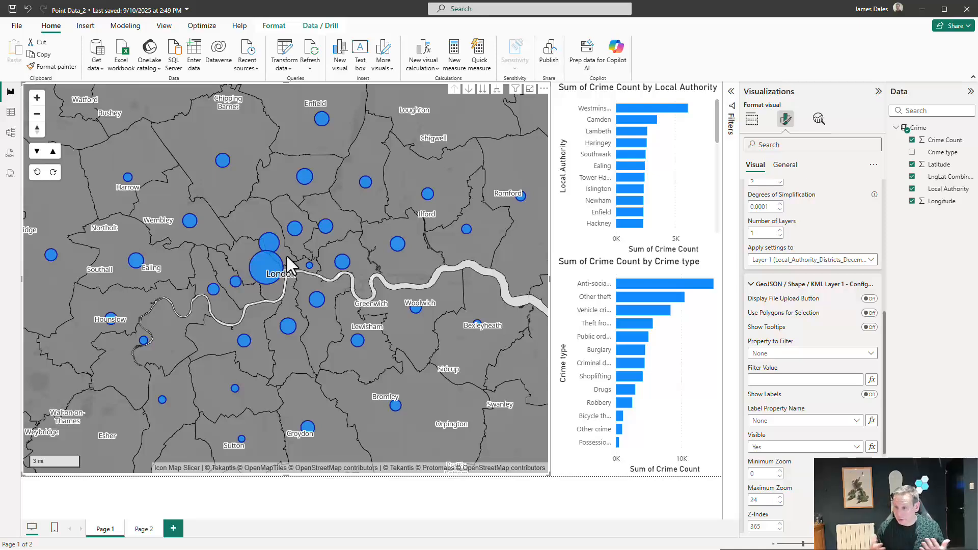
Set the Layer 1 boundary polygons' Fill Transparency to 100 in the layer's formatting settings
scroll(798, 398, "down", 4)
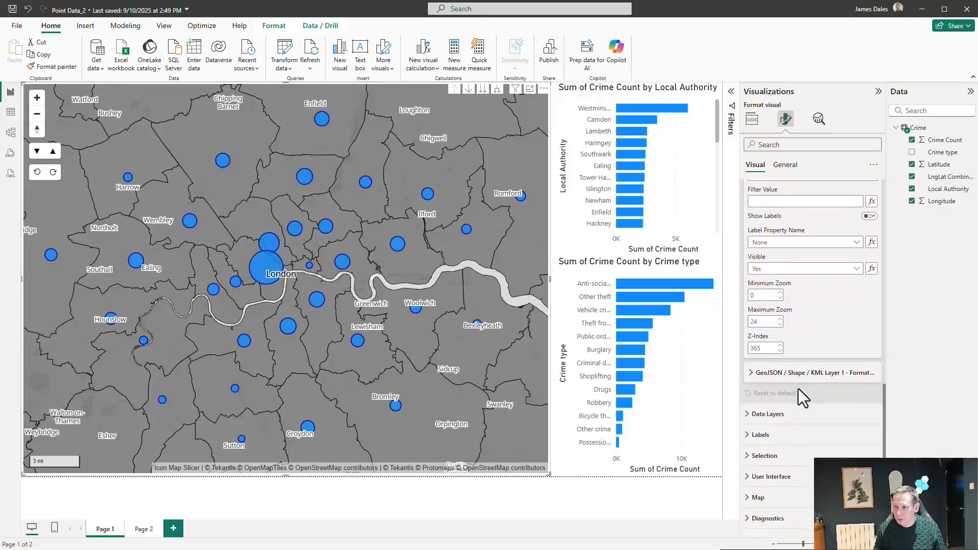
left_click(801, 376)
scroll(805, 393, "down", 2)
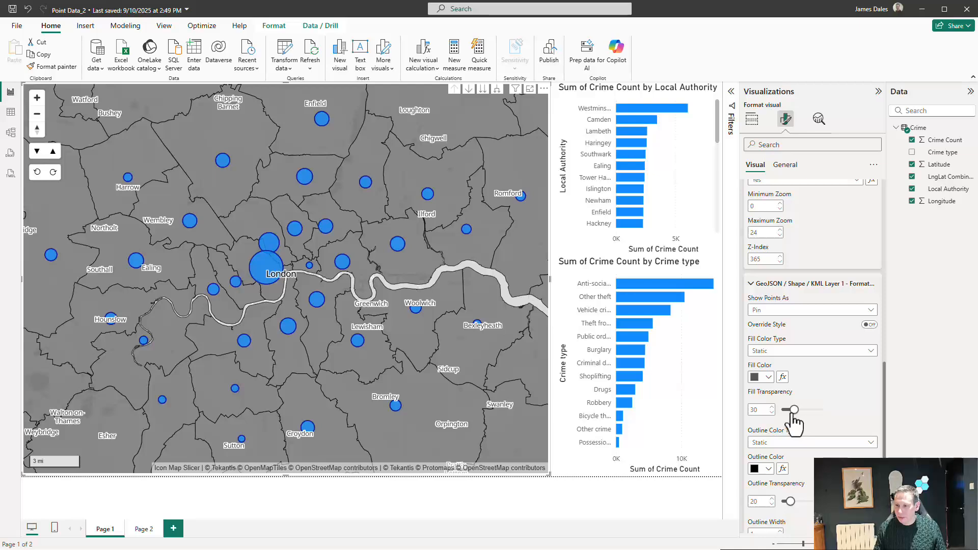
left_click_drag(793, 411, 828, 409)
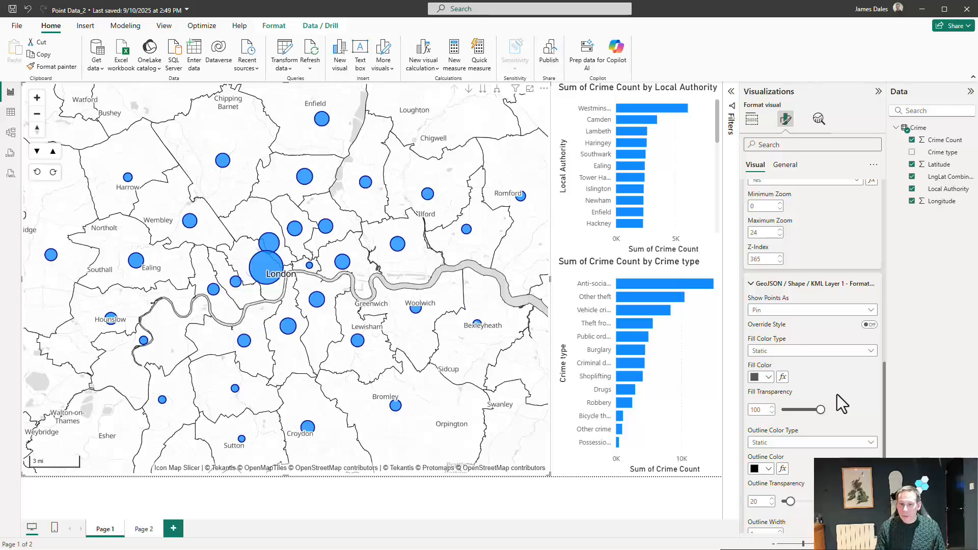
Test Use Polygons for Selection by selecting the Wandsworth district's crime points on the drilled-down map, and switch the option back off
scroll(842, 380, "up", 4)
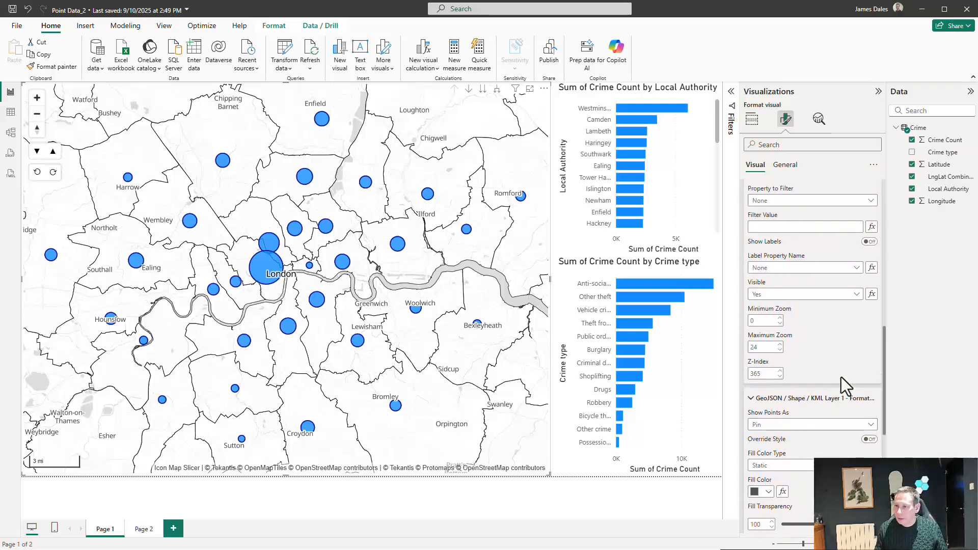
scroll(844, 386, "up", 5)
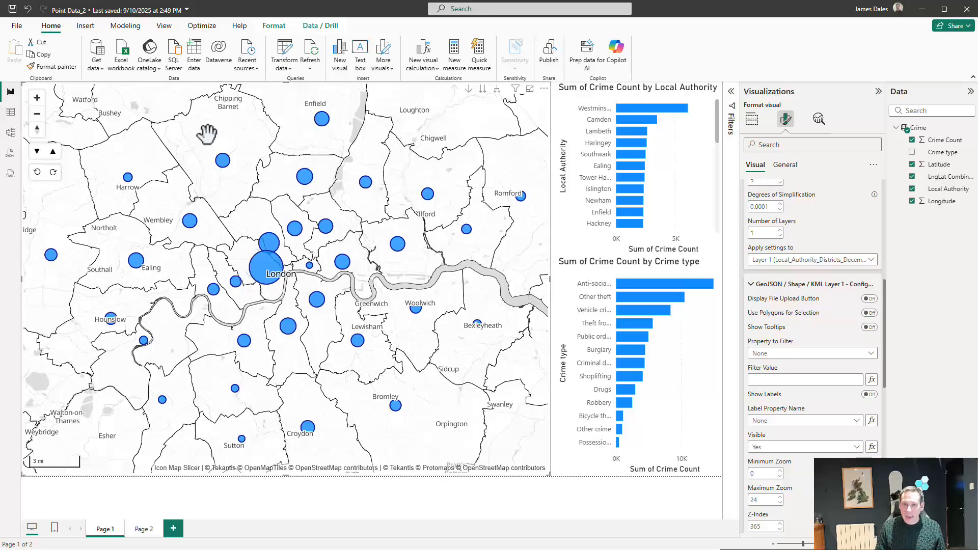
left_click(868, 313)
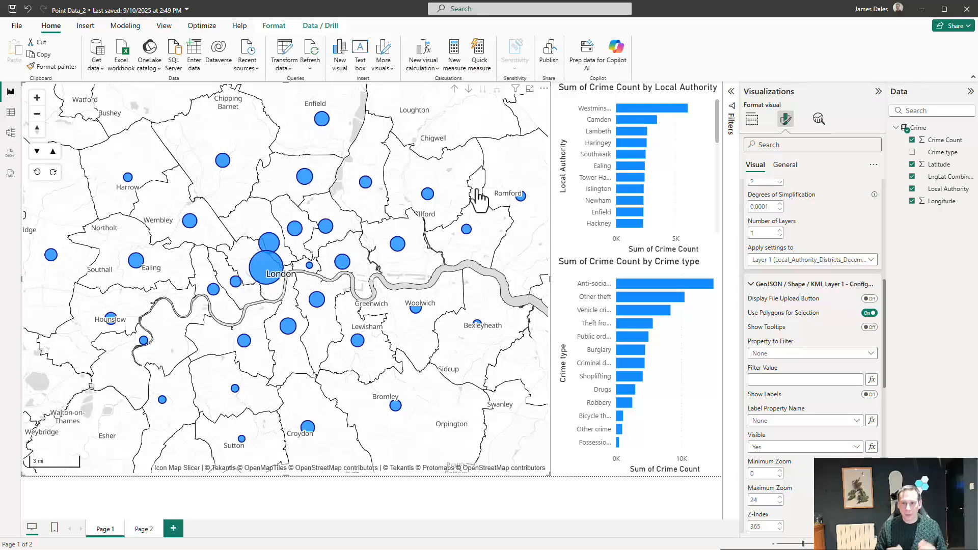
scroll(477, 199, "down", 2)
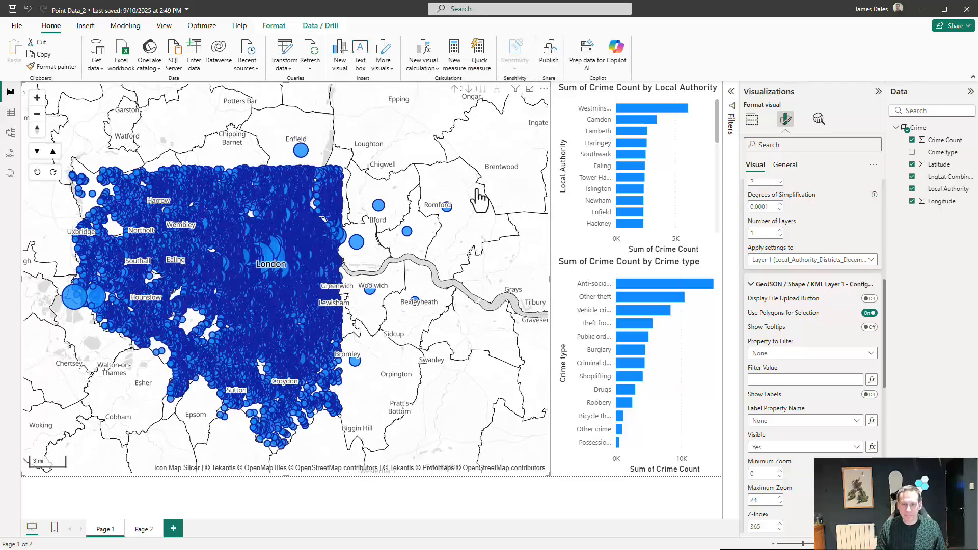
scroll(280, 308, "up", 5)
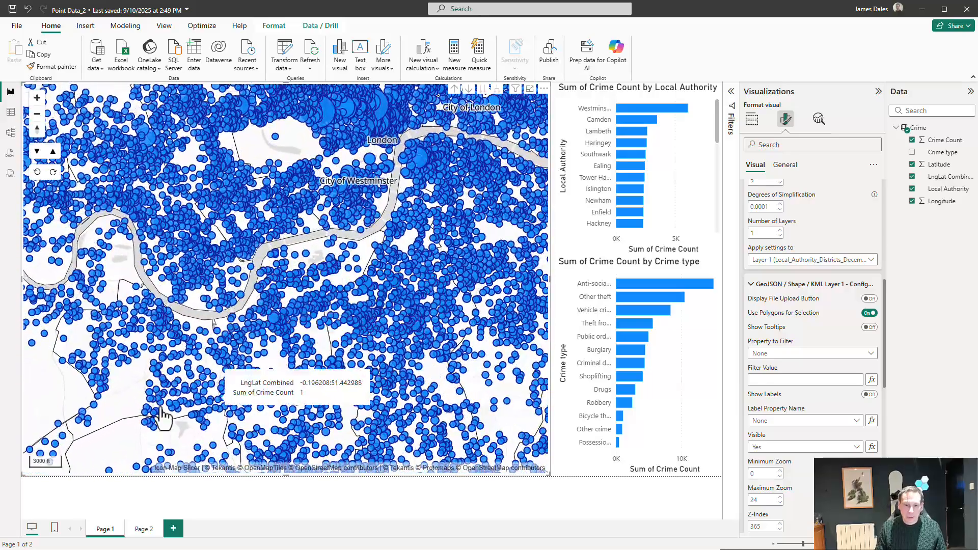
left_click(134, 391)
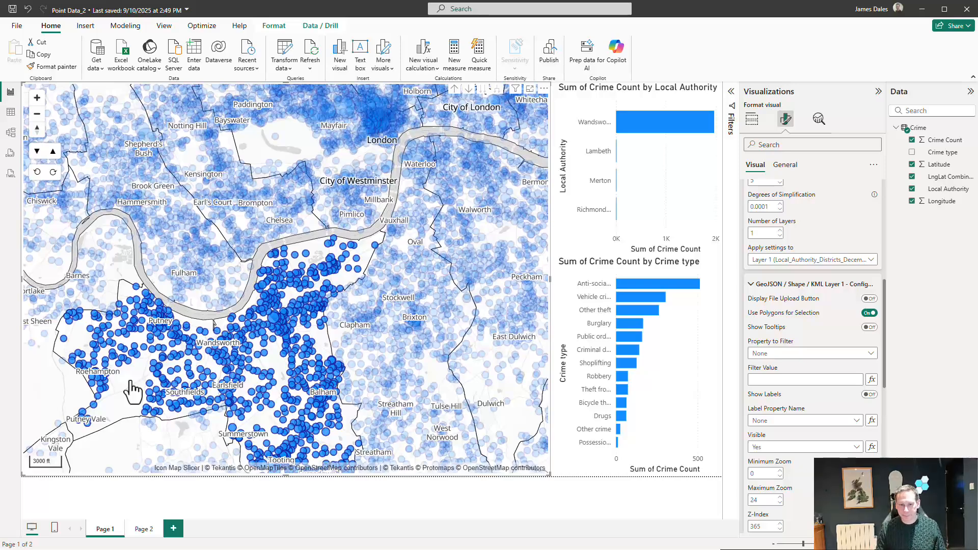
left_click(875, 314)
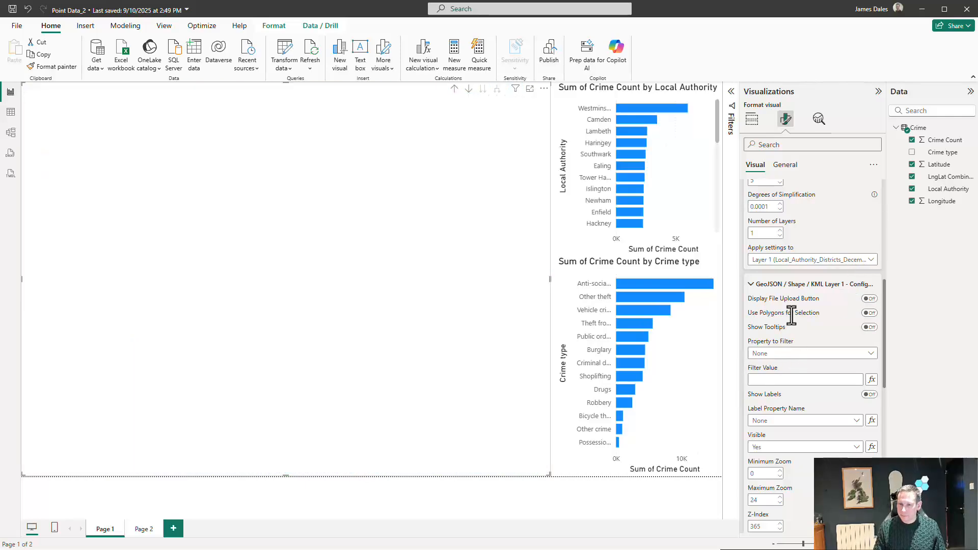
Switch off the GeoJSON / Shape / KML overlay and collapse the Overlays / Reference Layers and Background Layer settings
left_click(787, 285)
scroll(803, 306, "up", 4)
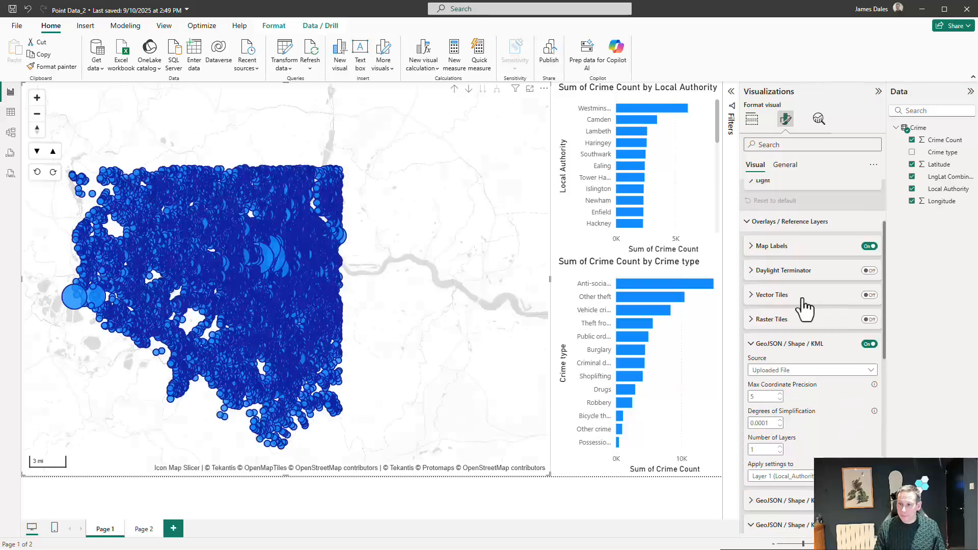
left_click(769, 343)
left_click(785, 393)
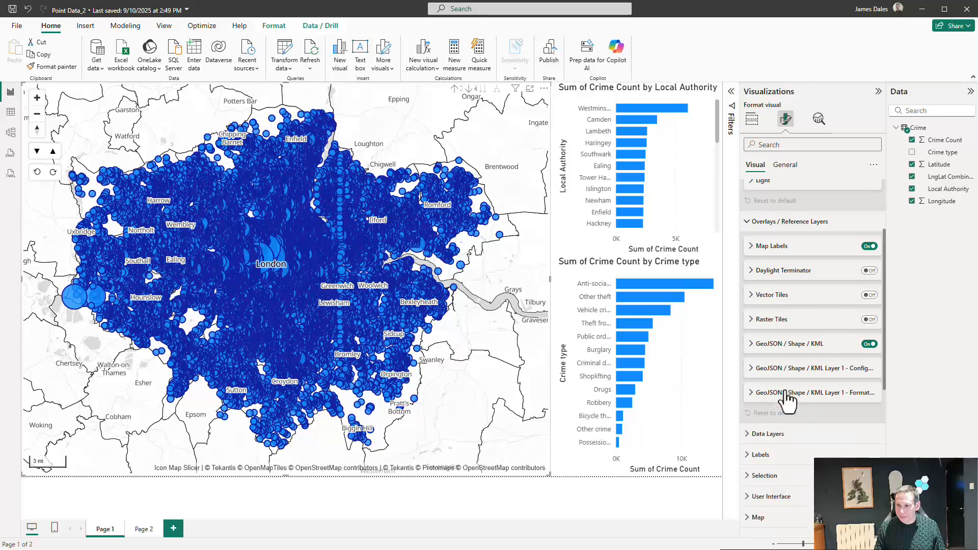
left_click(869, 344)
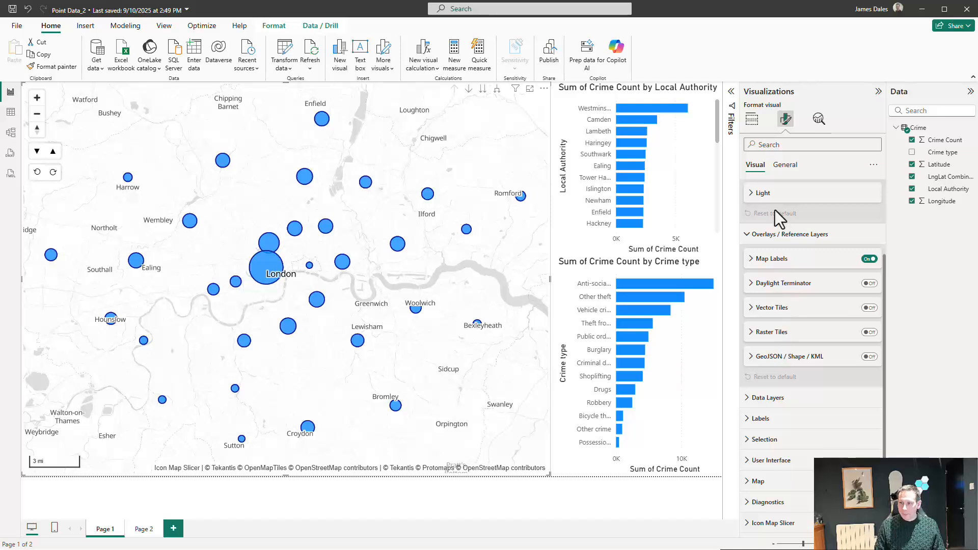
left_click(776, 235)
left_click(778, 194)
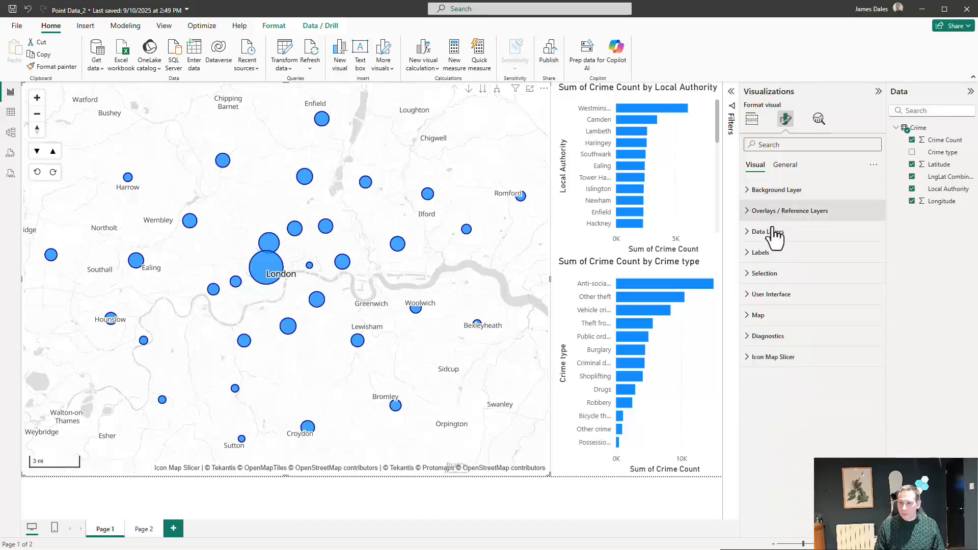
Expand the Data Layers settings and the circle configuration, and examine the layer types and Size Behaviour options
left_click(840, 232)
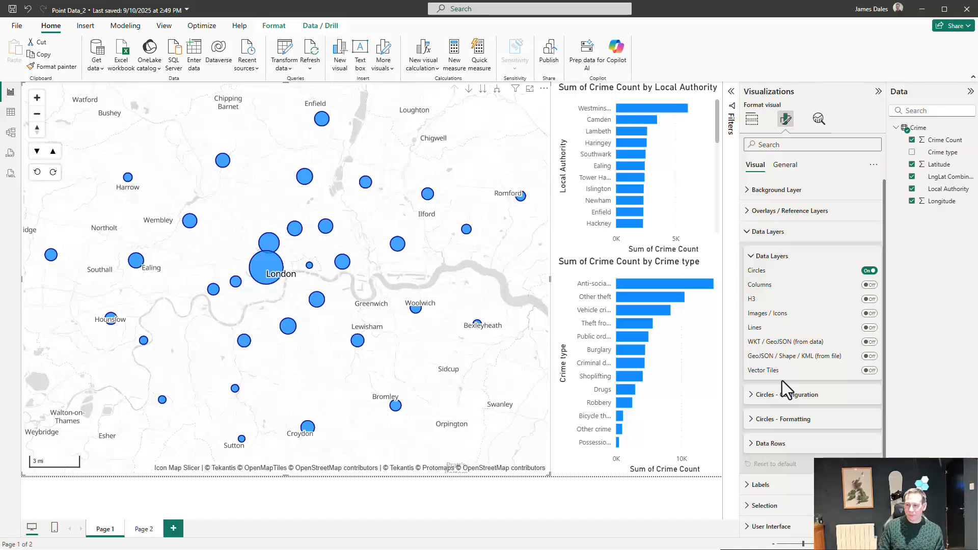
left_click(792, 394)
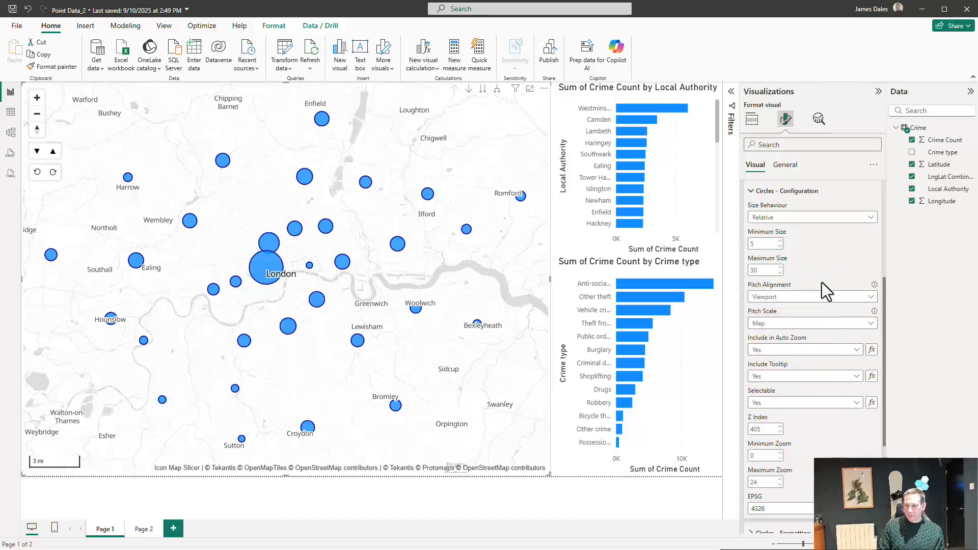
scroll(821, 283, "up", 2)
scroll(855, 231, "up", 6)
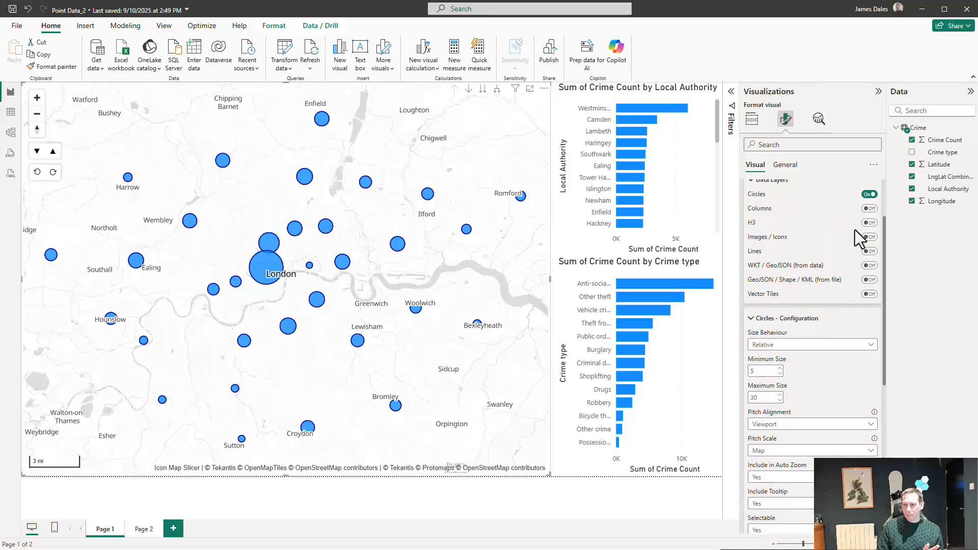
scroll(839, 372, "down", 1)
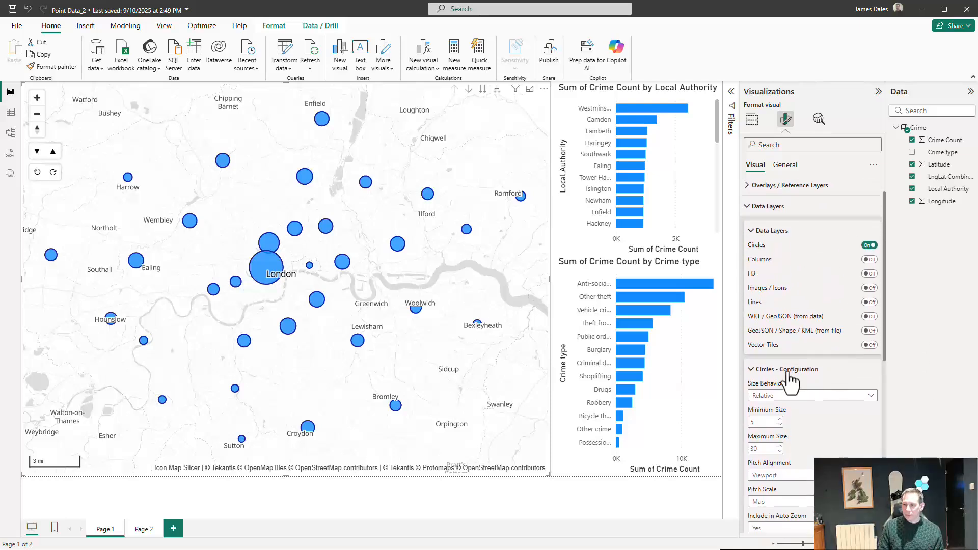
left_click(831, 374)
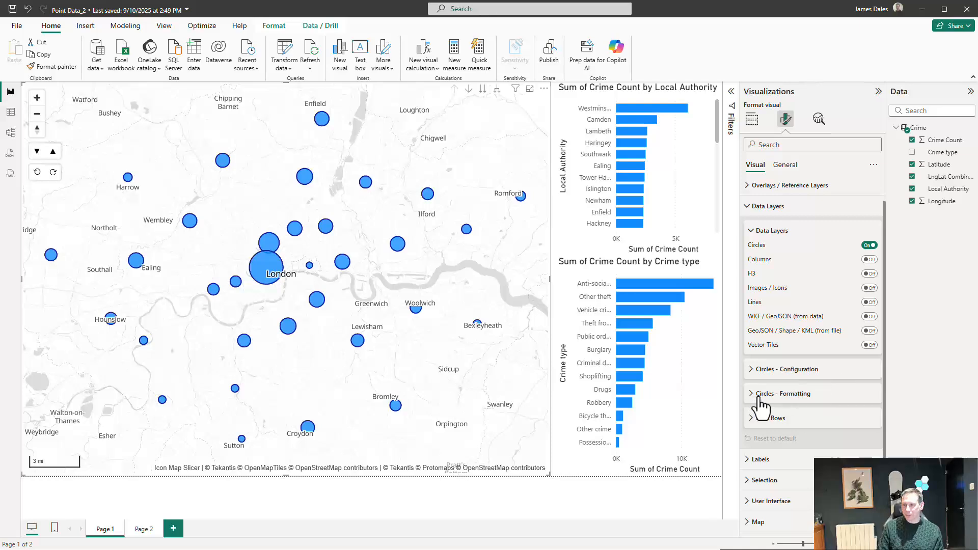
left_click(813, 374)
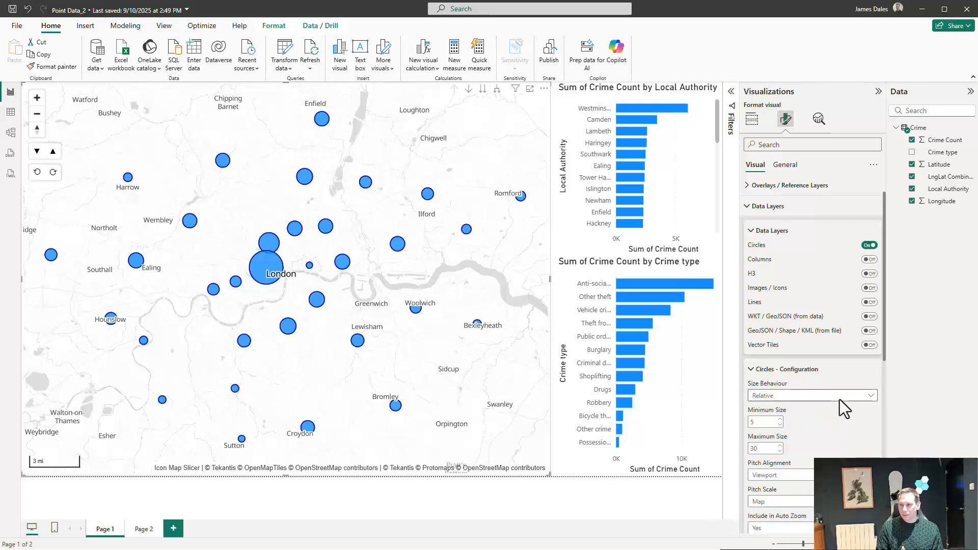
left_click(802, 396)
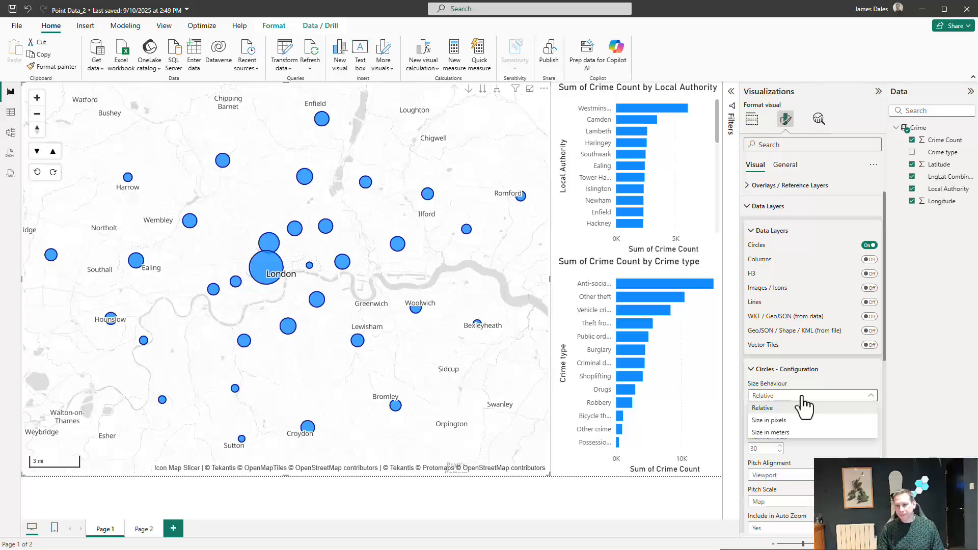
left_click(857, 367)
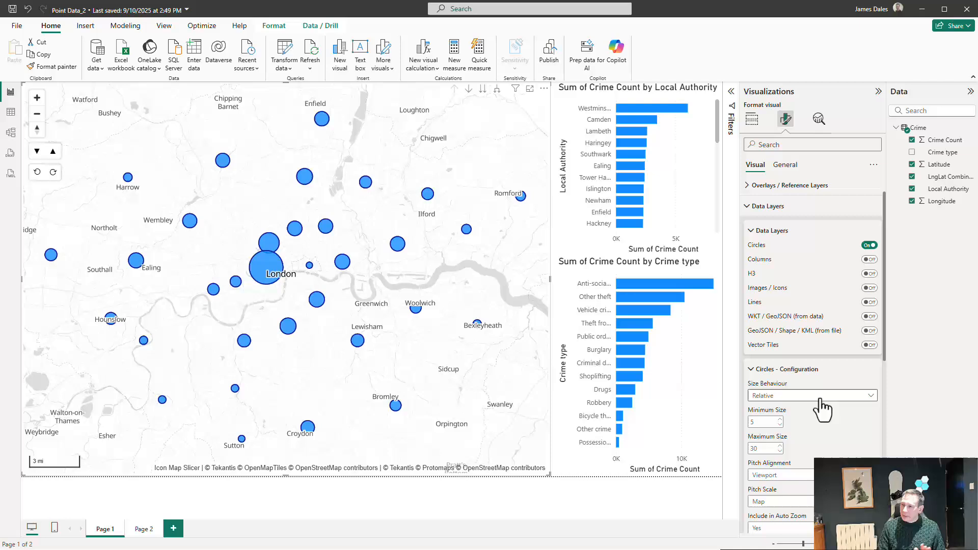
Set the circles' Minimum Size to 2 and Maximum Size to 60
left_click(762, 422)
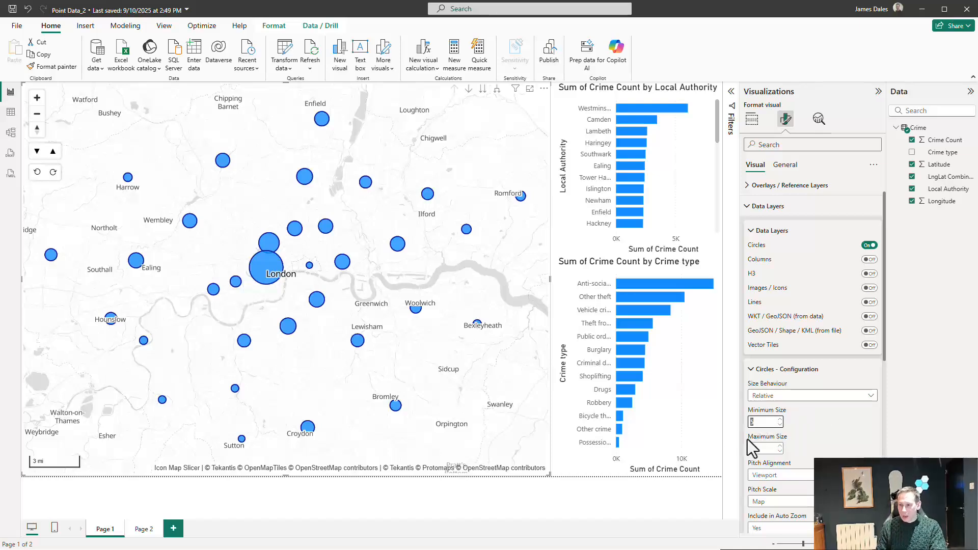
left_click(766, 448)
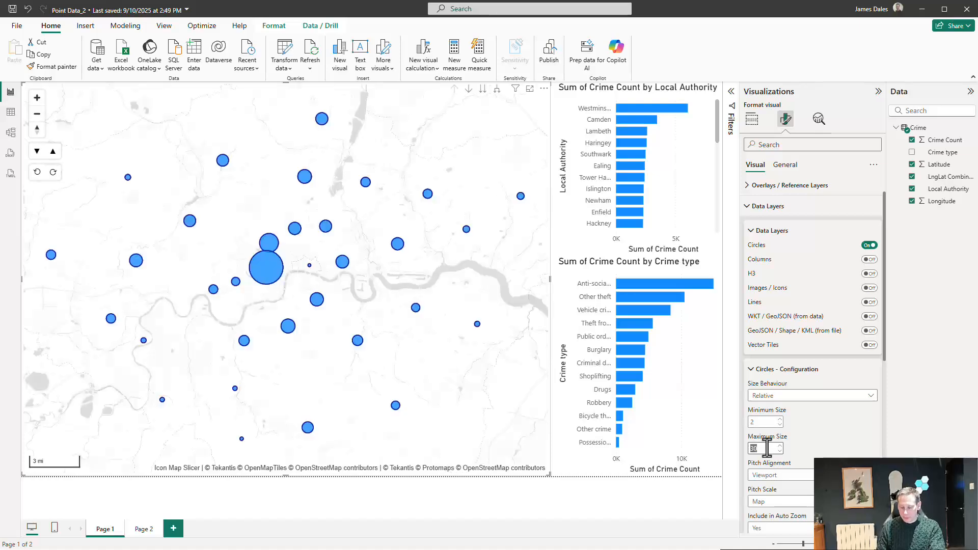
key("Return")
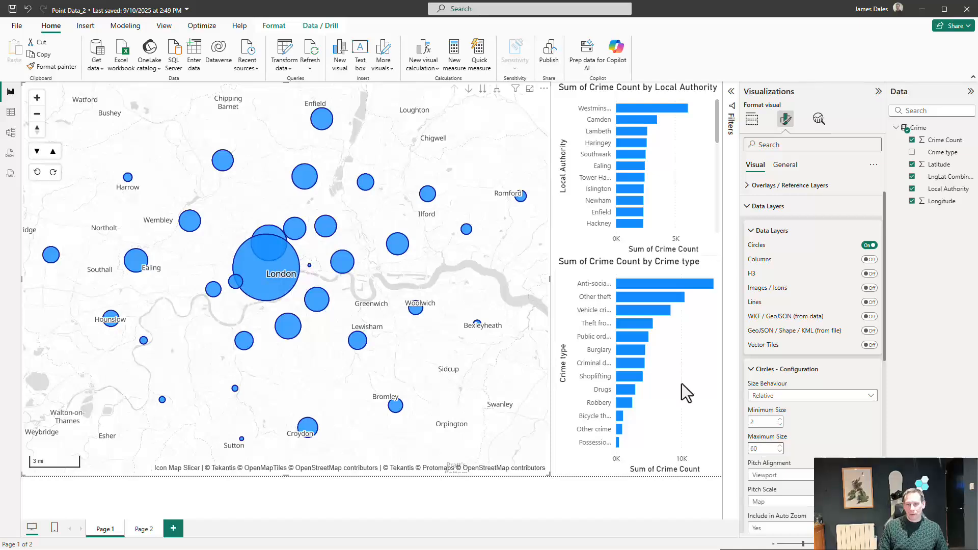
mouse_move(253, 285)
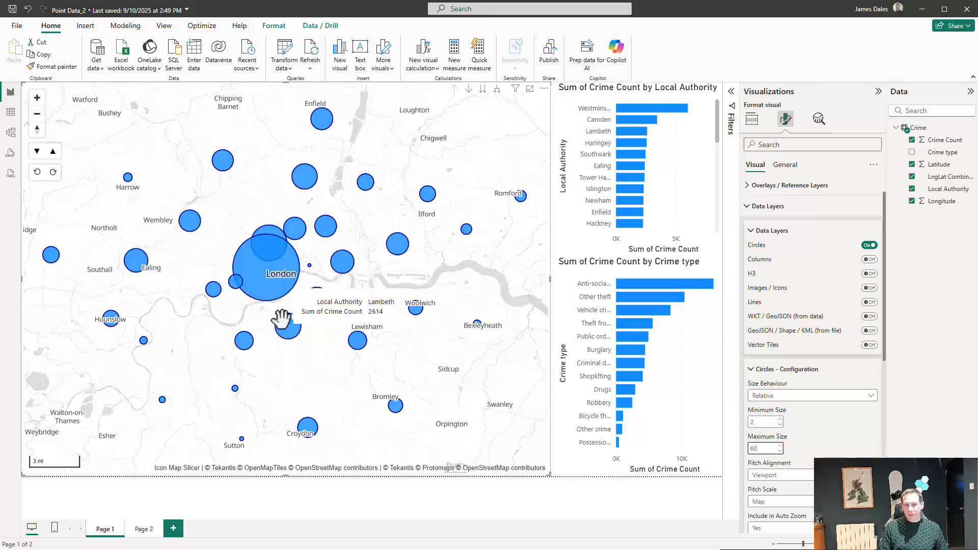
left_click(761, 448)
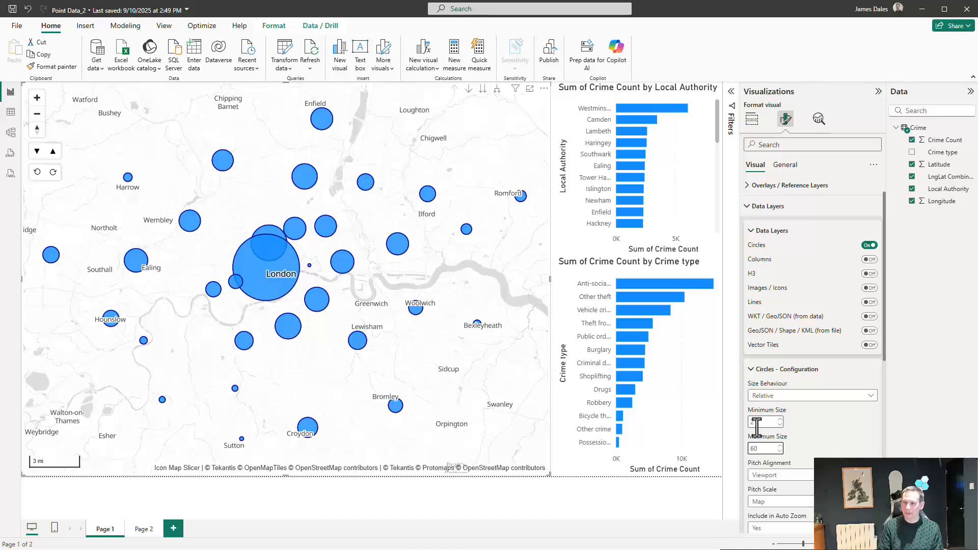
Test the circles' Pitch Alignment as Map while tilting the map, and set it back to Viewport
scroll(848, 421, "down", 3)
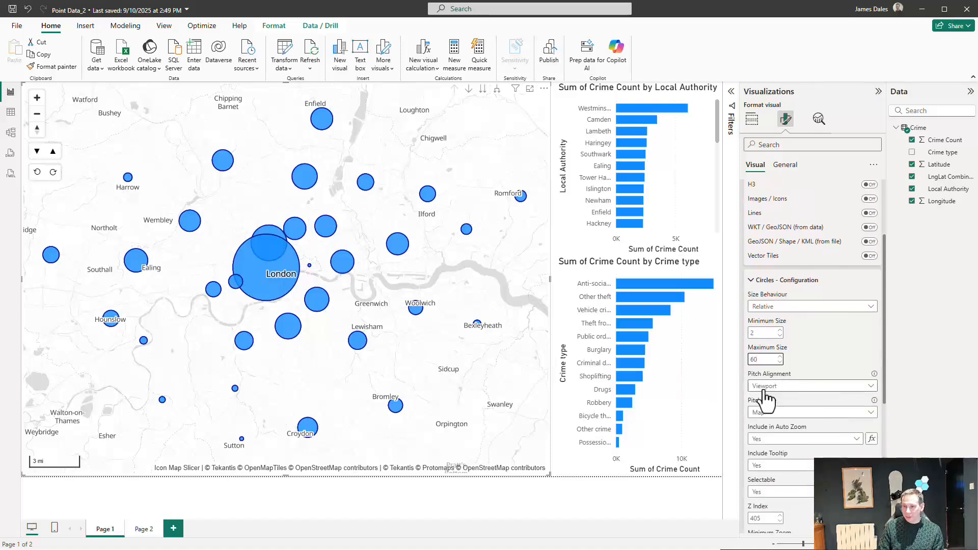
left_click_drag(469, 426, 468, 340)
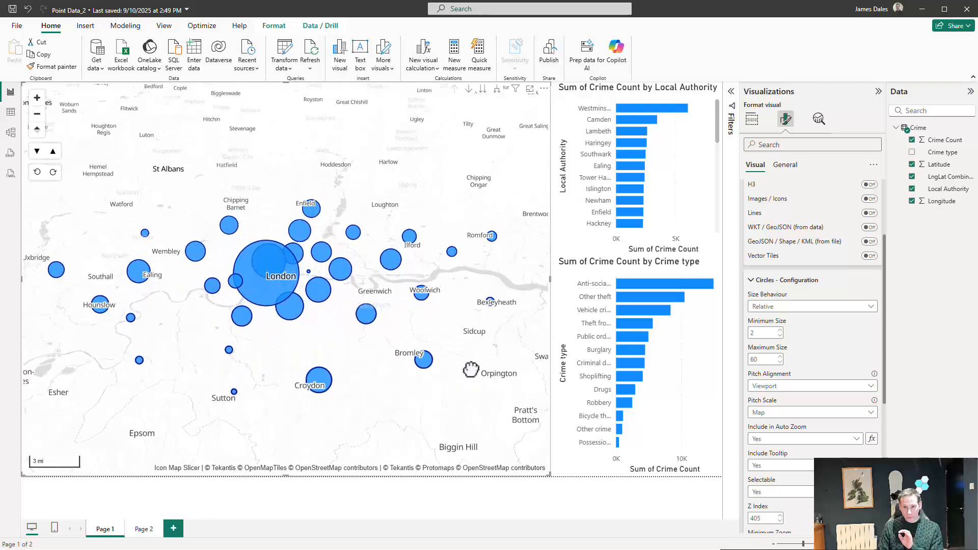
left_click(810, 412)
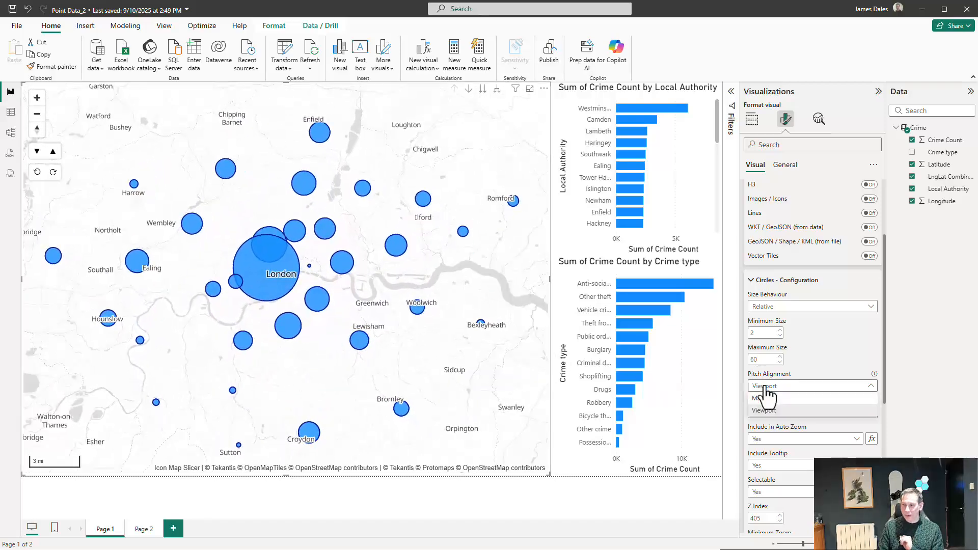
left_click(801, 408)
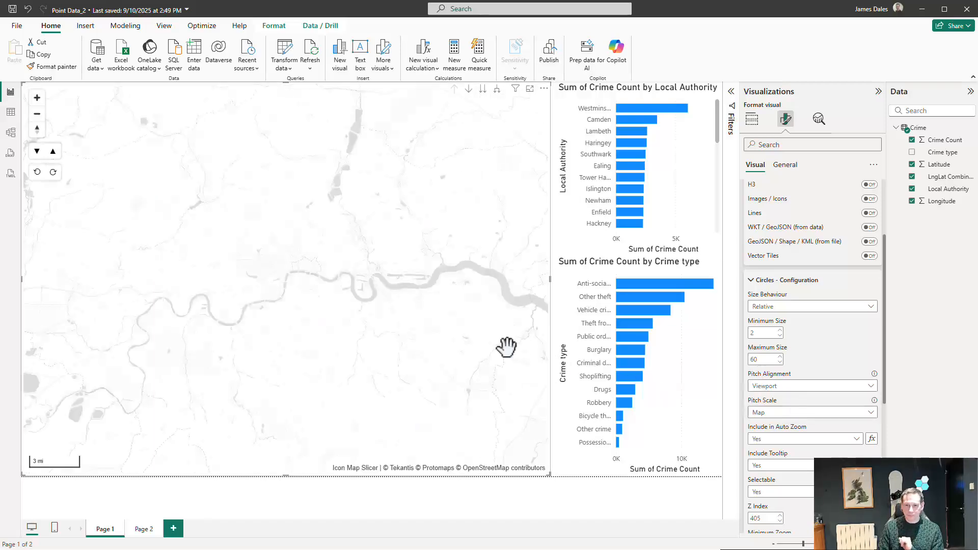
mouse_move(469, 400)
left_mouse_down()
mouse_move(470, 323)
mouse_move(470, 412)
left_mouse_up()
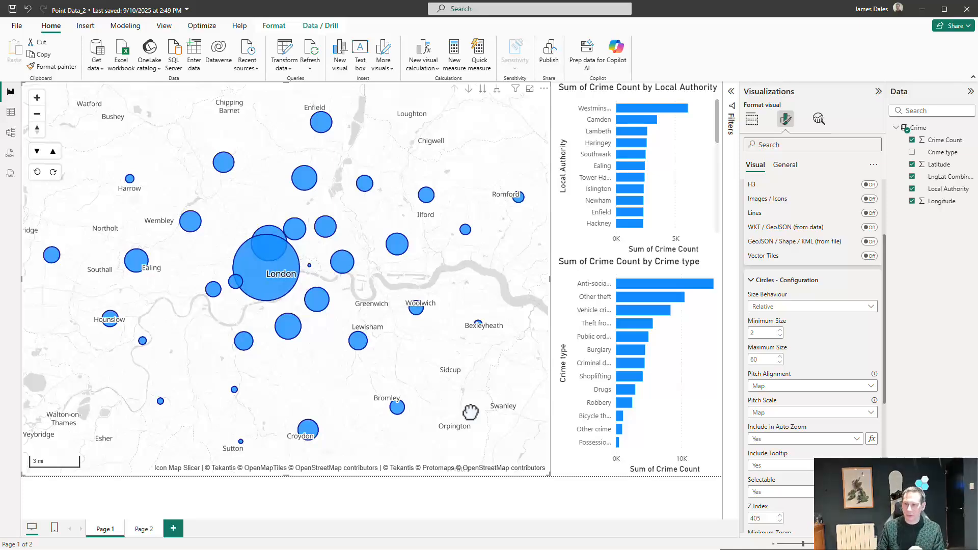
left_click(766, 412)
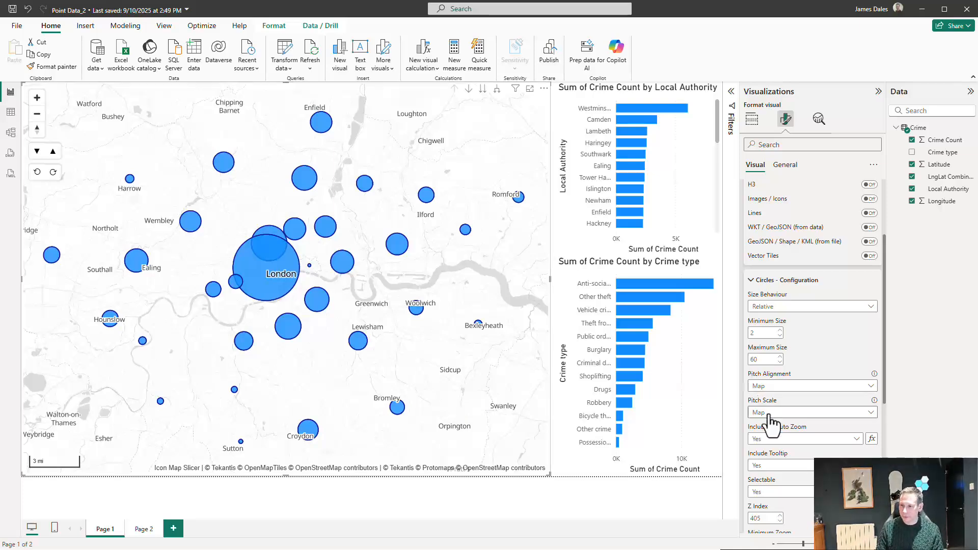
left_click(772, 386)
left_click(774, 399)
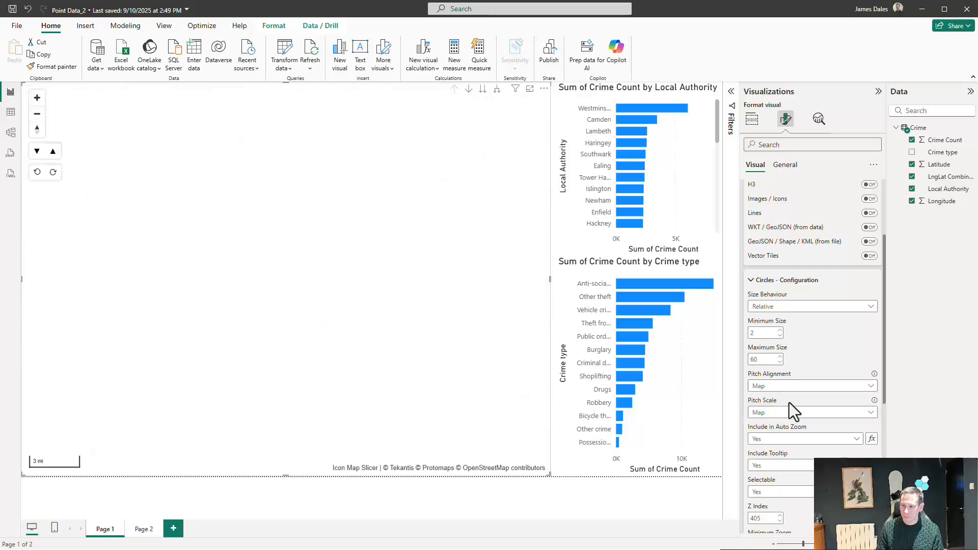
Examine the remaining circle configuration options and test selecting the large central London circle on the map
scroll(807, 465, "down", 3)
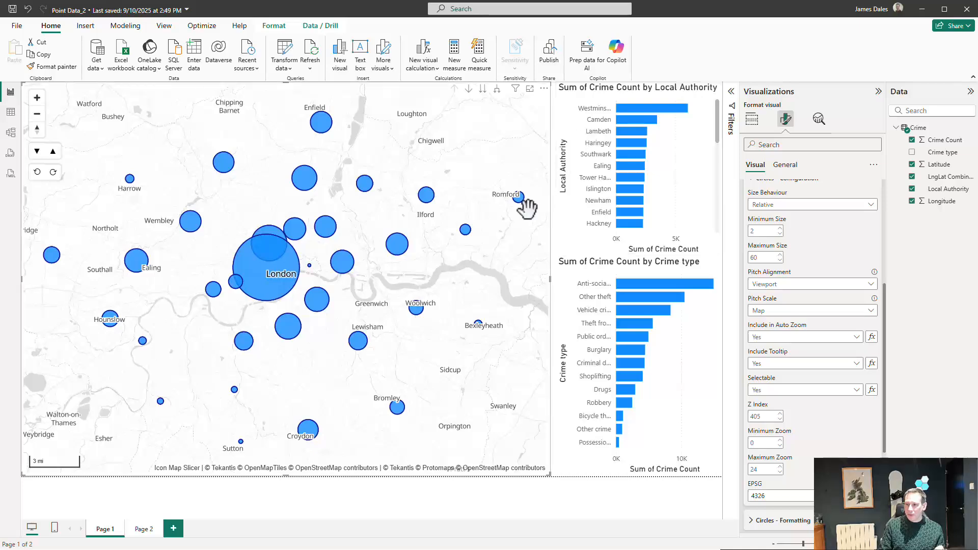
left_click(274, 298)
left_click(273, 298)
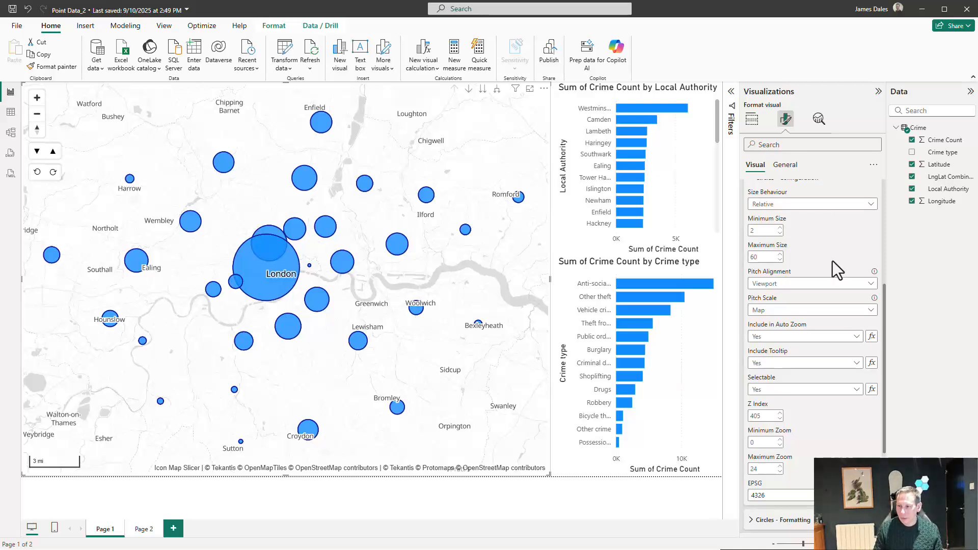
Format the circles' outline as white with an Outline Transparency of 58 and an Outline Width of 5
scroll(830, 262, "down", 3)
left_click(801, 354)
scroll(827, 254, "down", 1)
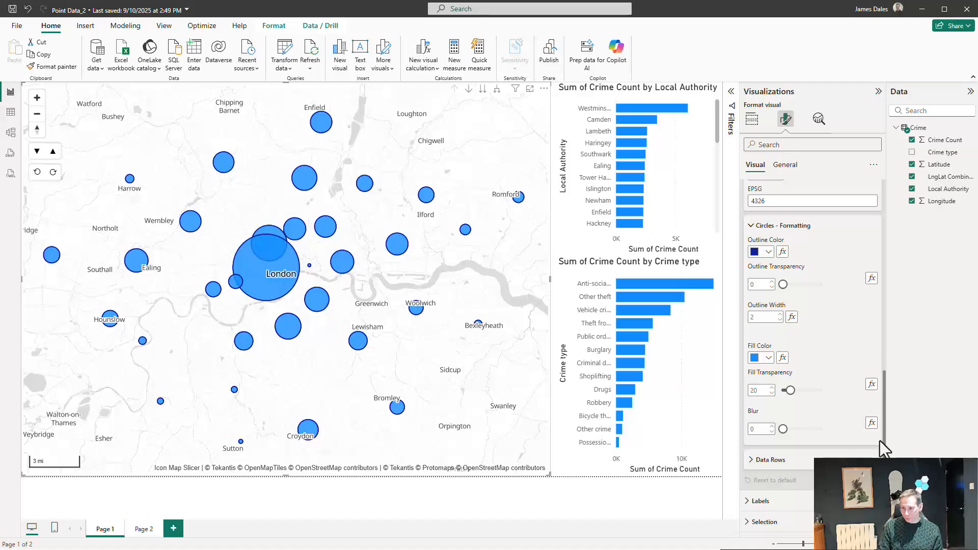
left_click(768, 252)
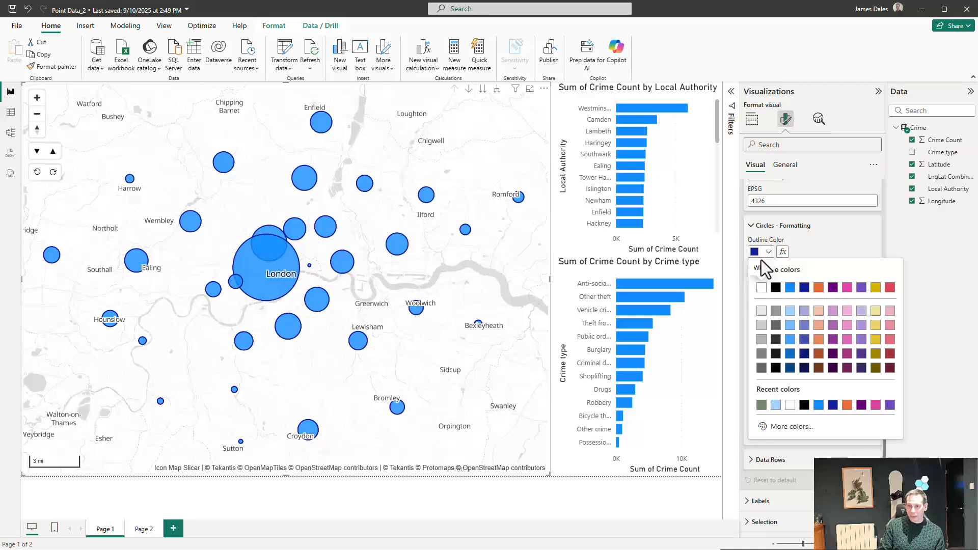
left_click(761, 287)
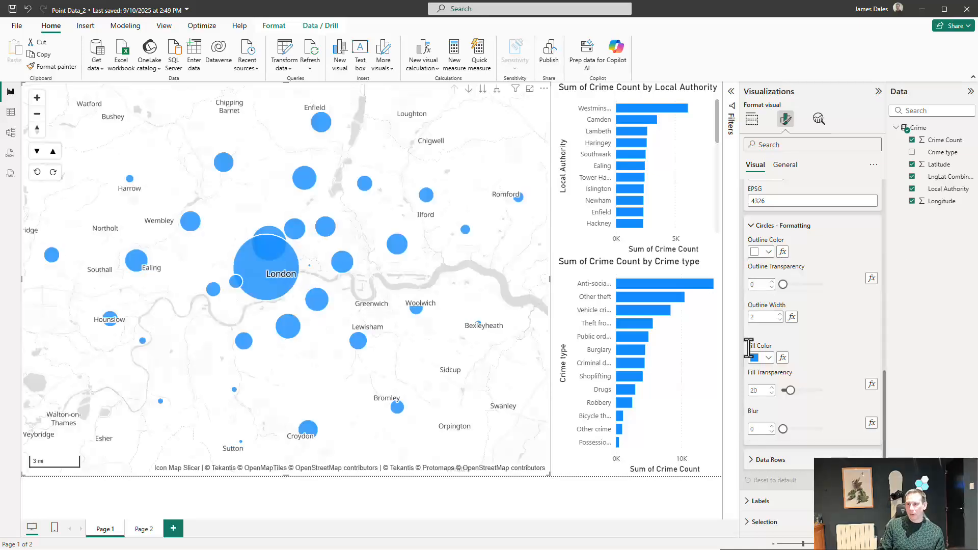
left_click_drag(783, 284, 805, 284)
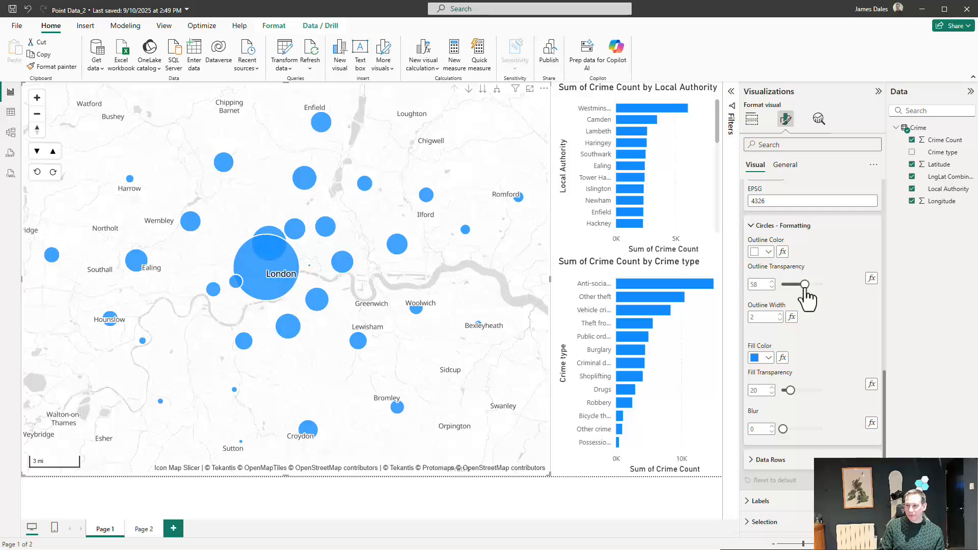
double_click(762, 316)
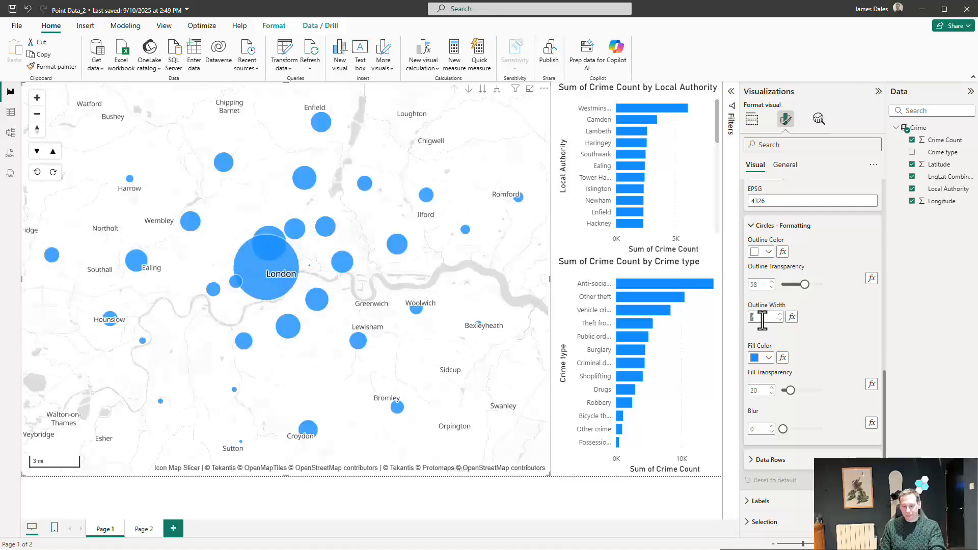
type("5")
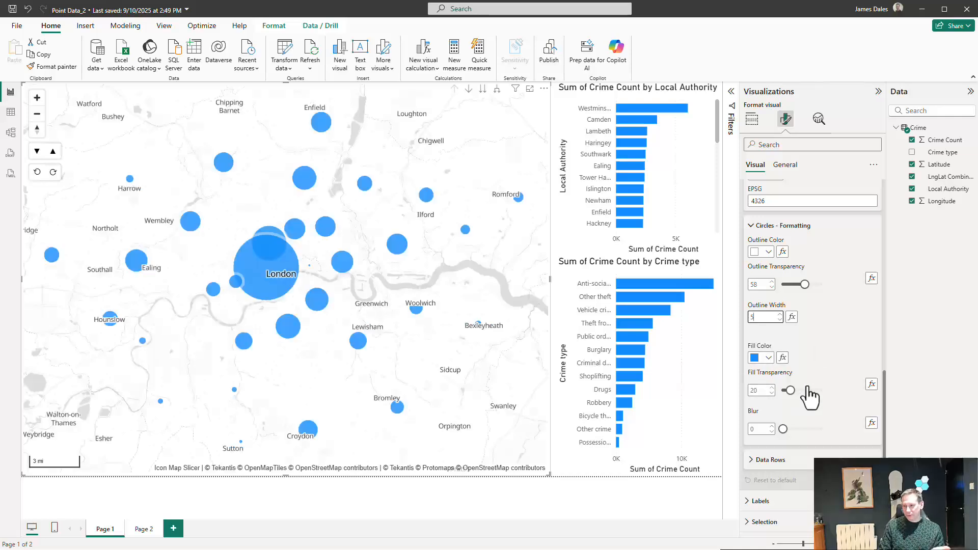
Try a Blur of 70 on the circles and set it back to 0
left_click_drag(783, 429, 811, 429)
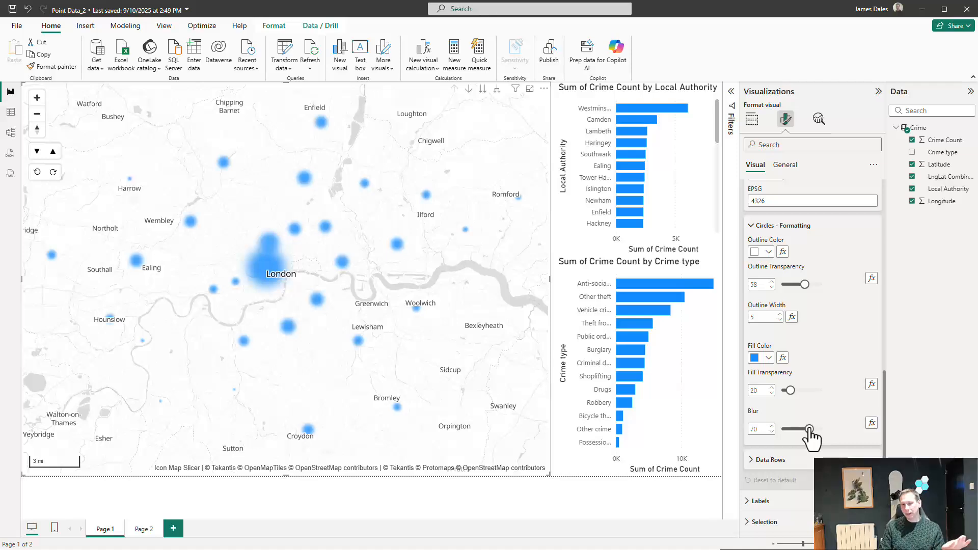
left_click_drag(810, 429, 783, 428)
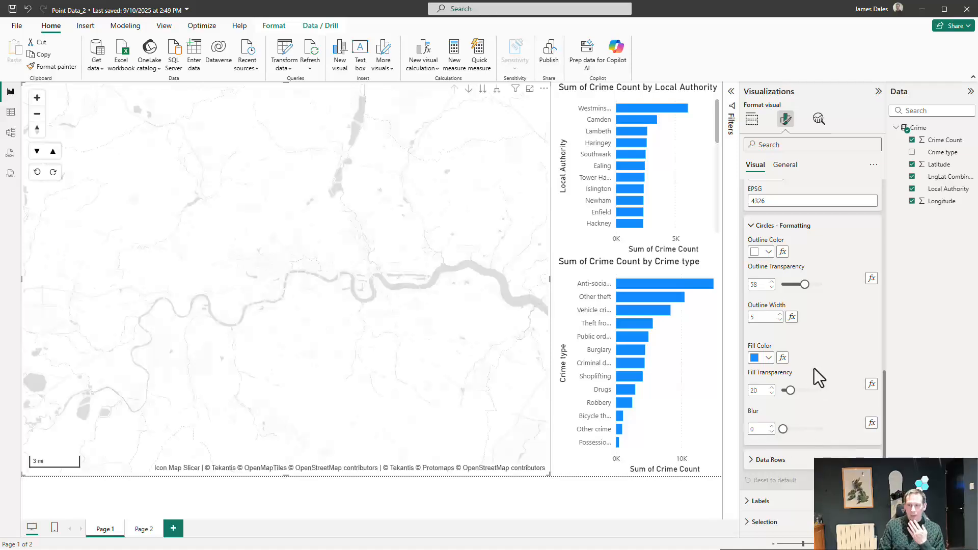
Start conditional formatting of the circles' Fill Color with a gradient based on Sum of Crime Count
left_click(783, 358)
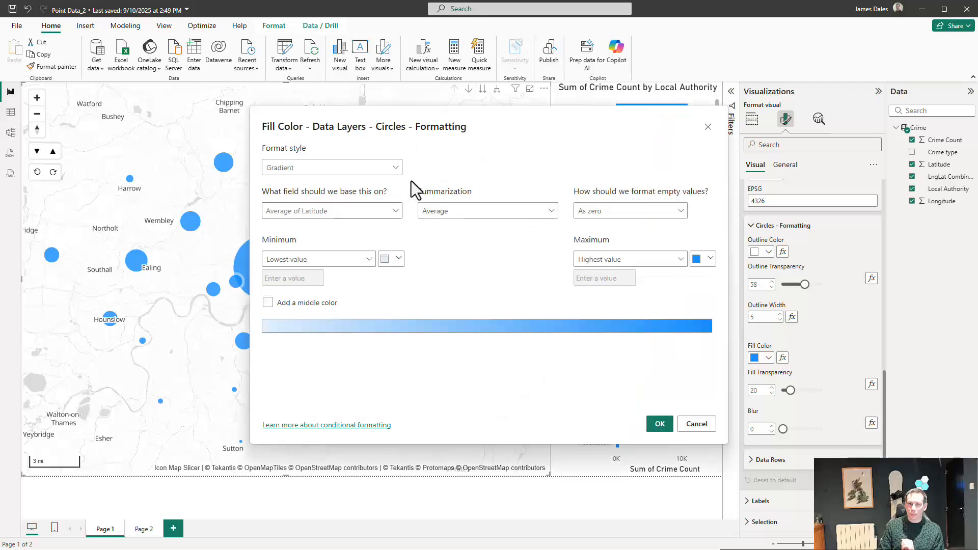
left_click(397, 213)
left_click(286, 347)
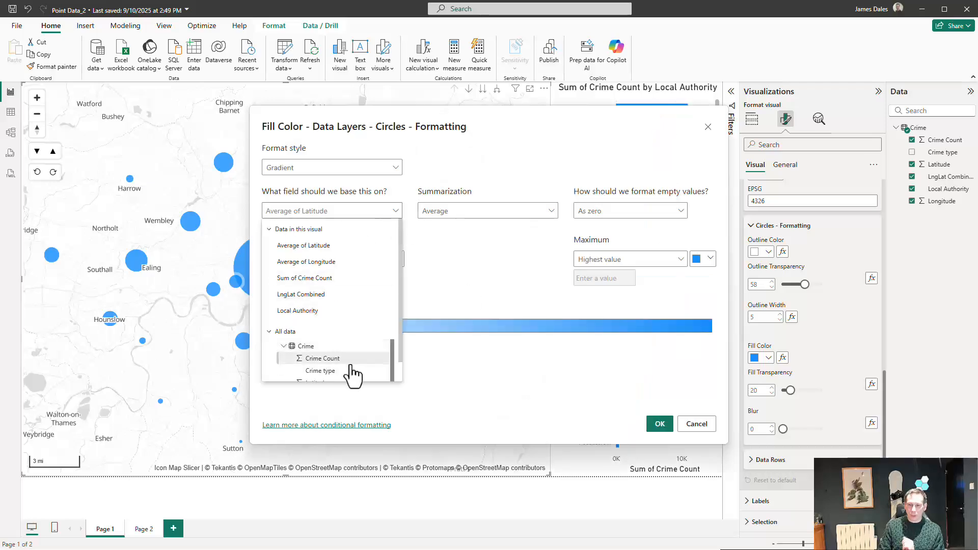
left_click(337, 358)
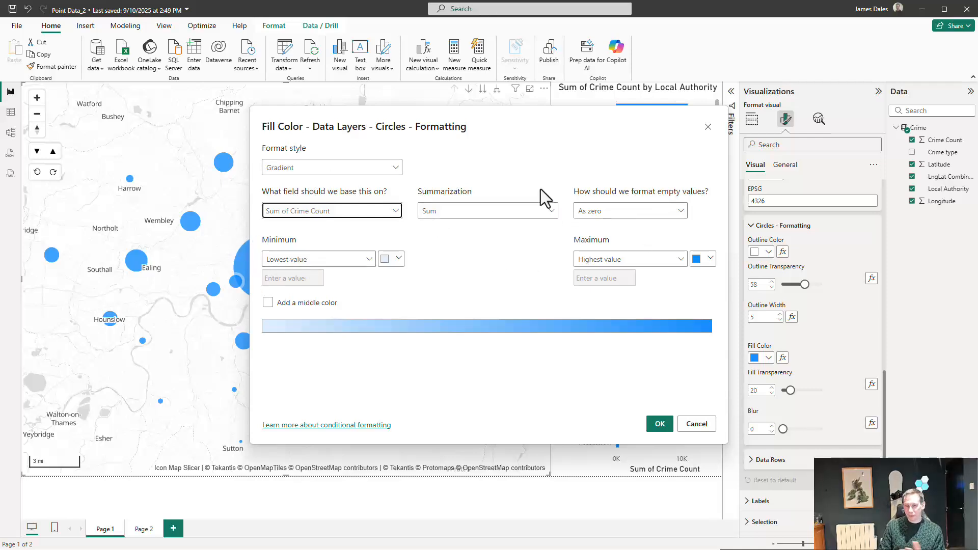
Try the Rules format style for the circles' Fill Color, return it to Gradient, and apply the conditional formatting
left_click(331, 169)
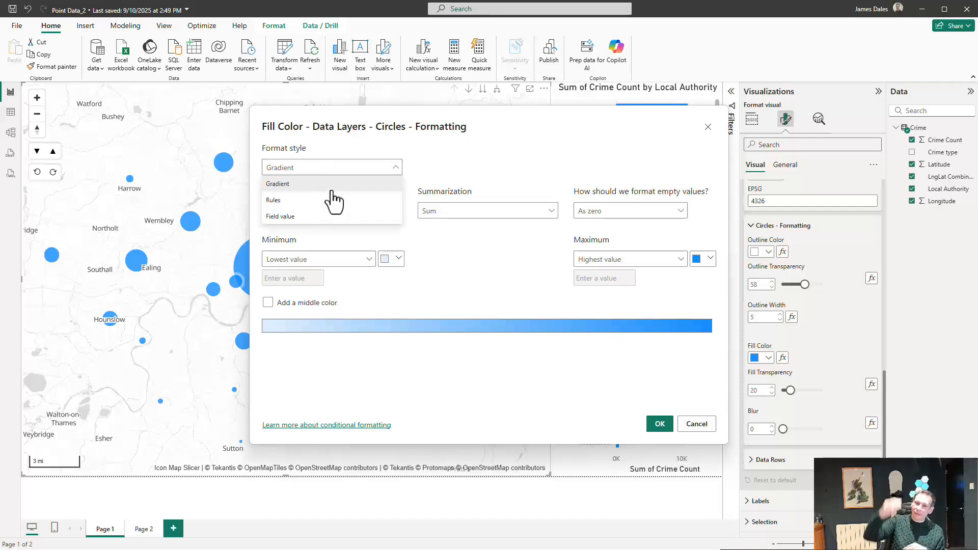
left_click(313, 200)
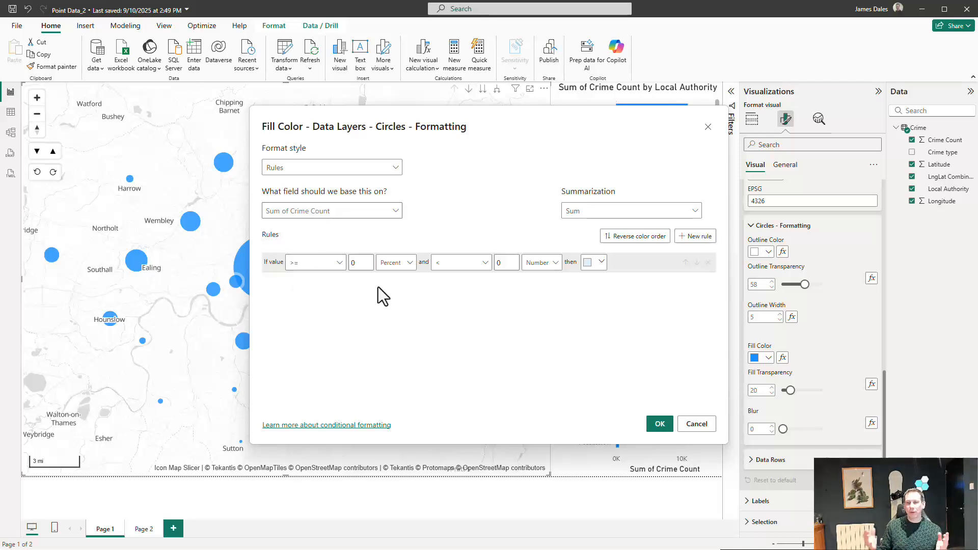
left_click(290, 210)
left_click(308, 150)
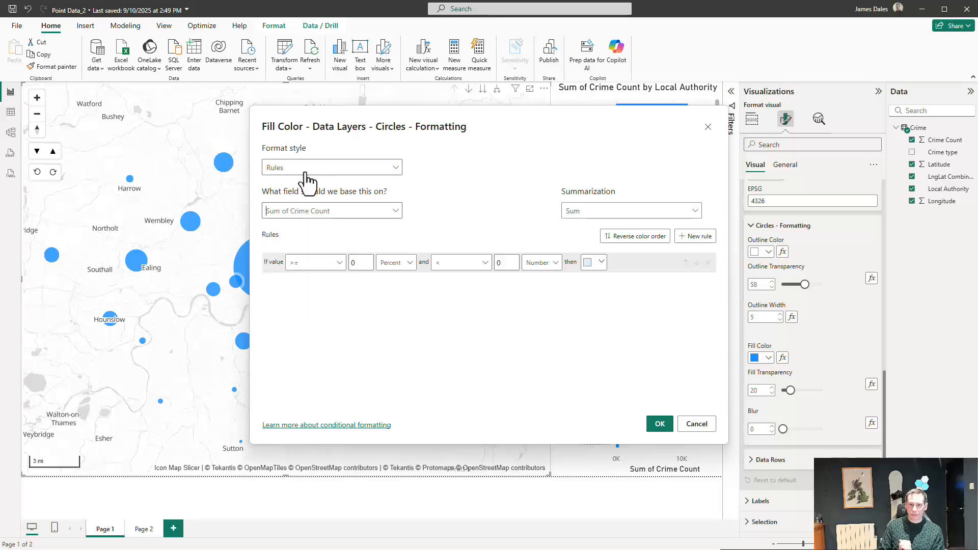
left_click(307, 172)
left_click(290, 183)
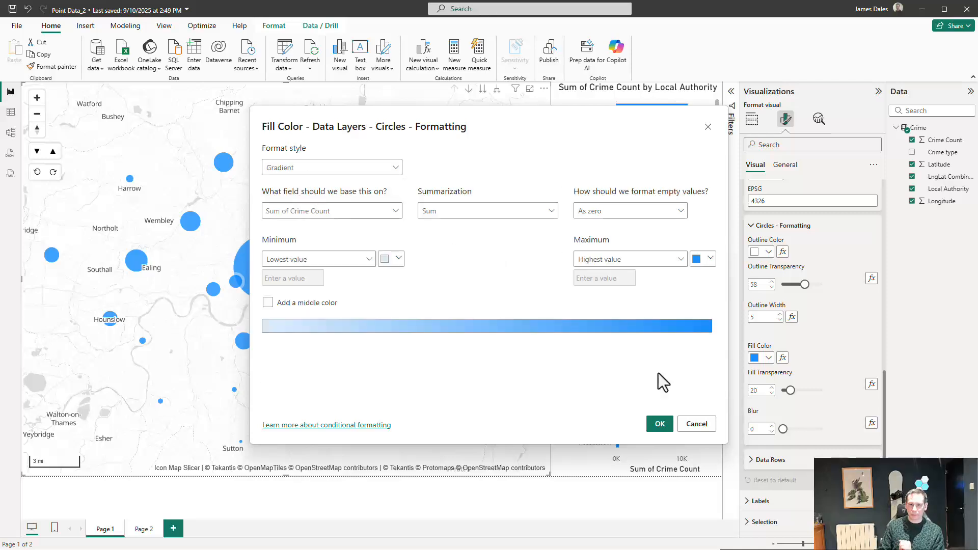
left_click(659, 423)
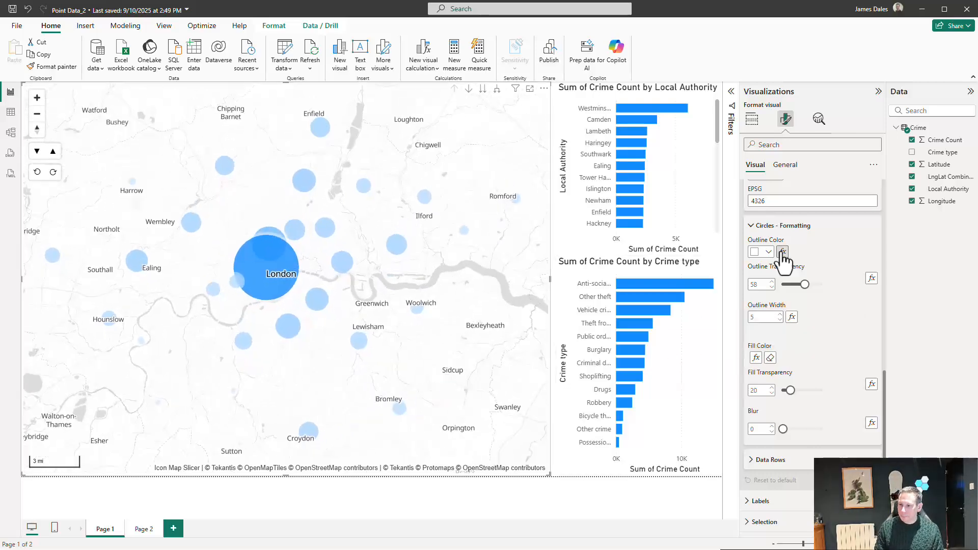
Clear LngLat Combined and Local Authority from the map's ID and assign LngLat Combined as its only ID field
scroll(787, 227, "up", 3)
scroll(781, 242, "up", 5)
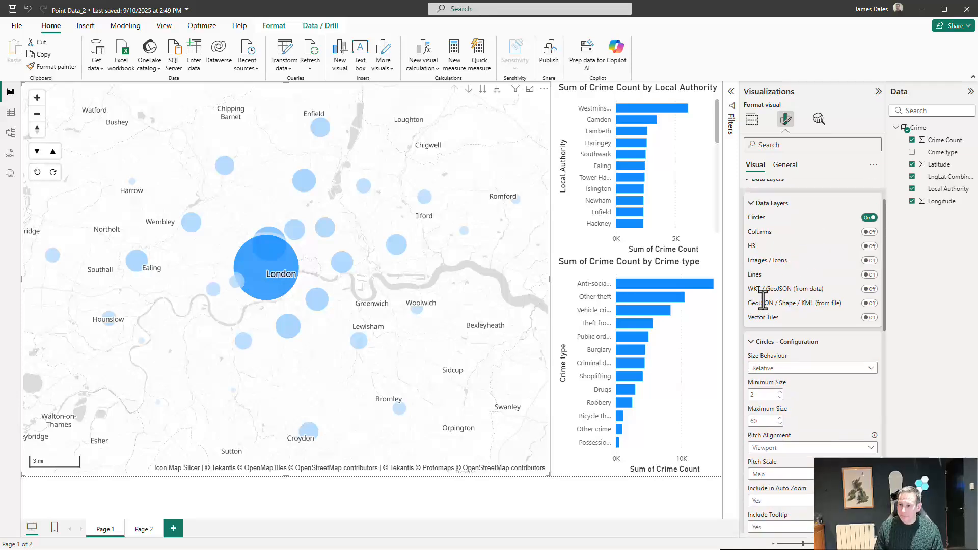
left_click(773, 341)
left_click(775, 369)
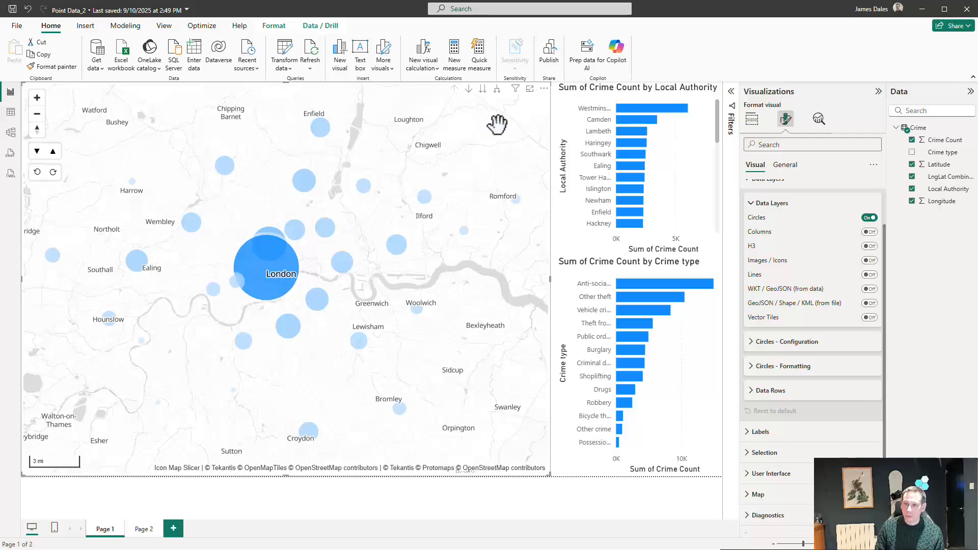
left_click(752, 119)
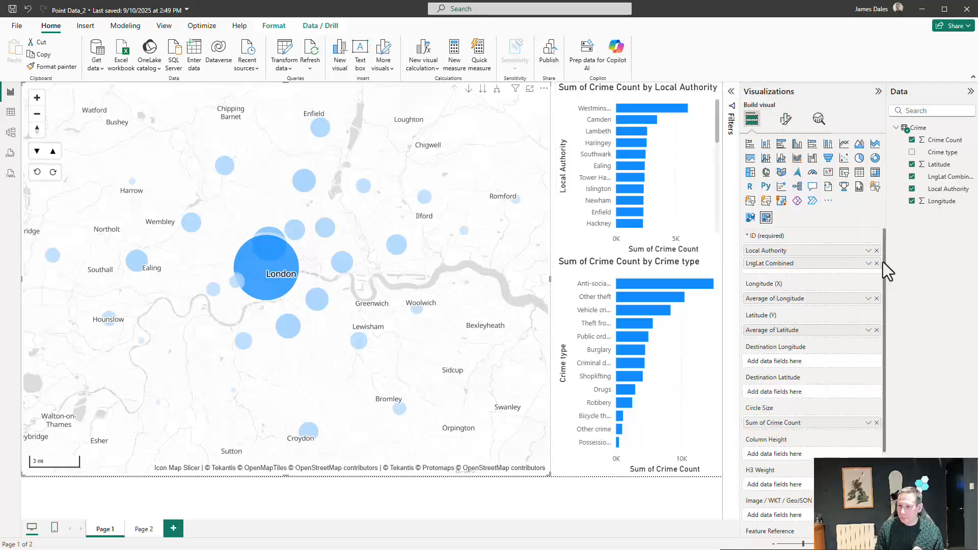
left_click(876, 263)
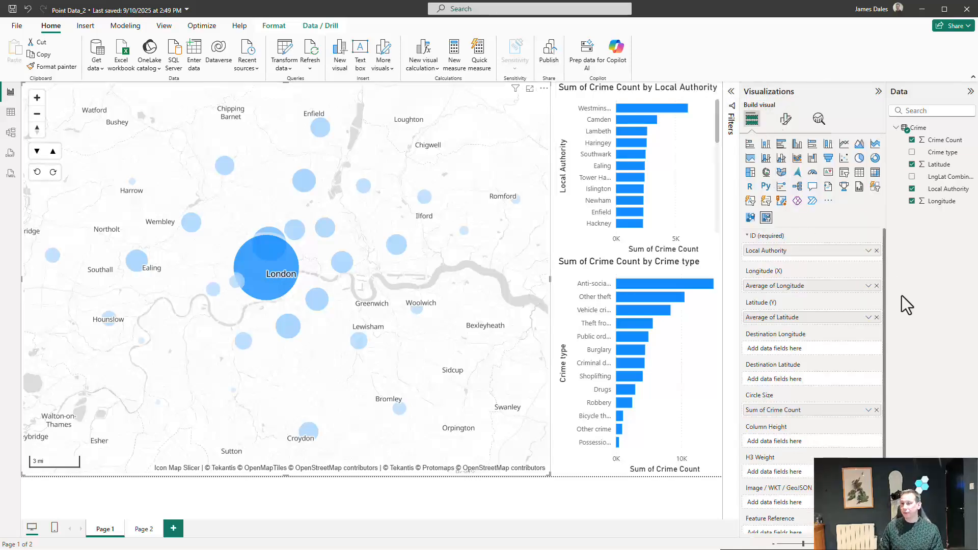
left_click(876, 250)
left_click_drag(948, 177, 817, 248)
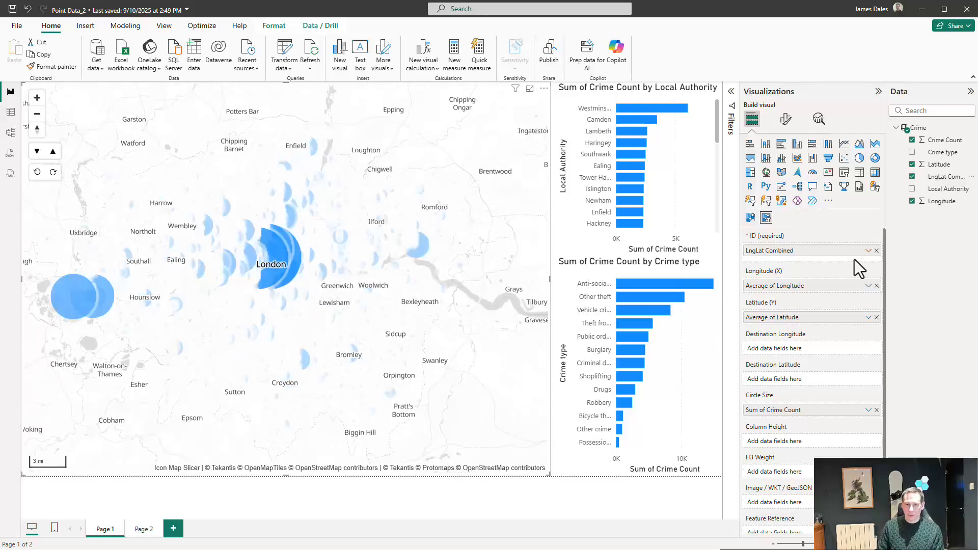
Set the background Map Style to Dark Matter and inspect the individual crime points around central London
scroll(241, 316, "up", 2)
scroll(241, 315, "up", 2)
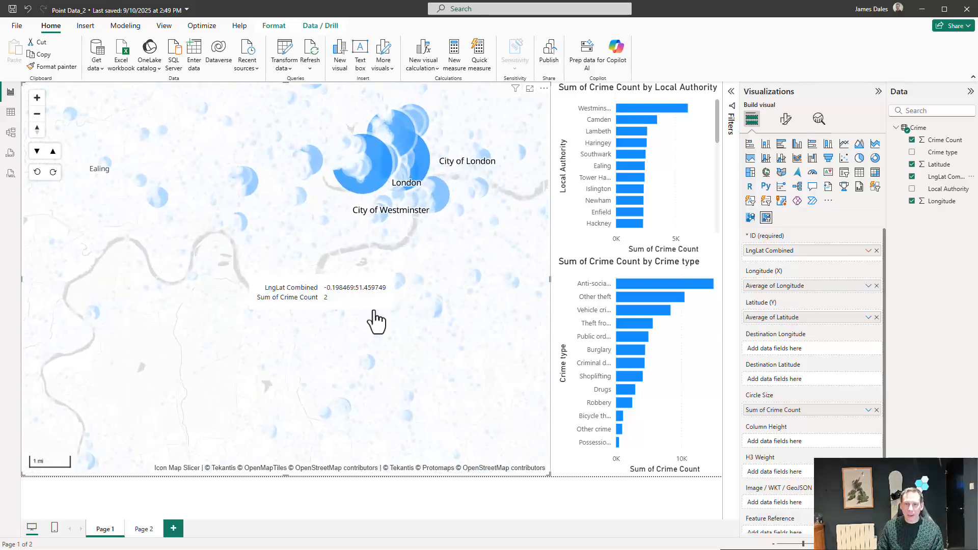
left_click(784, 122)
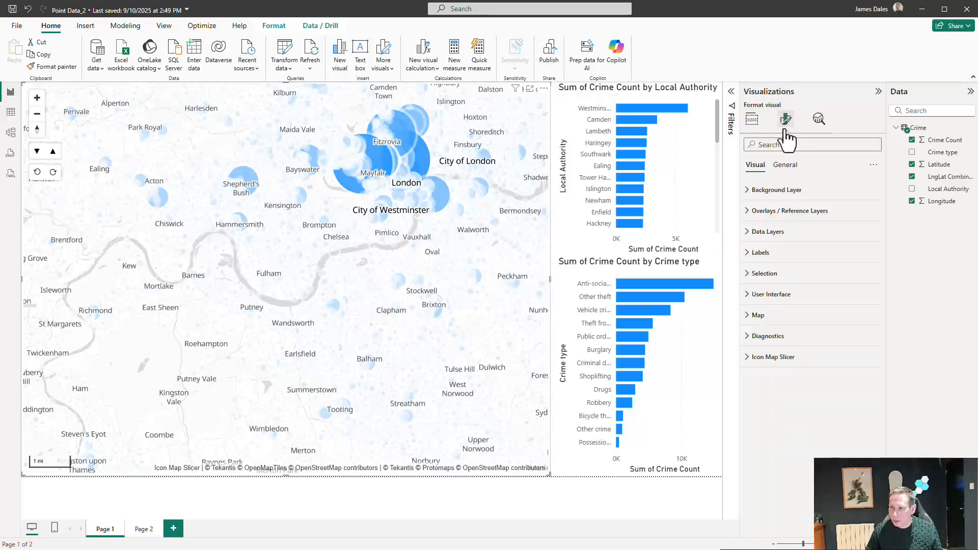
left_click(779, 190)
left_click(797, 239)
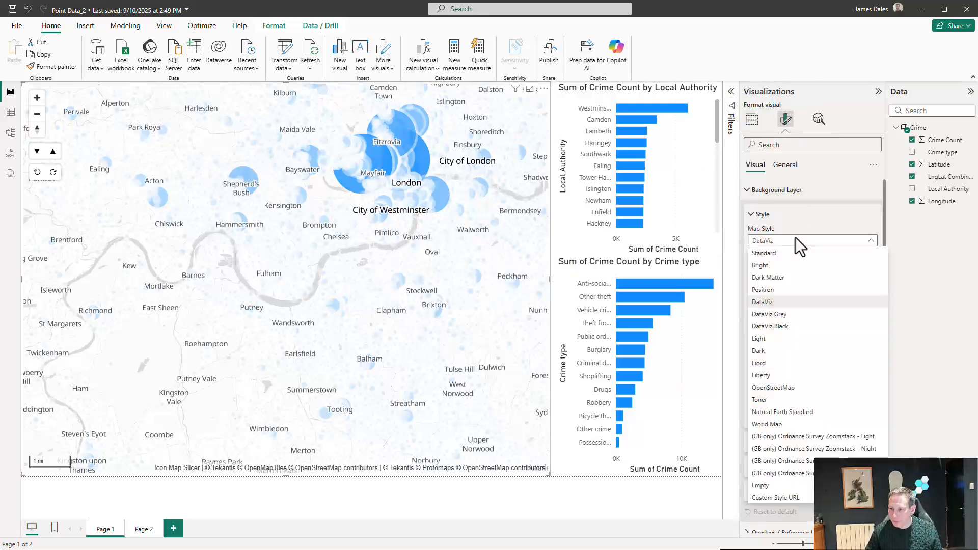
left_click(806, 278)
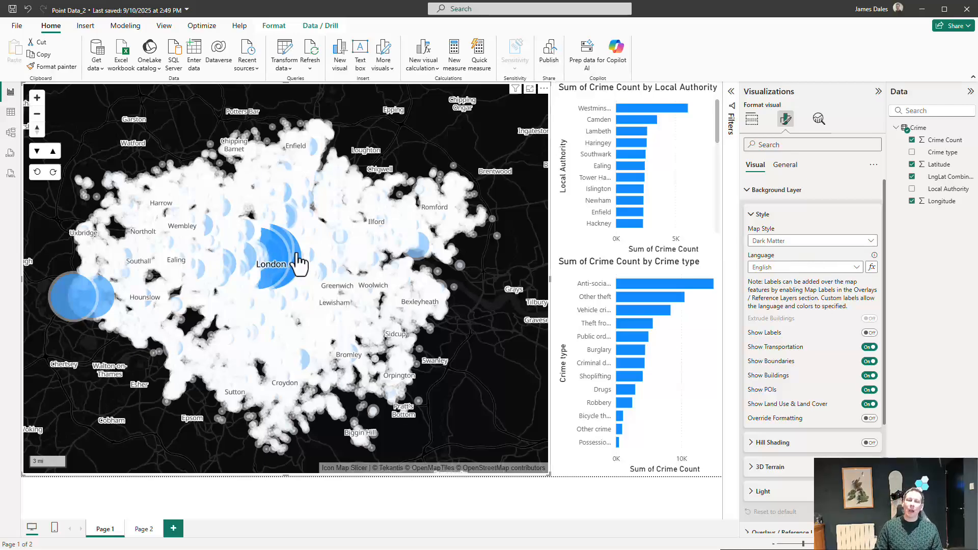
scroll(305, 279, "up", 3)
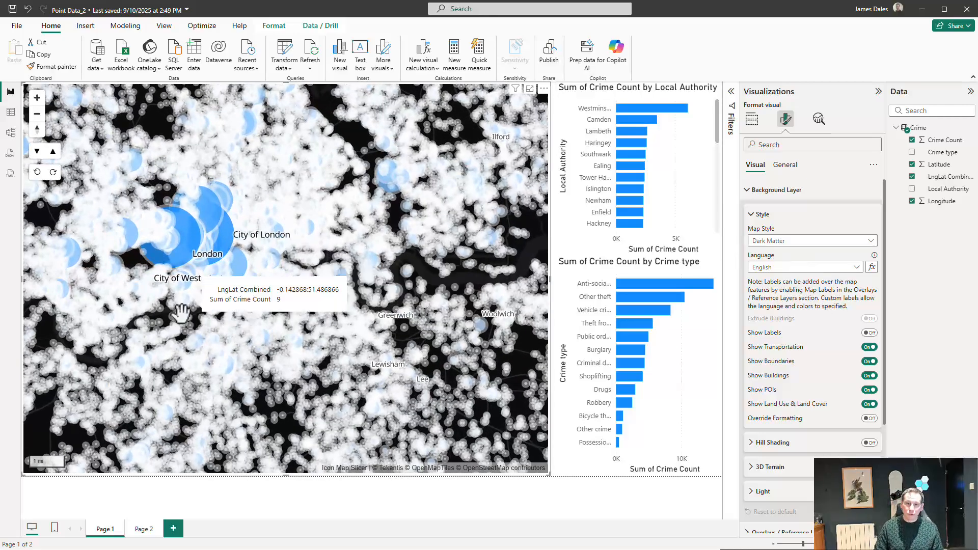
left_click_drag(181, 313, 304, 283)
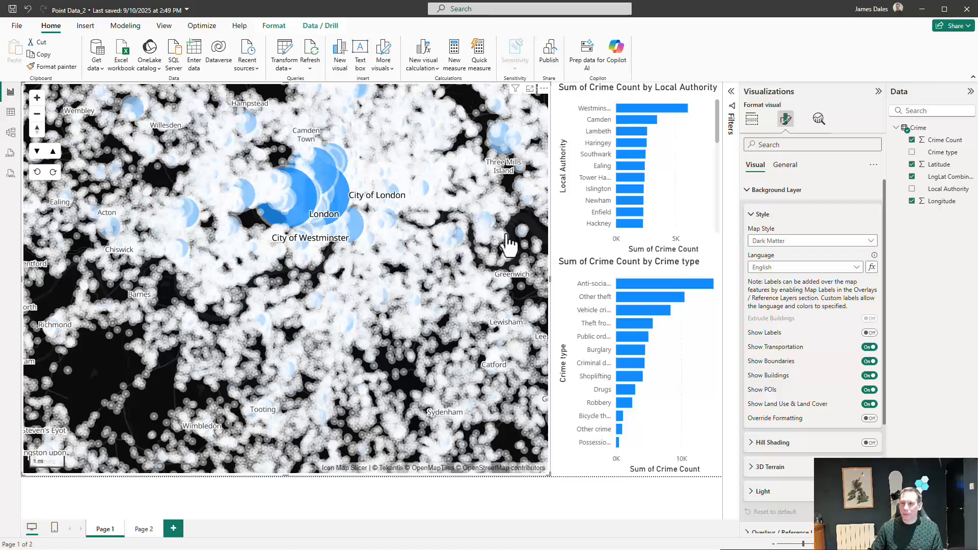
Enable the map's Columns data layer and disable its Circles layer
left_click(750, 120)
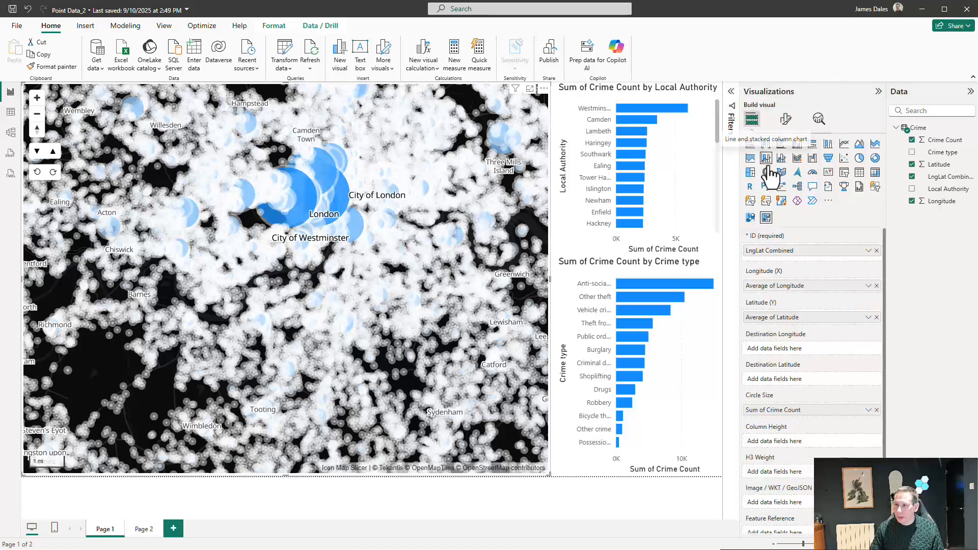
left_click(785, 119)
left_click(767, 232)
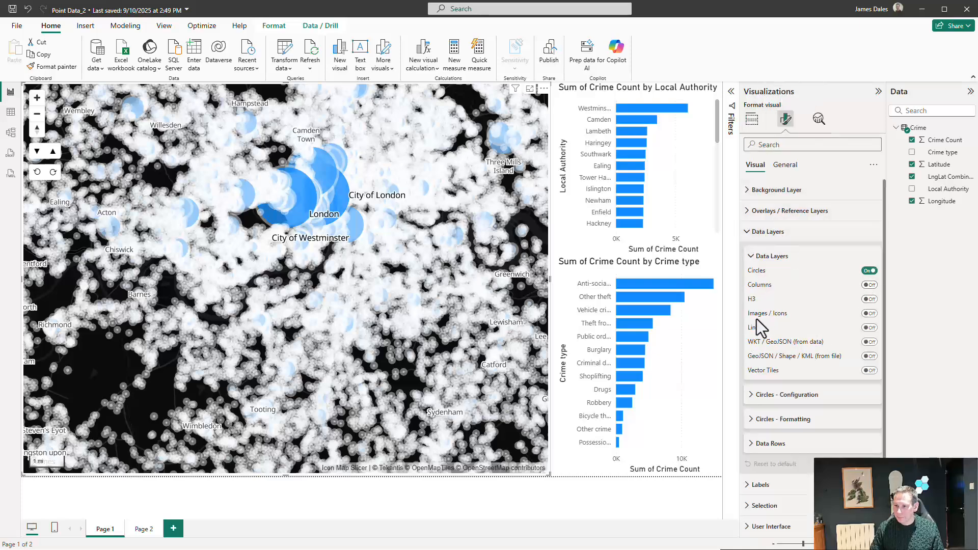
left_click(867, 286)
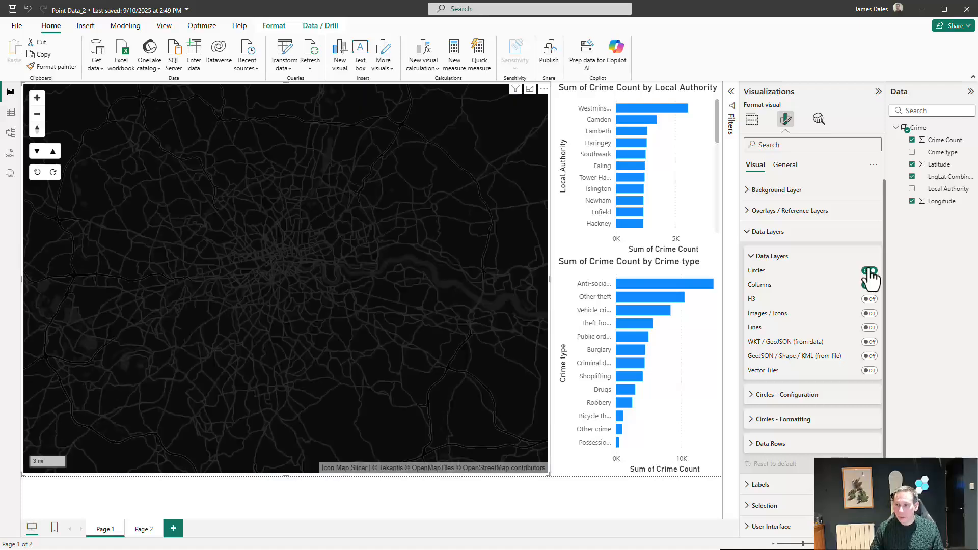
left_click(869, 271)
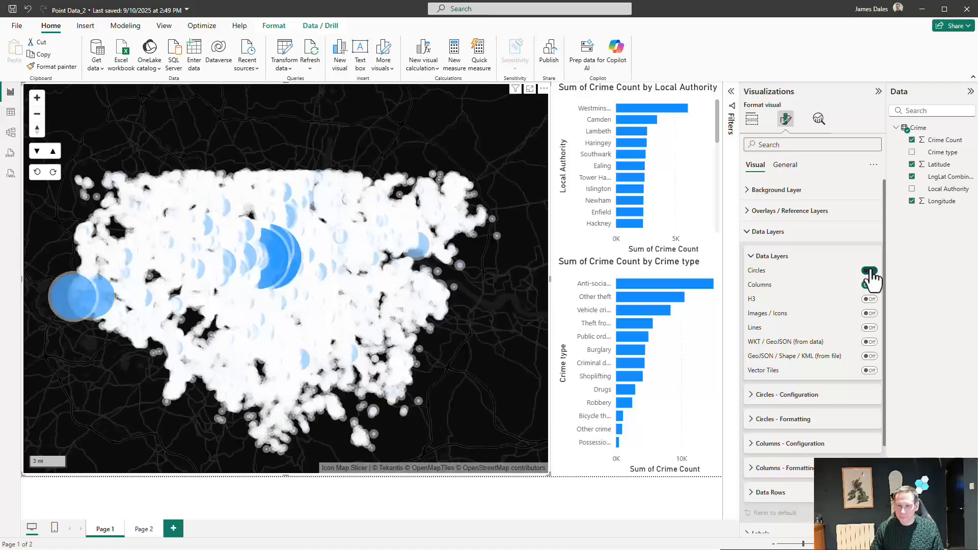
left_click(869, 271)
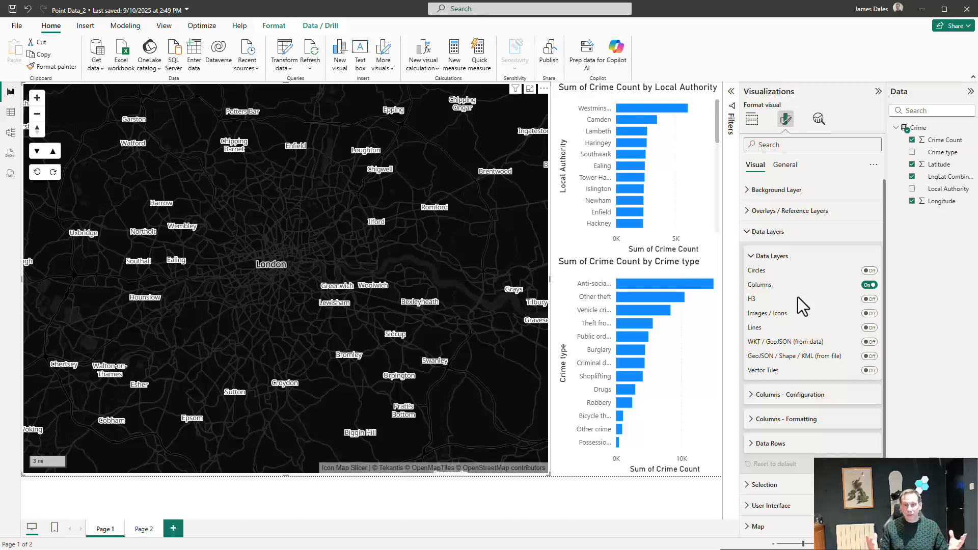
Review the map's field assignments and enable Show Data Configuration Summary in its diagnostic tools
left_click(752, 119)
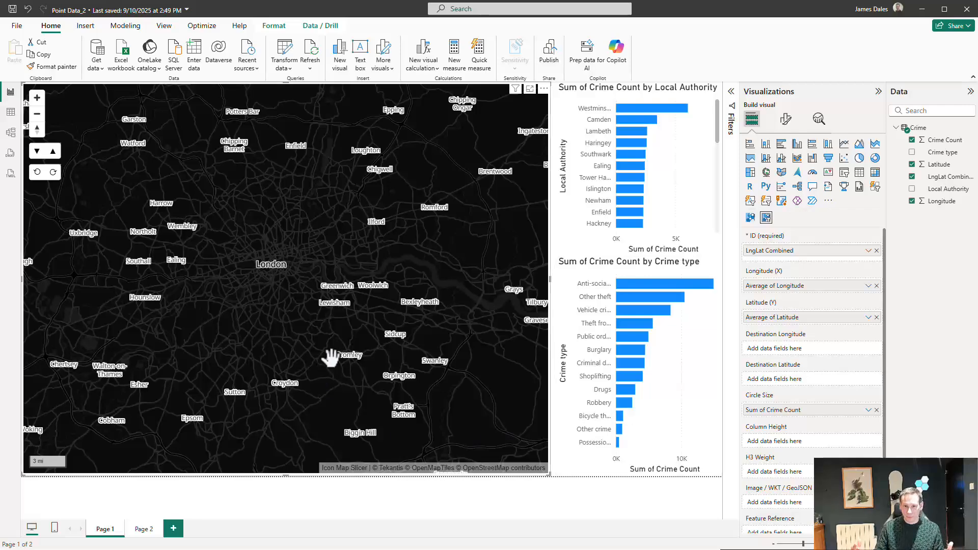
left_click(785, 121)
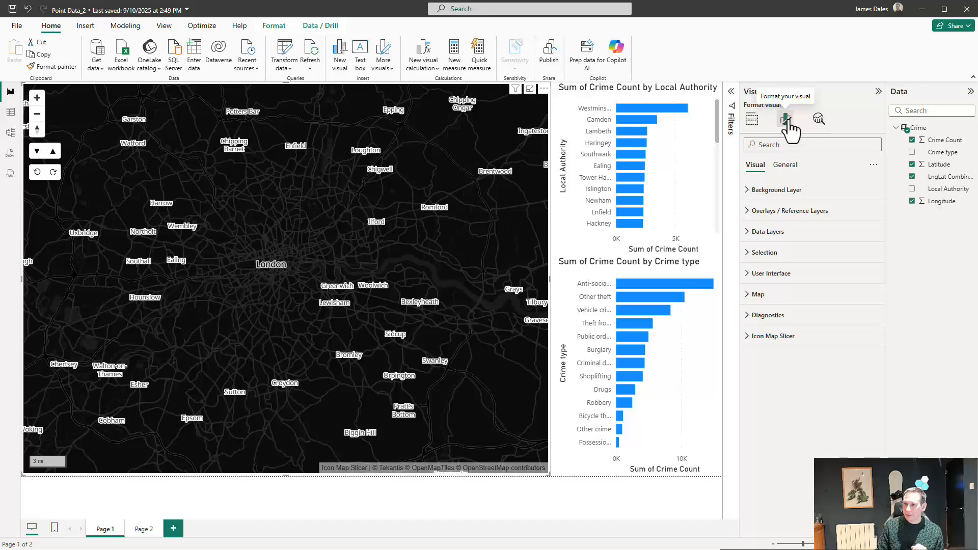
left_click(764, 315)
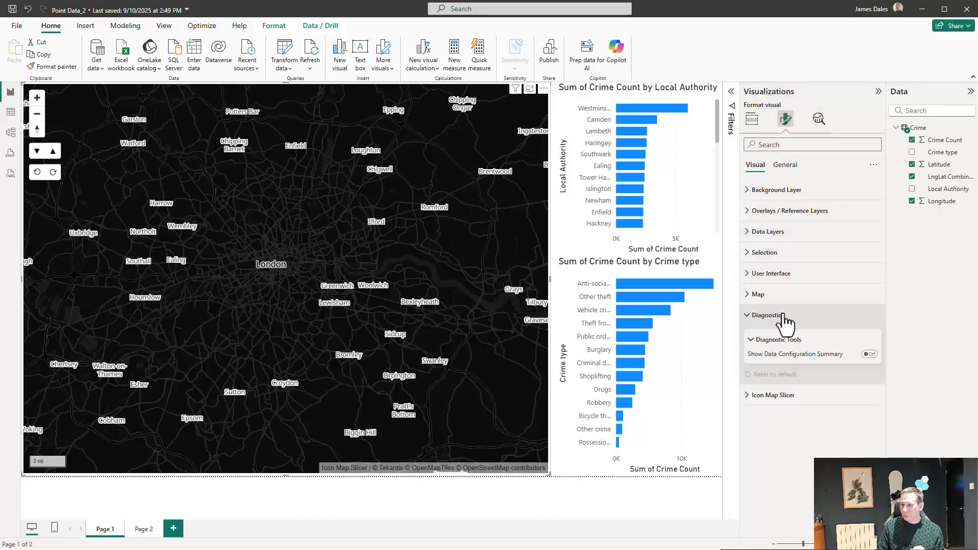
left_click(871, 356)
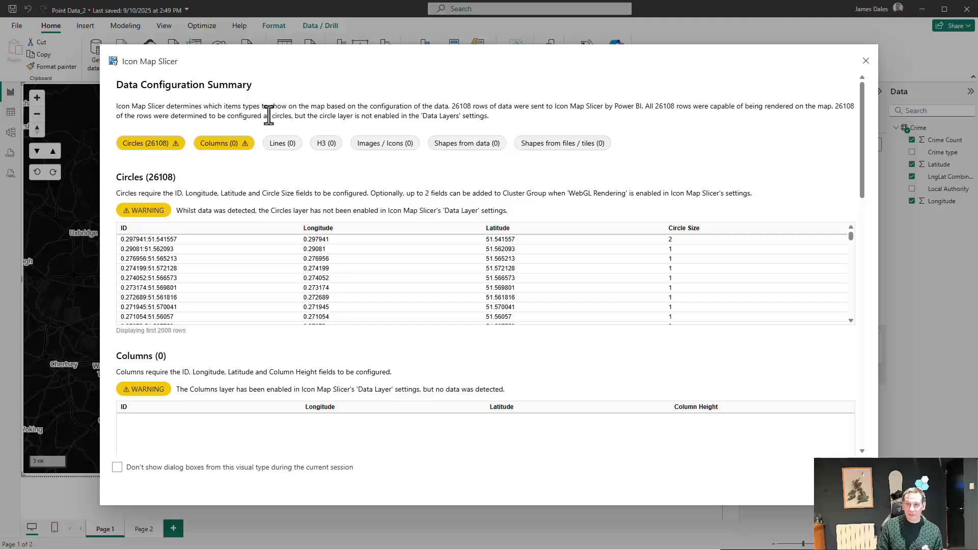
Examine the Circles and Columns sections of the Data Configuration Summary for their required fields and layer warnings
left_click_drag(296, 117, 486, 123)
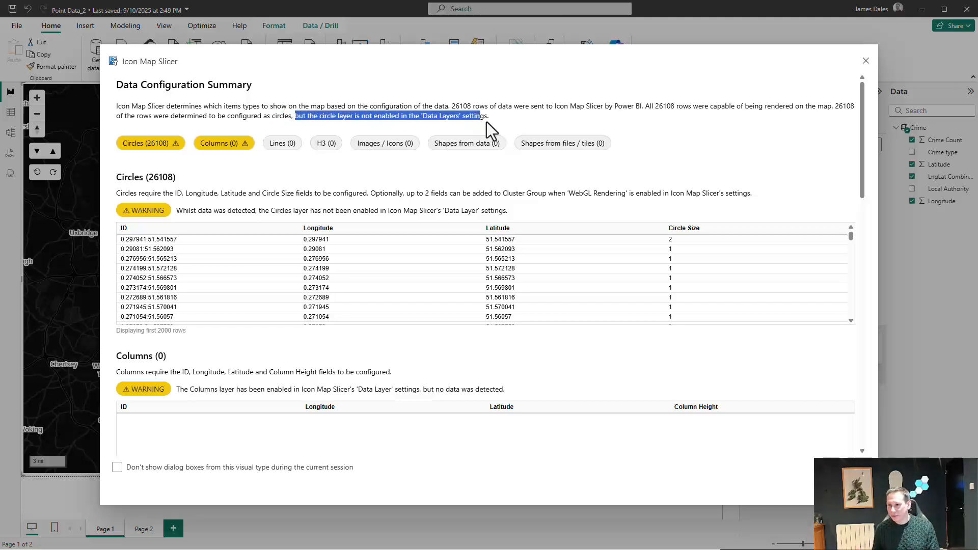
left_click(494, 115)
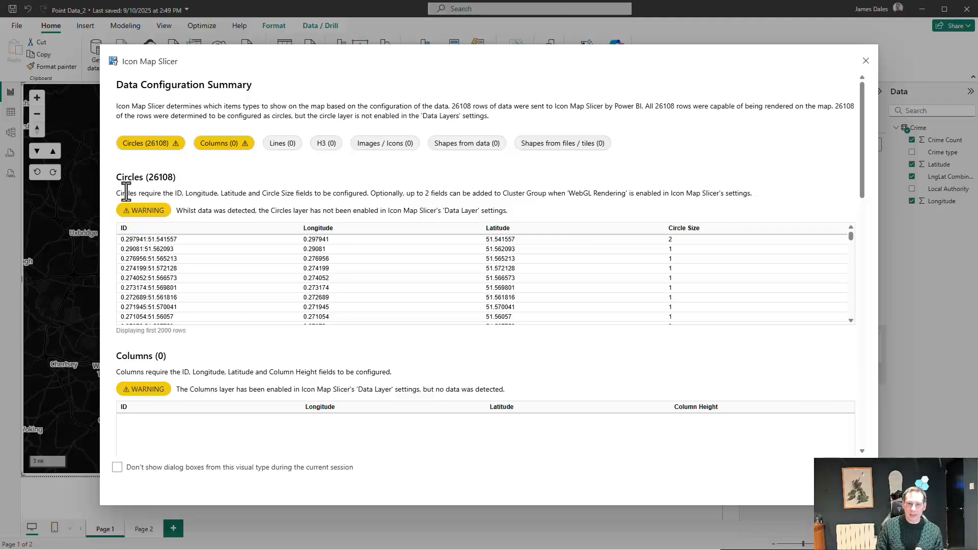
left_click_drag(121, 193, 683, 192)
left_click(646, 192)
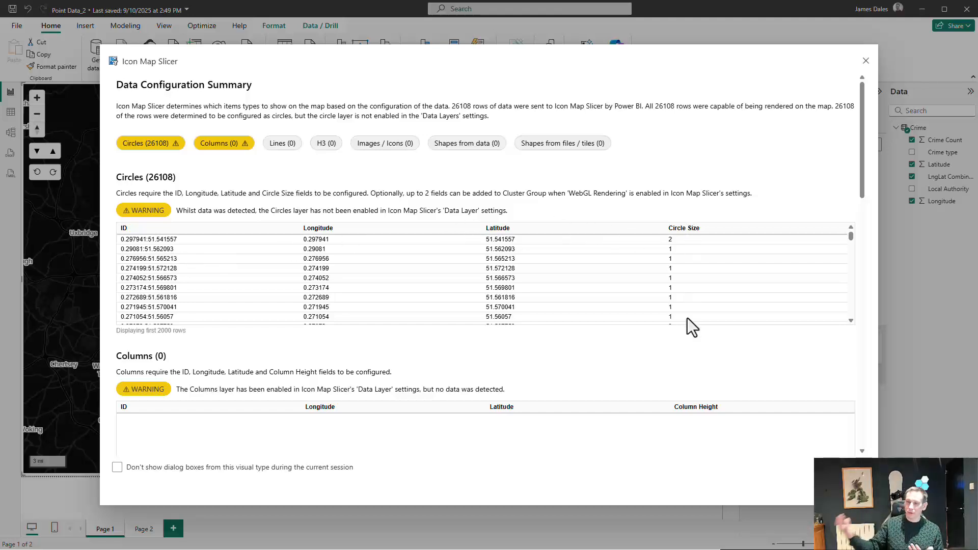
scroll(558, 291, "down", 3)
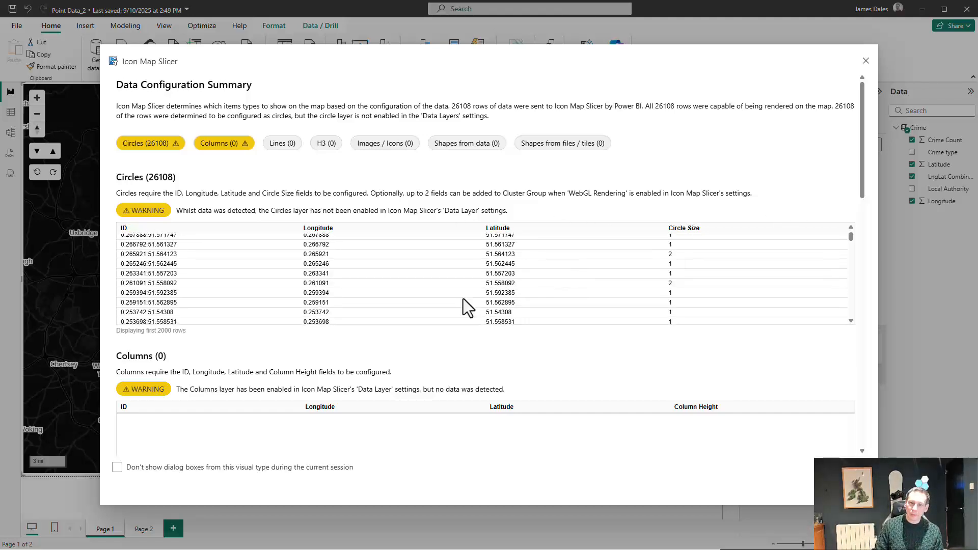
scroll(404, 343, "down", 3)
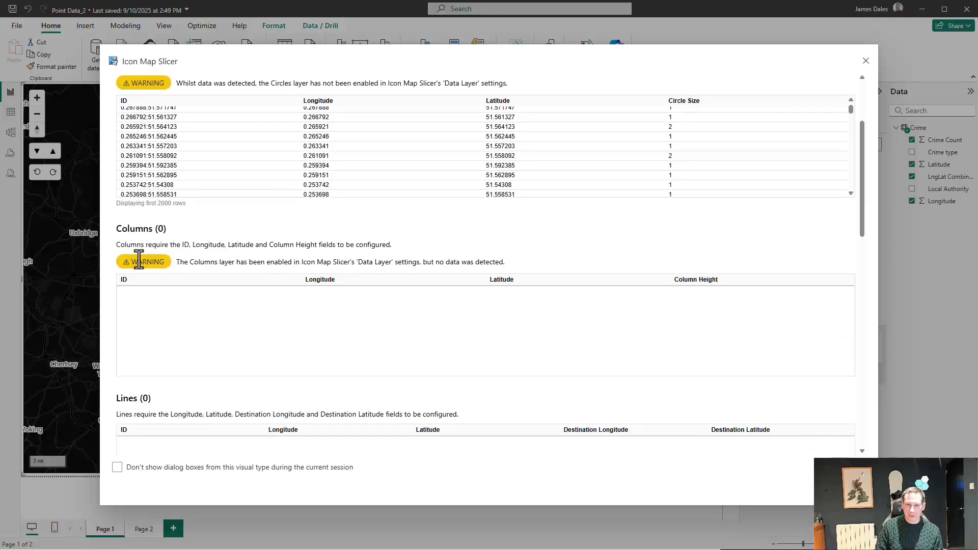
left_click_drag(175, 262, 342, 264)
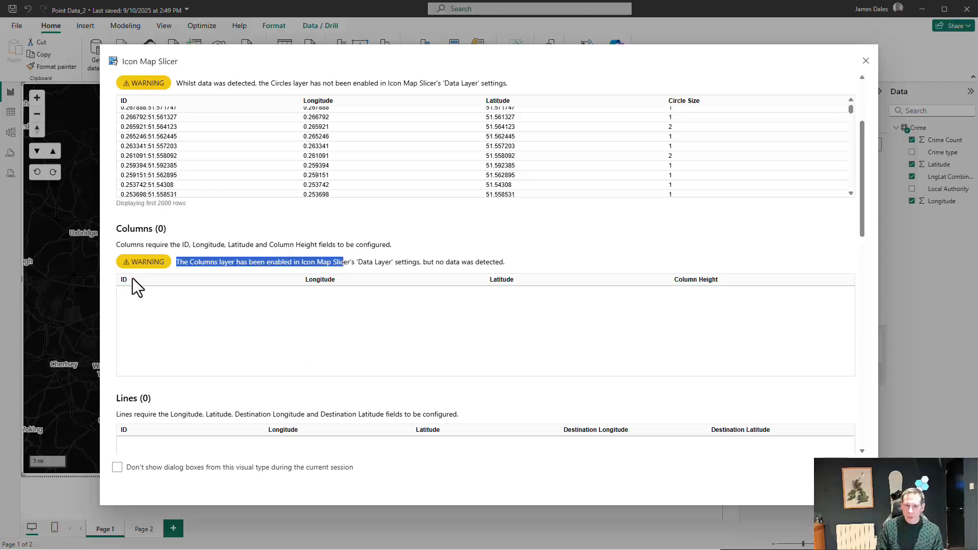
left_click_drag(132, 279, 117, 280)
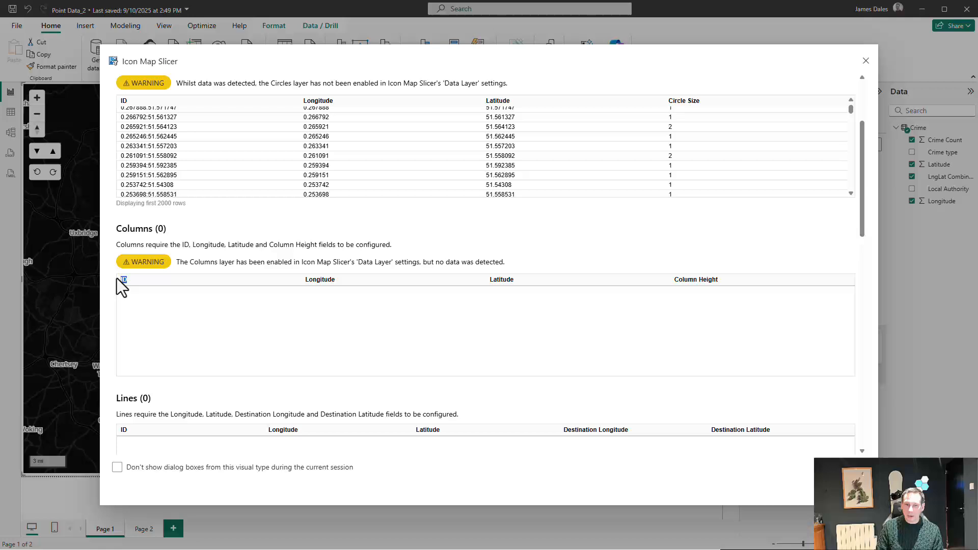
left_click(529, 286)
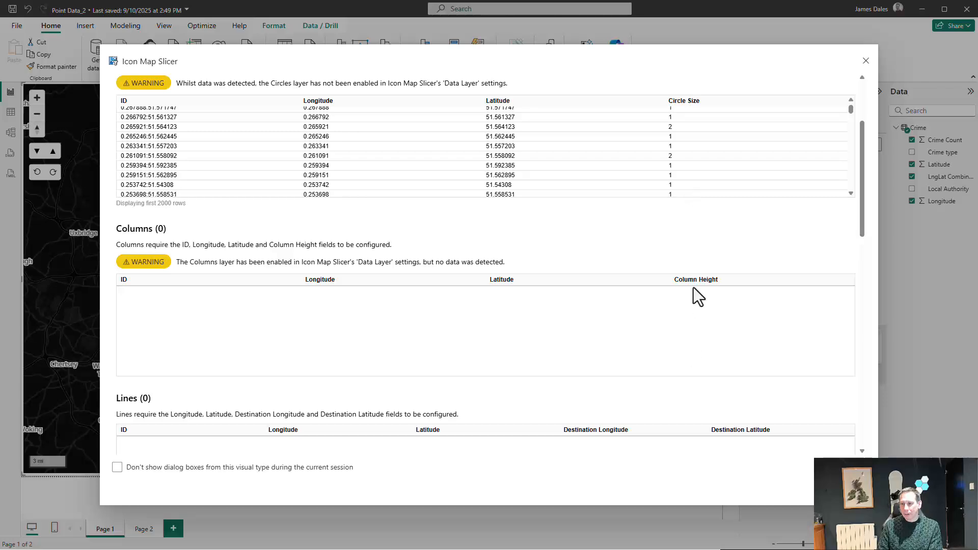
left_click(866, 61)
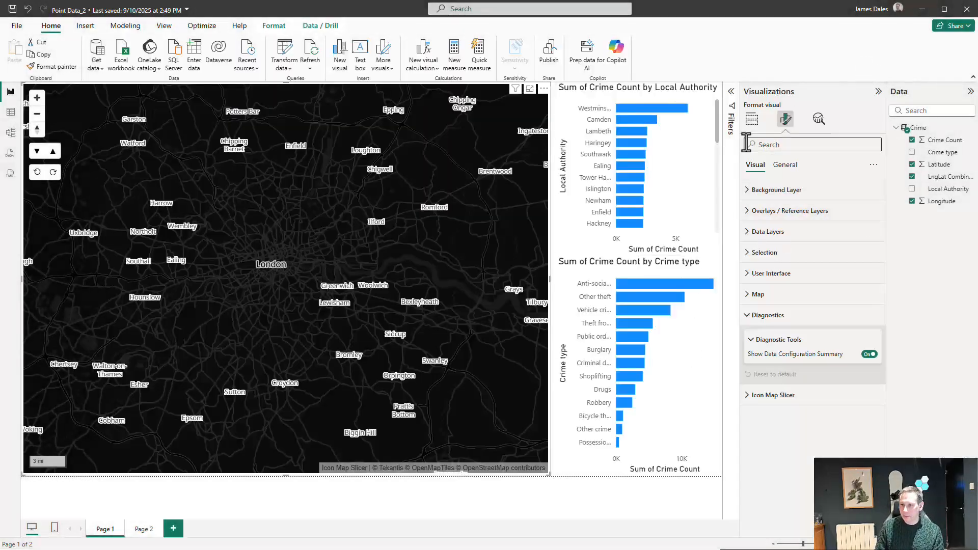
Move Sum of Crime Count from Circle Size to Column Height and tilt the map for a close 3D view of London
left_click(752, 120)
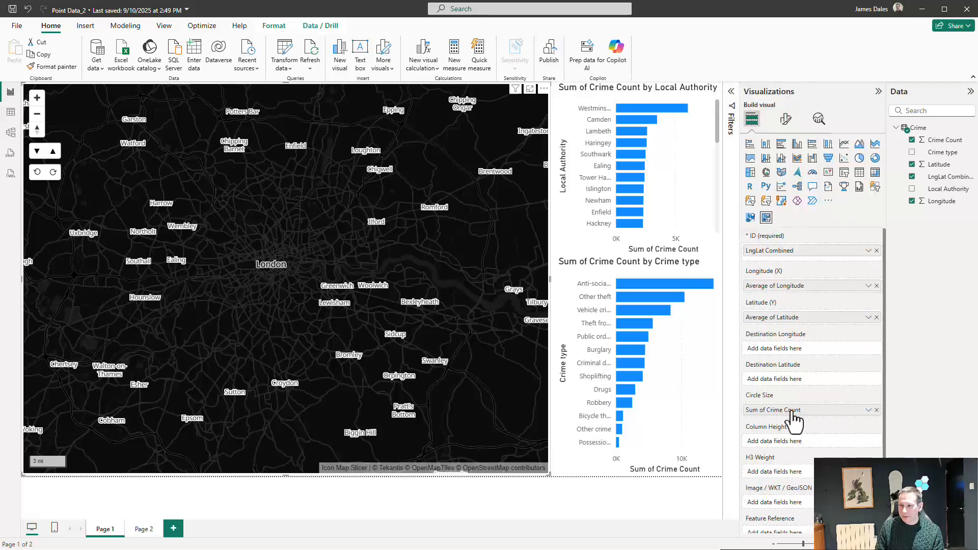
left_click_drag(801, 414, 801, 454)
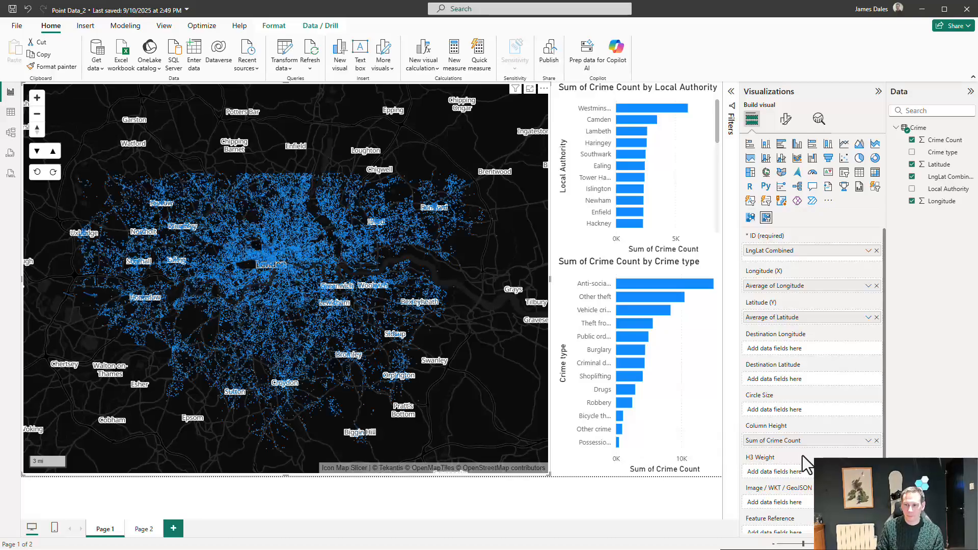
scroll(290, 279, "up", 5)
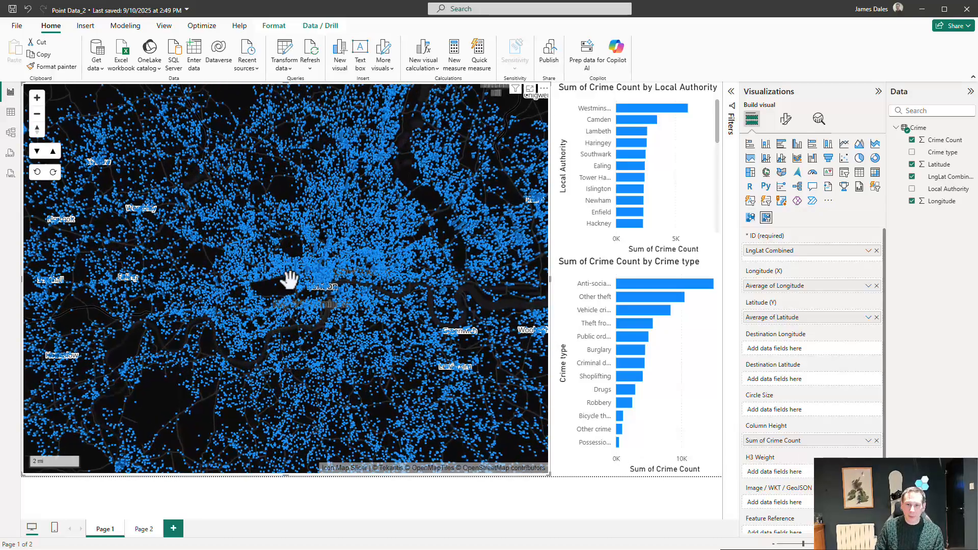
left_click_drag(389, 344, 367, 319)
Apply a gradient conditional color to the columns based on Average of Latitude, from lowest to highest value
left_click(785, 119)
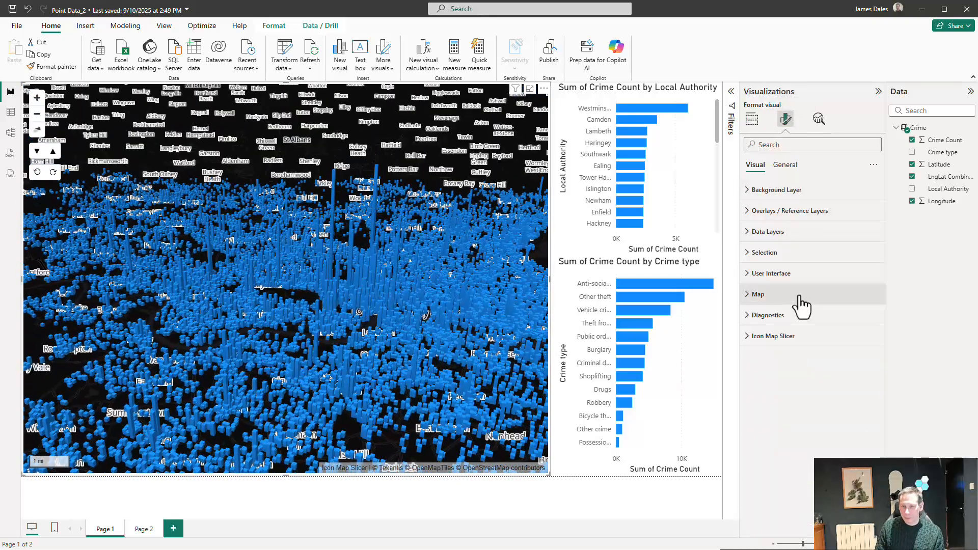
left_click(787, 234)
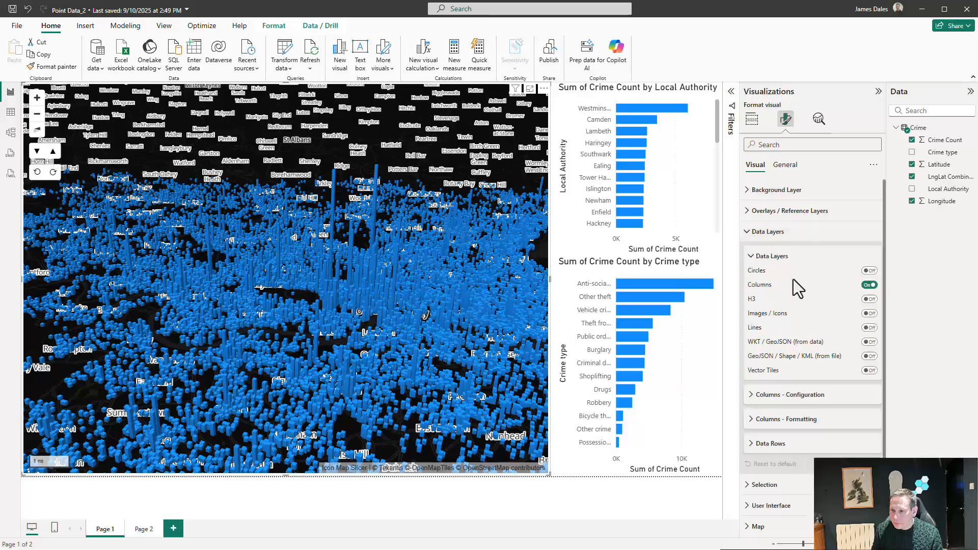
scroll(797, 326, "down", 2)
left_click(798, 374)
scroll(800, 382, "down", 2)
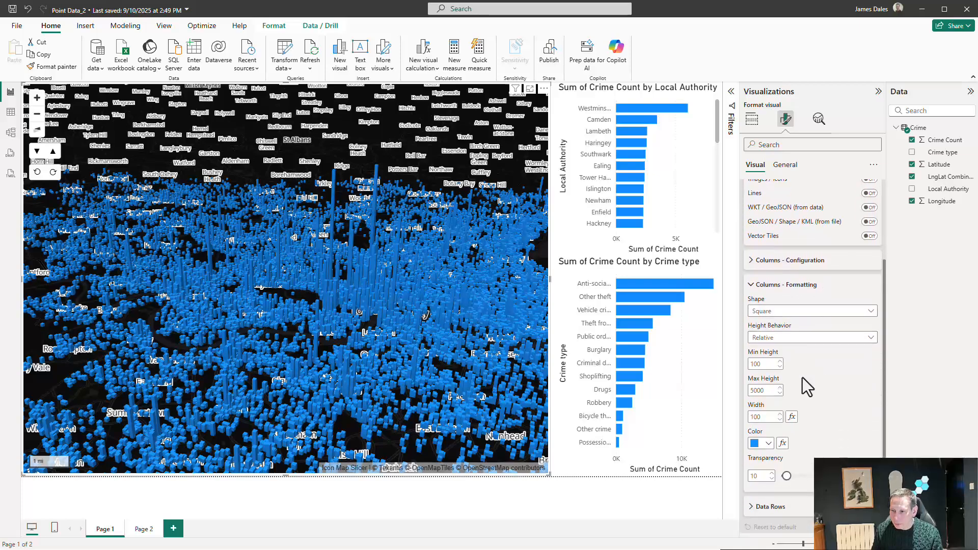
left_click(782, 443)
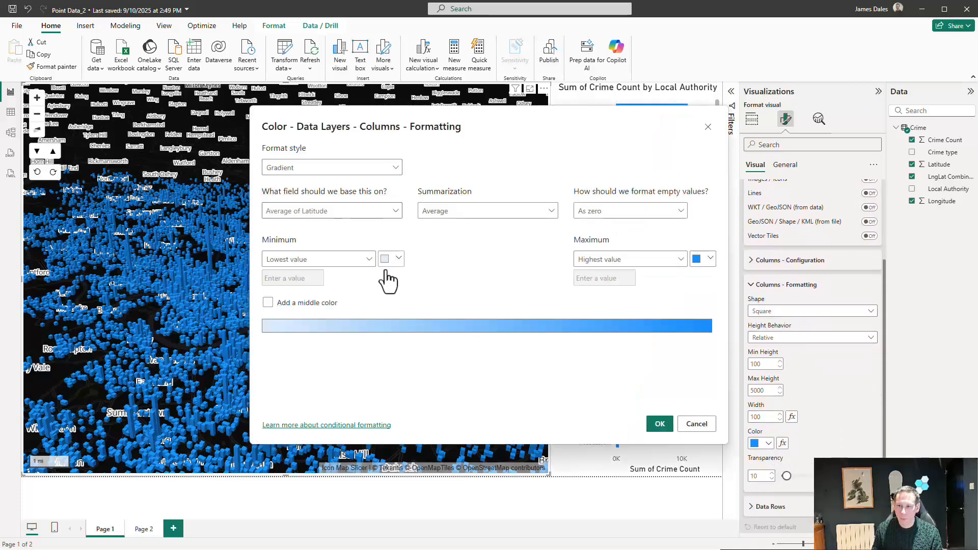
left_click(660, 425)
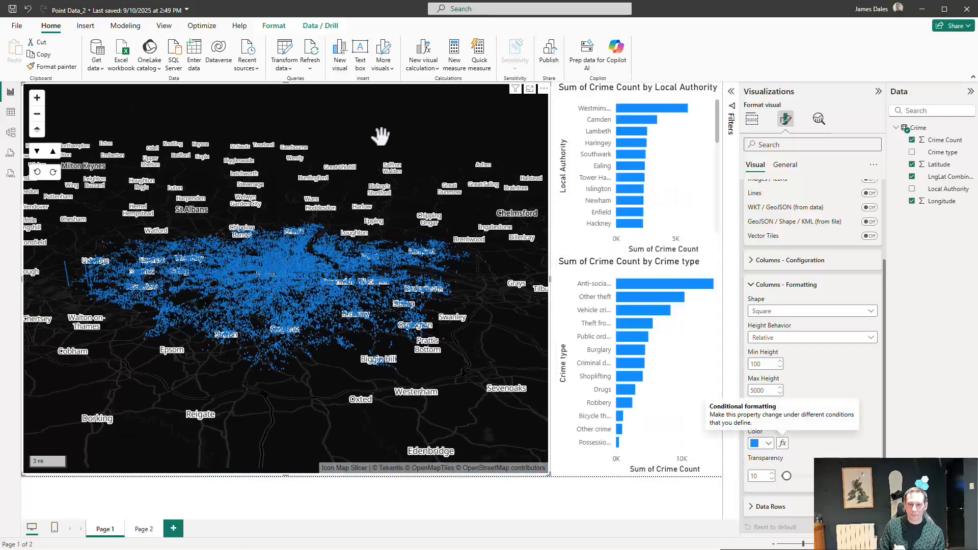
scroll(282, 284, "up", 5)
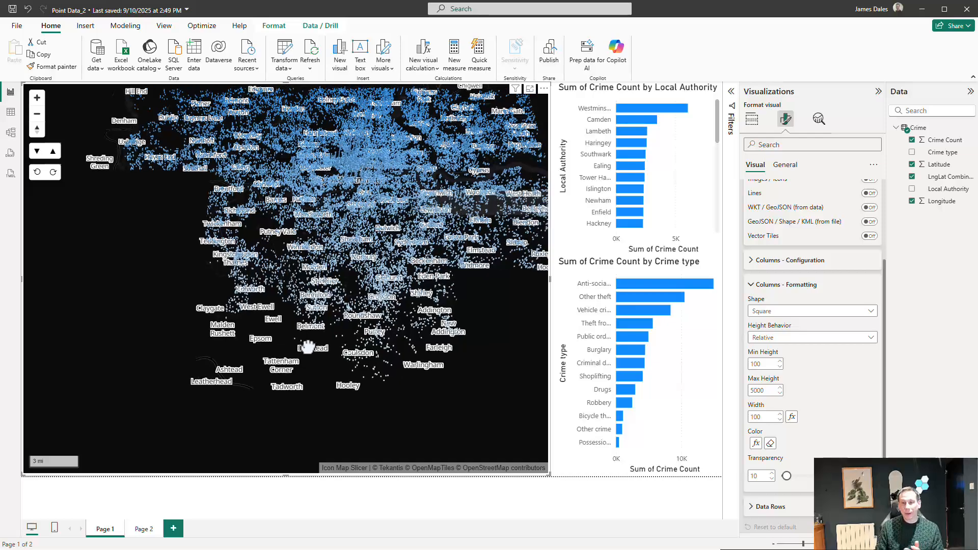
scroll(805, 234, "up", 3)
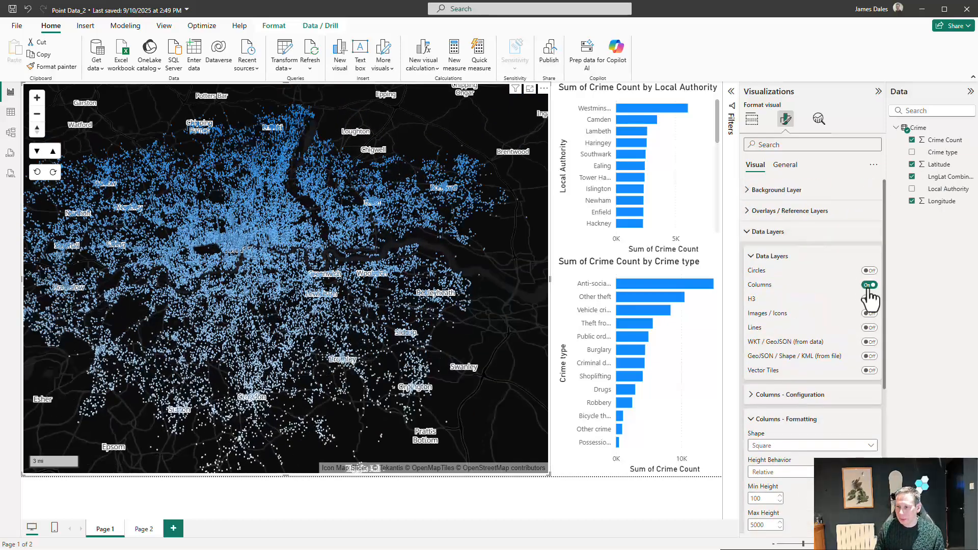
Turn off Map Labels in the map's overlays and inspect the colored columns across London
left_click(829, 211)
left_click(869, 235)
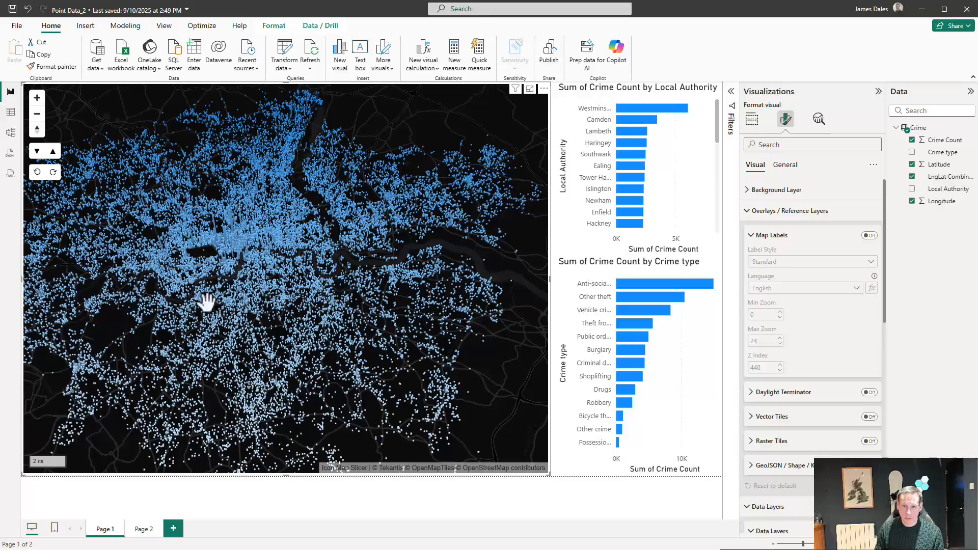
scroll(313, 334, "up", 3)
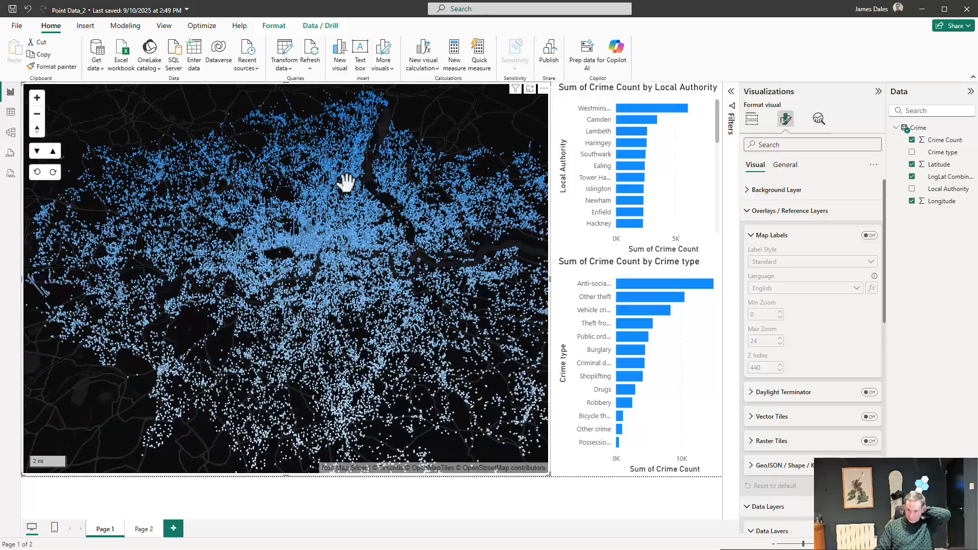
left_click_drag(271, 307, 377, 318)
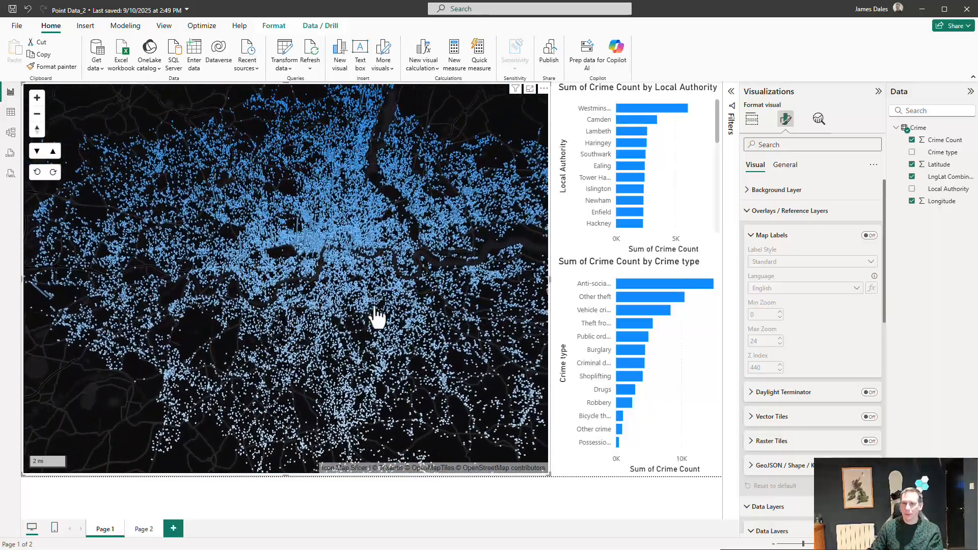
left_click(781, 212)
Try assigning Crime Count to Circle Size alongside Column Height, and remove it from Circle Size again
left_click(752, 120)
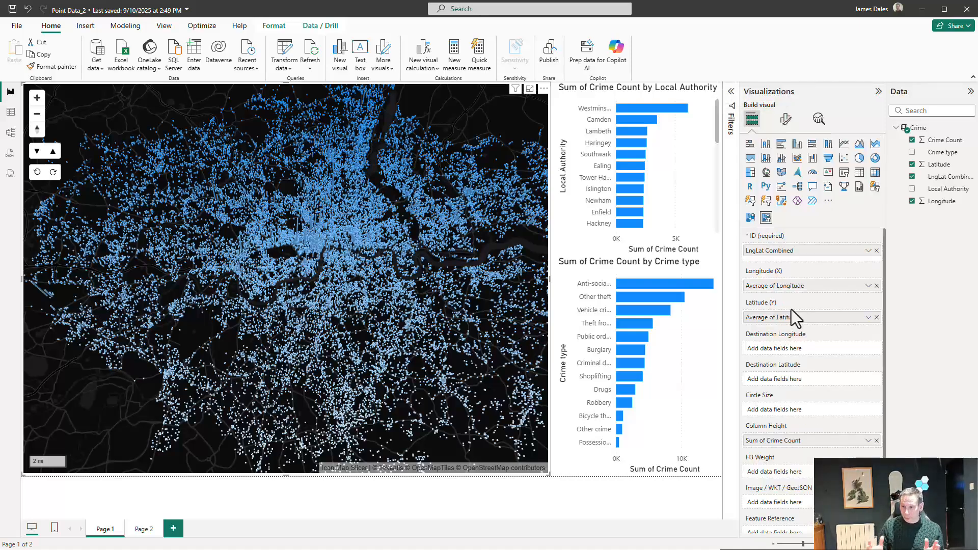
scroll(792, 326, "down", 2)
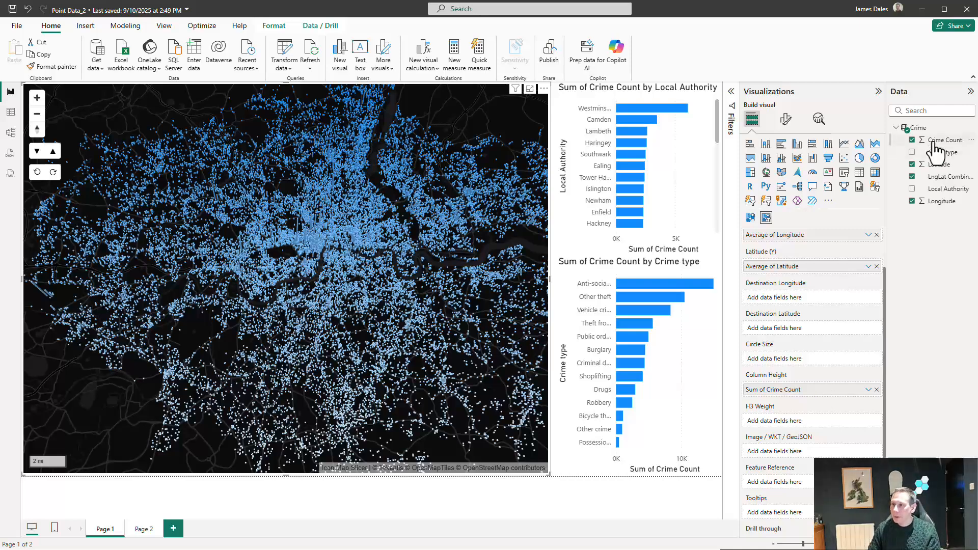
left_click_drag(930, 142, 812, 359)
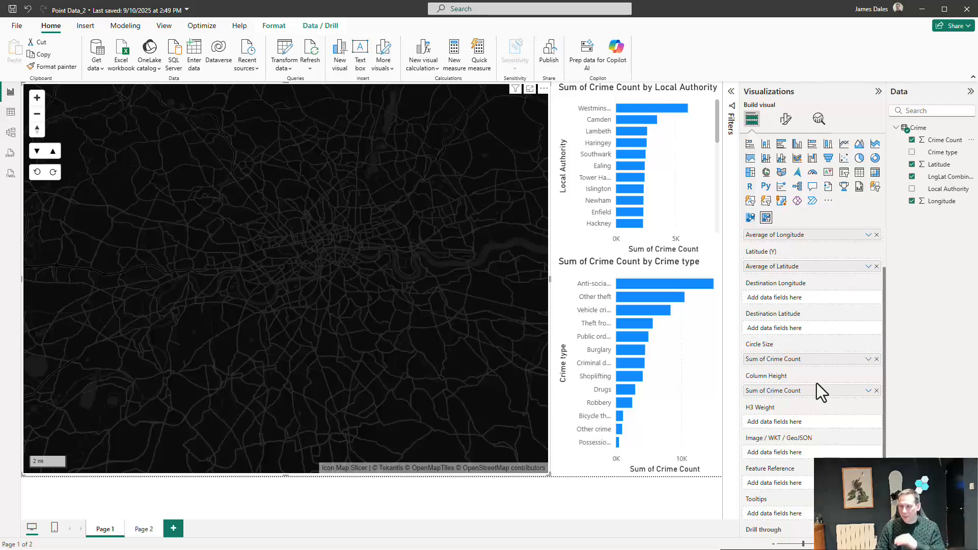
left_click(876, 359)
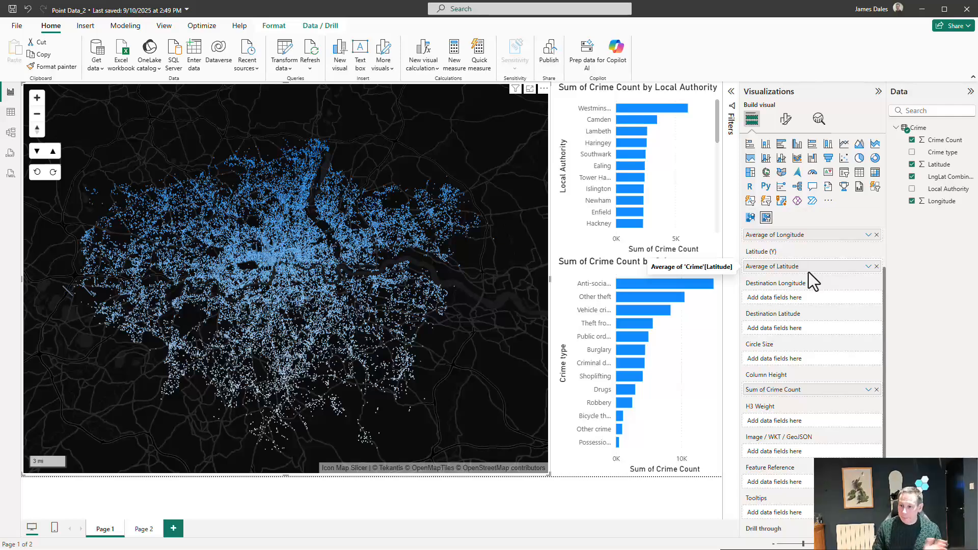
Move Sum of Crime Count from Column Height to H3 Weight and replace the Columns data layer with H3
left_click_drag(797, 391, 808, 427)
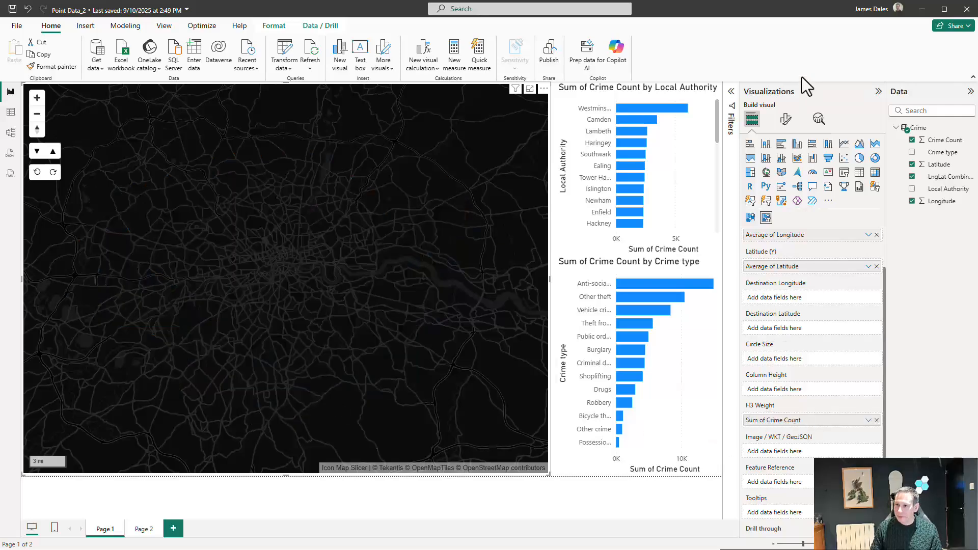
left_click(786, 120)
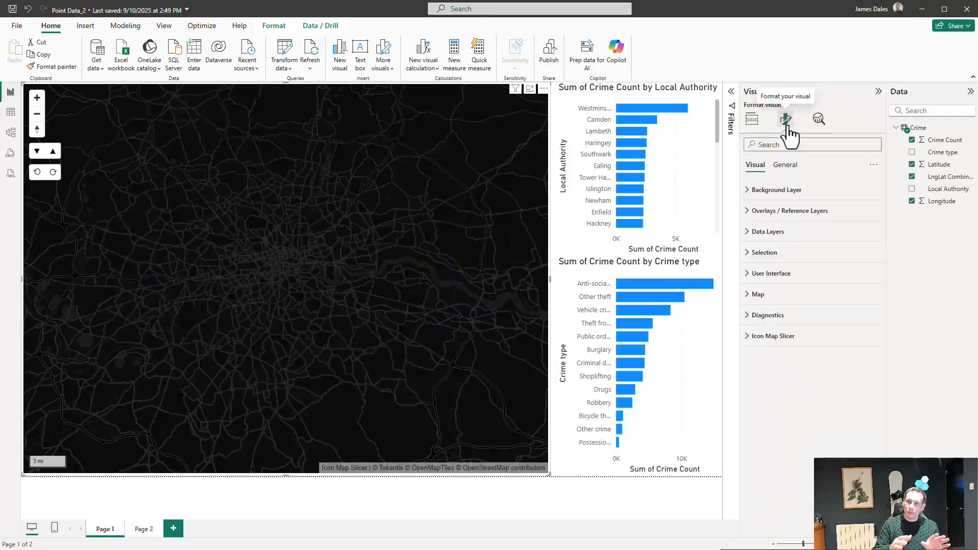
left_click(792, 234)
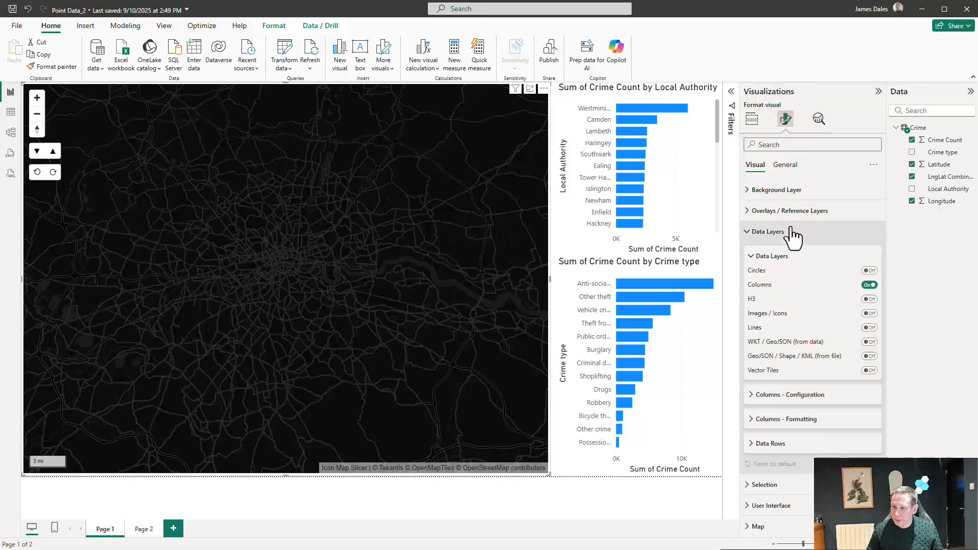
left_click(870, 285)
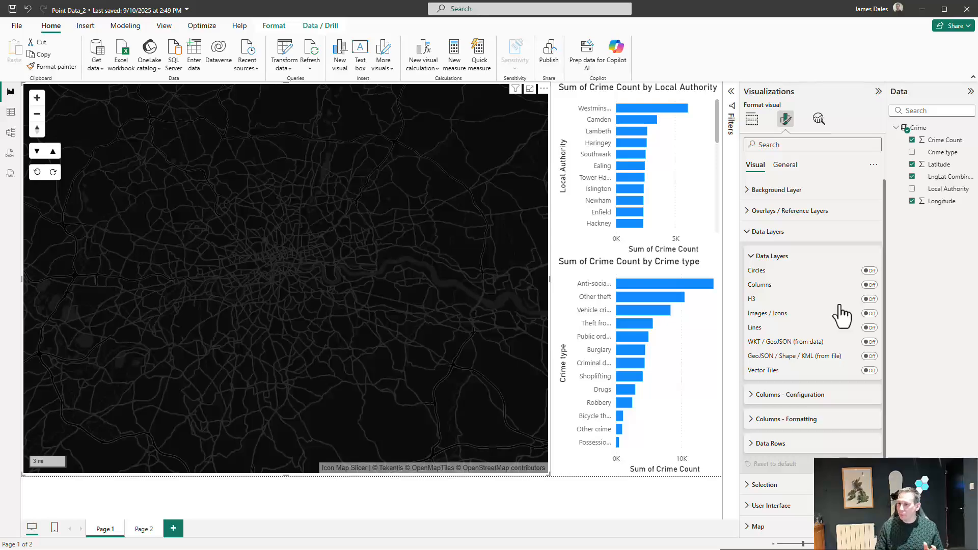
left_click(869, 299)
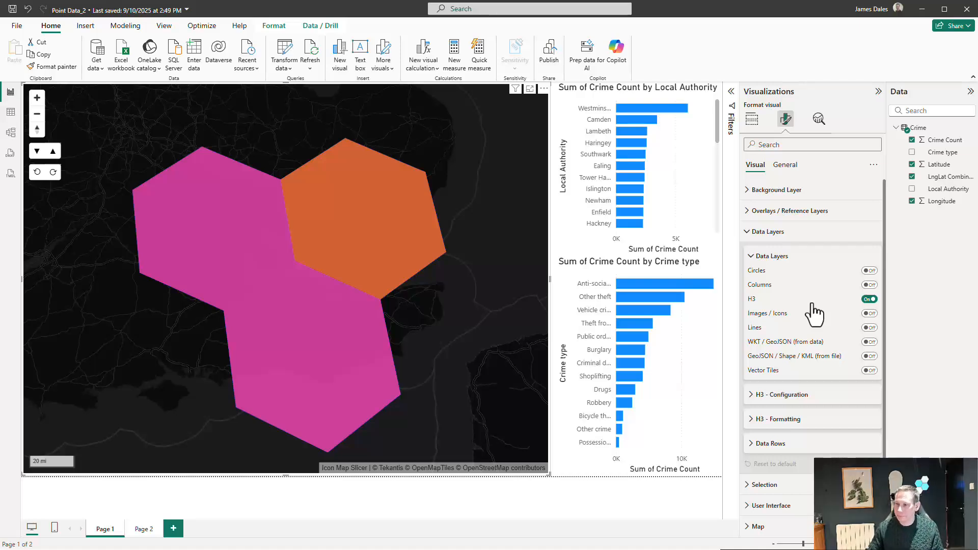
Set the H3 layer's fixed Resolution to 8 in its configuration
left_click(777, 397)
scroll(795, 377, "down", 3)
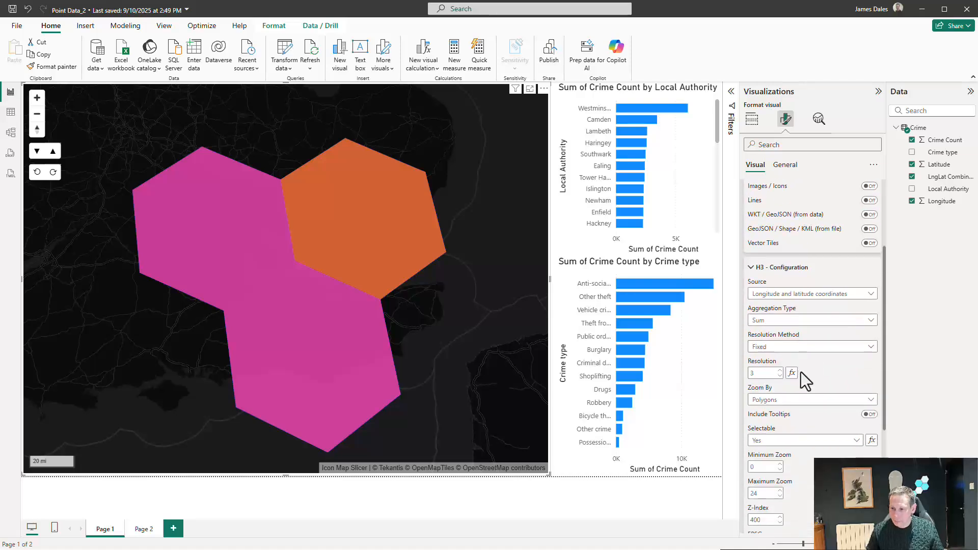
double_click(755, 373)
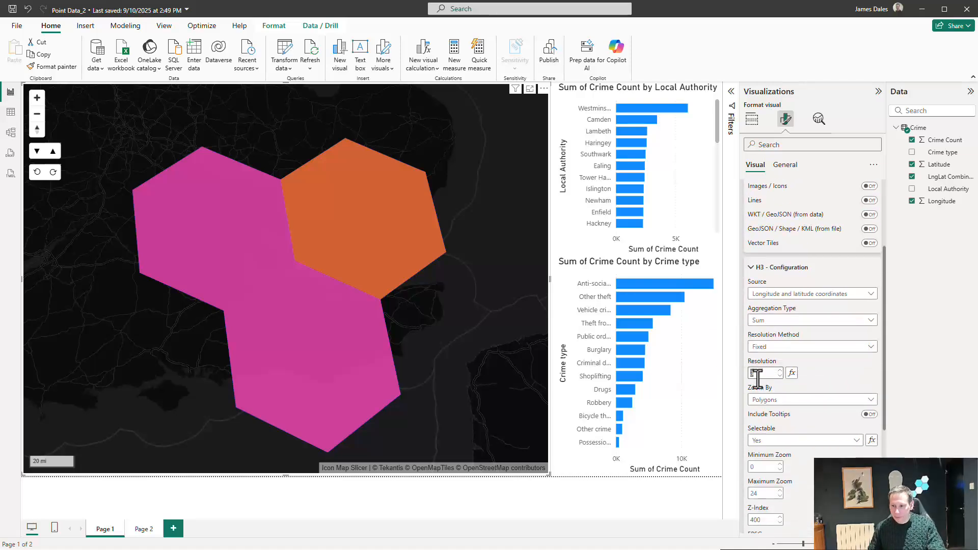
type("8")
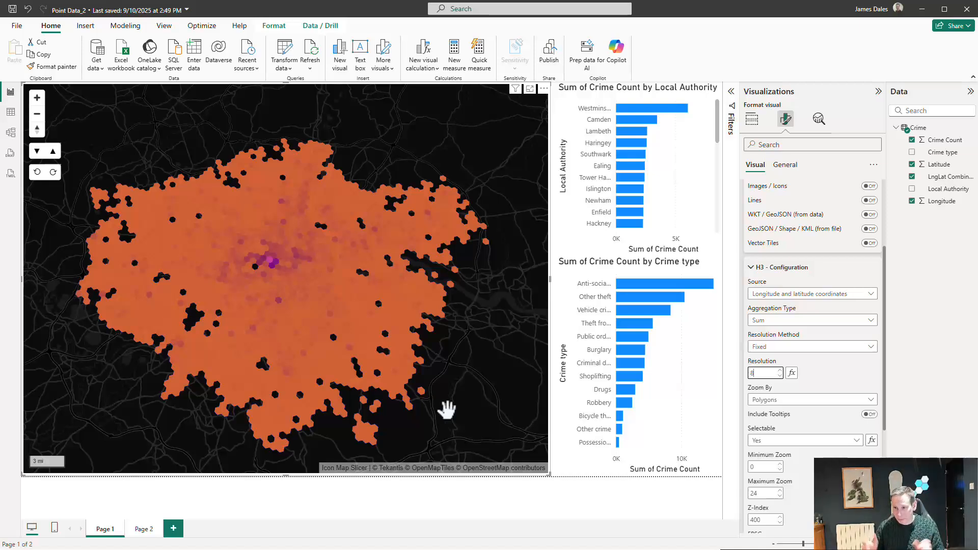
scroll(815, 377, "down", 5)
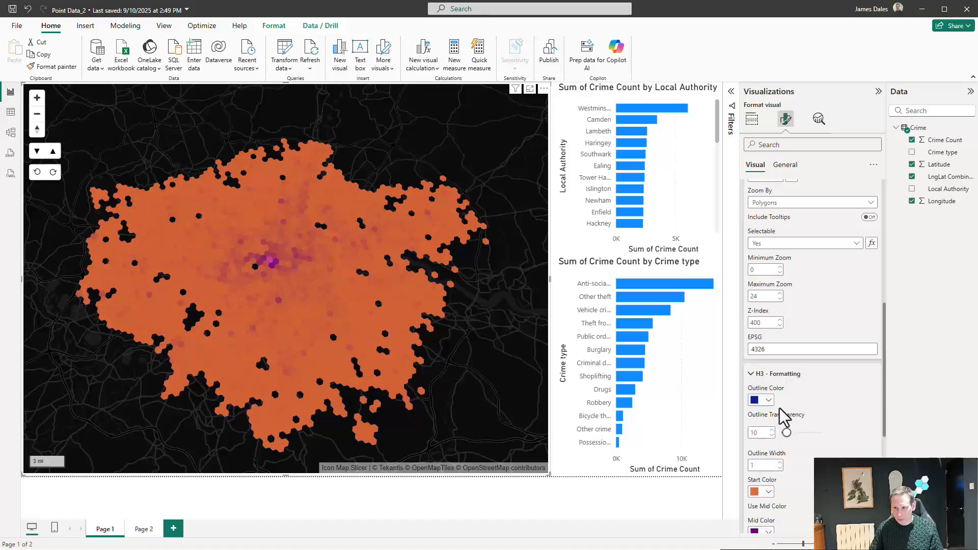
Set the H3 layer's Start Color to light blue
scroll(784, 416, "down", 3)
left_click(767, 378)
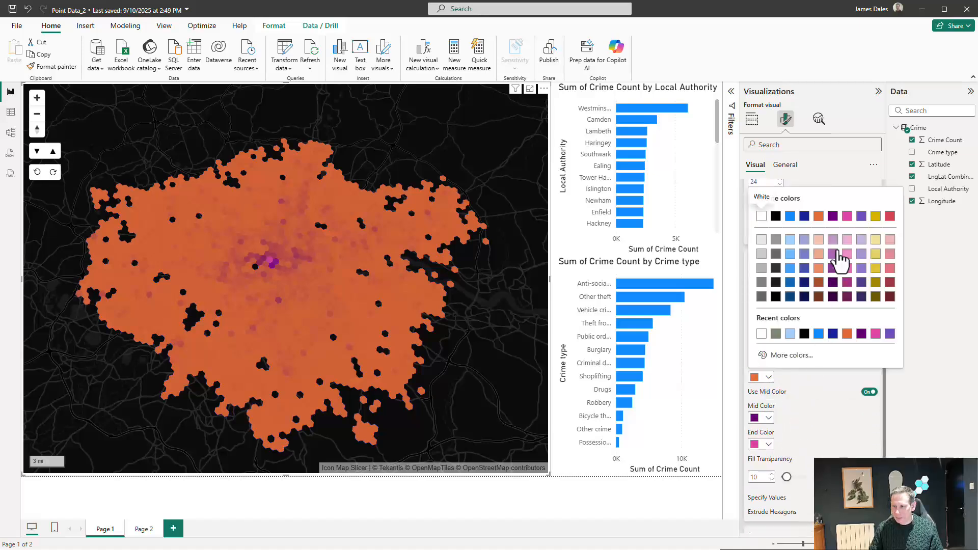
left_click(790, 240)
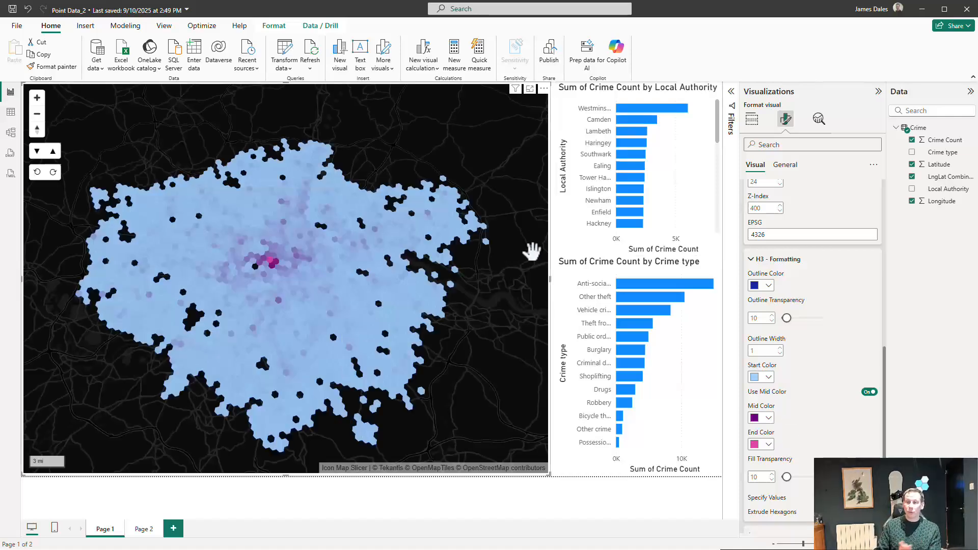
Filter the H3 map by individual crime types from the crime type chart, including Public order, and clear the selection
left_click(640, 295)
left_click(631, 340)
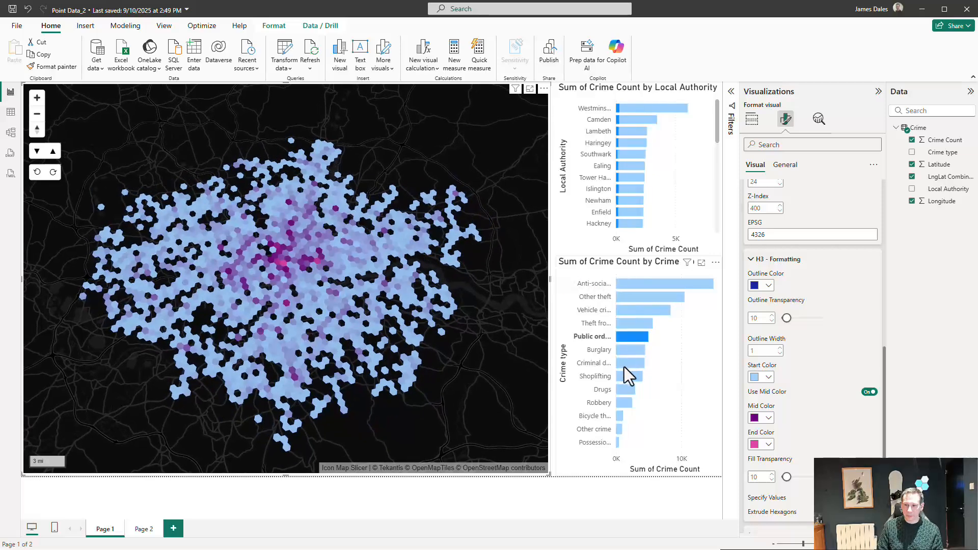
left_click(625, 365)
left_click(625, 366)
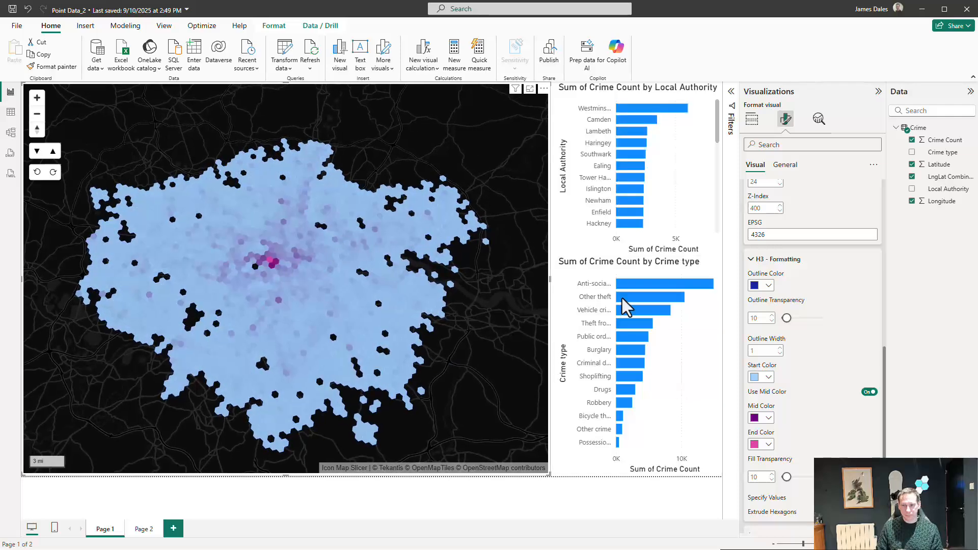
left_click(752, 123)
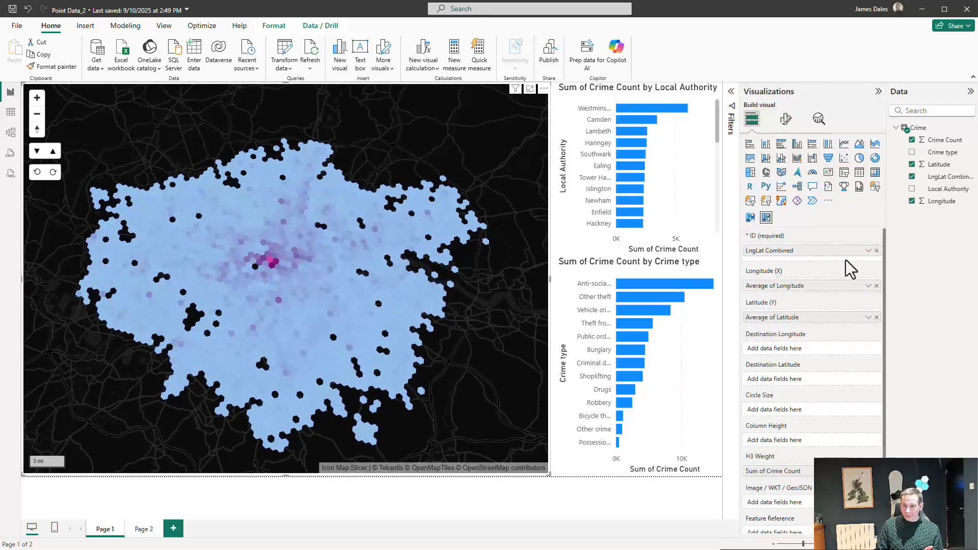
scroll(821, 349, "down", 2)
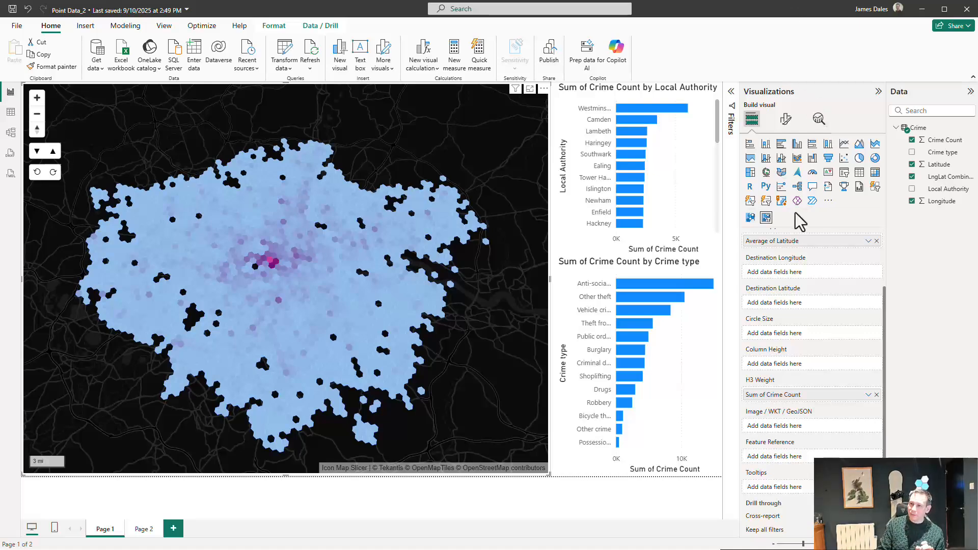
scroll(825, 260, "up", 2)
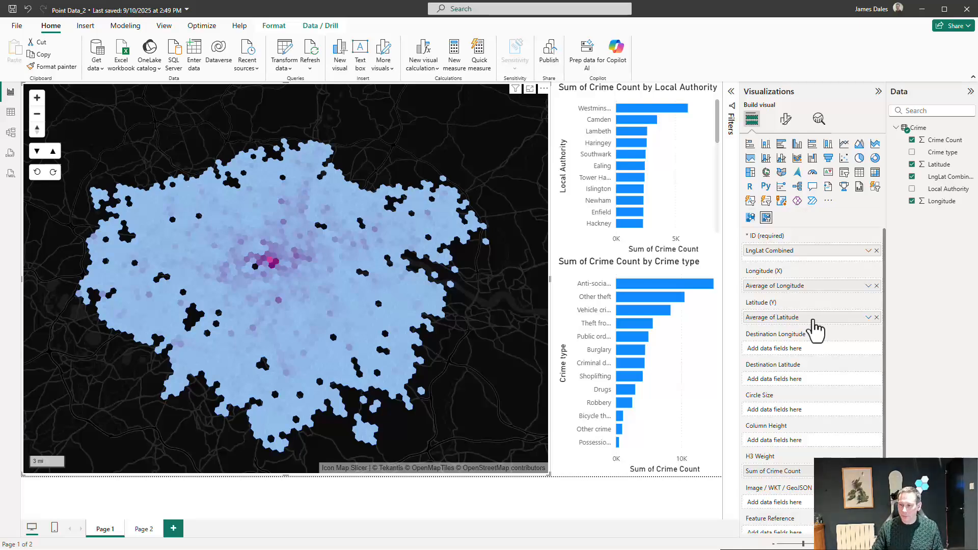
left_click(786, 118)
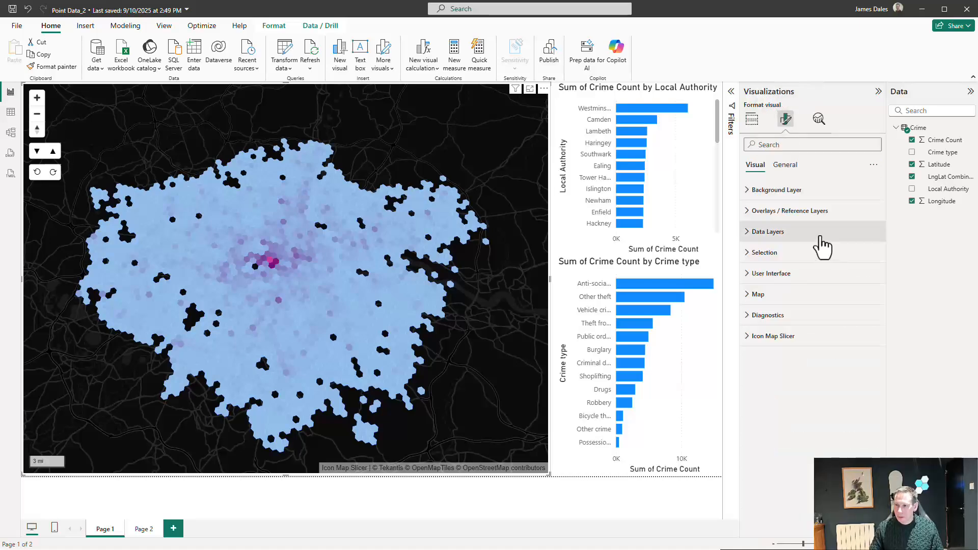
left_click(821, 247)
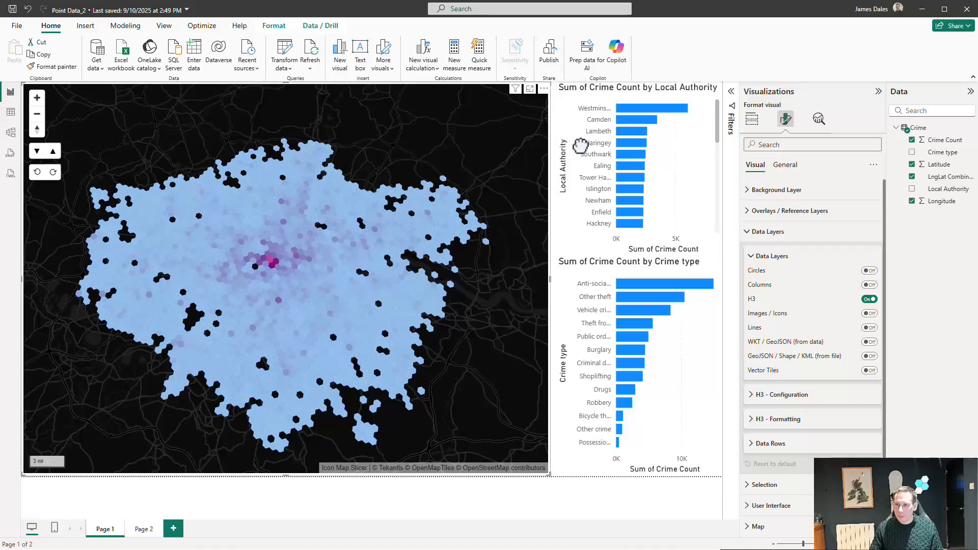
Replace LngLat Combined with Local Authority as the map's ID and remove Sum of Crime Count from H3 Weight
left_click(753, 122)
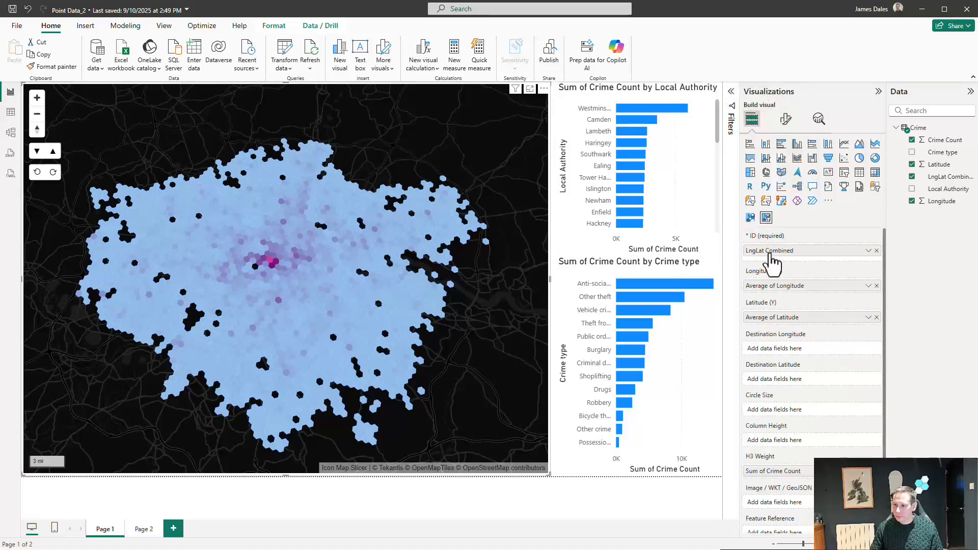
left_click_drag(942, 189, 872, 266)
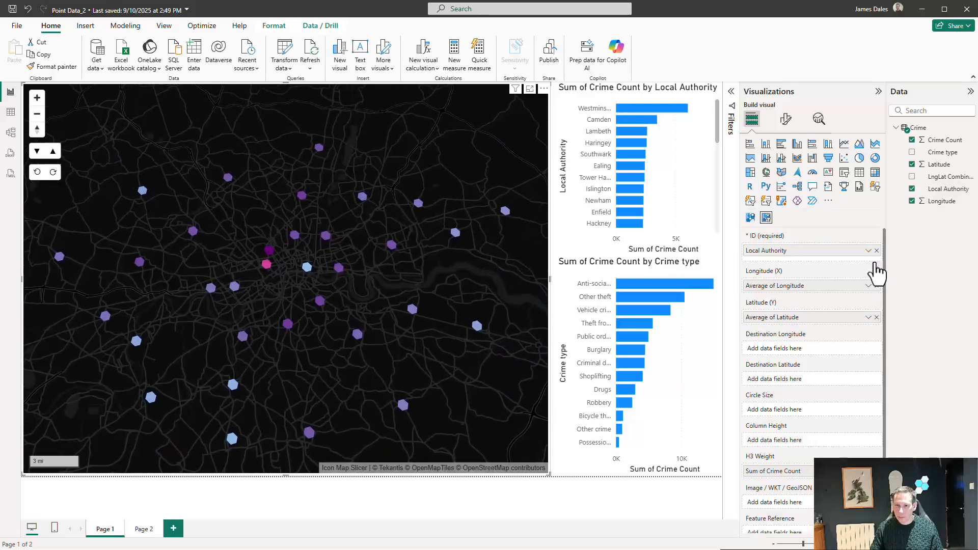
scroll(797, 357, "down", 2)
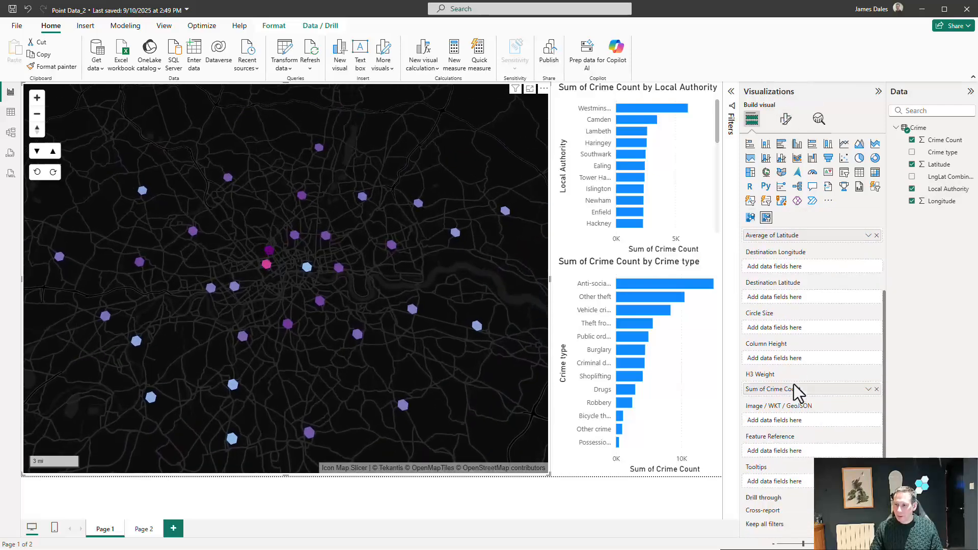
left_click(877, 382)
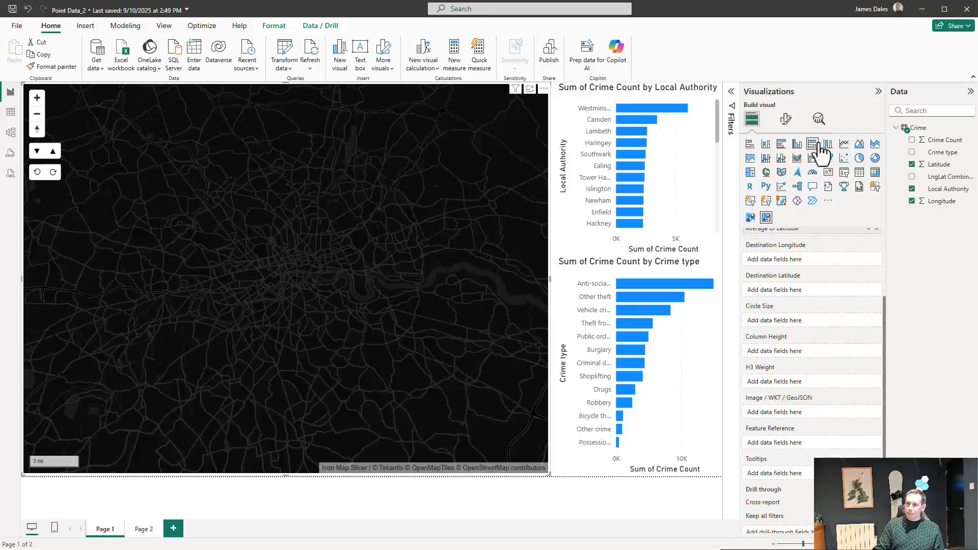
Enable the Images / Icons data layer and turn off the H3 data layer
left_click(785, 119)
left_click(769, 232)
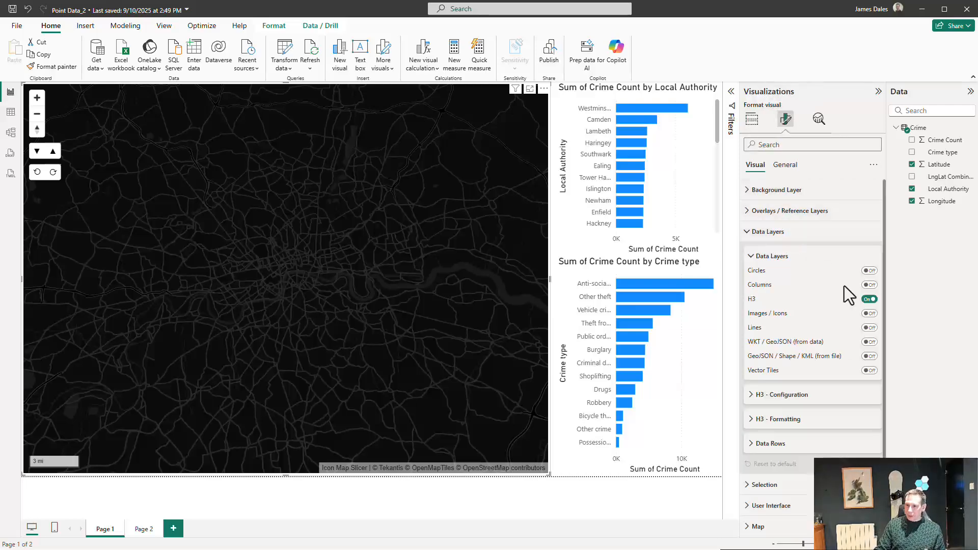
left_click(869, 314)
left_click(869, 299)
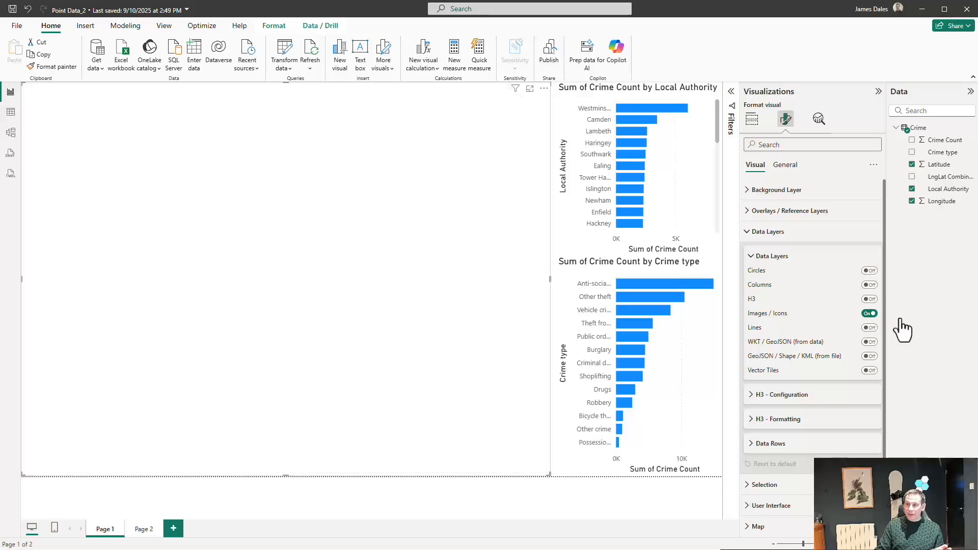
Try Custom URL as the Image Source in the Images layer's configuration
left_click(754, 120)
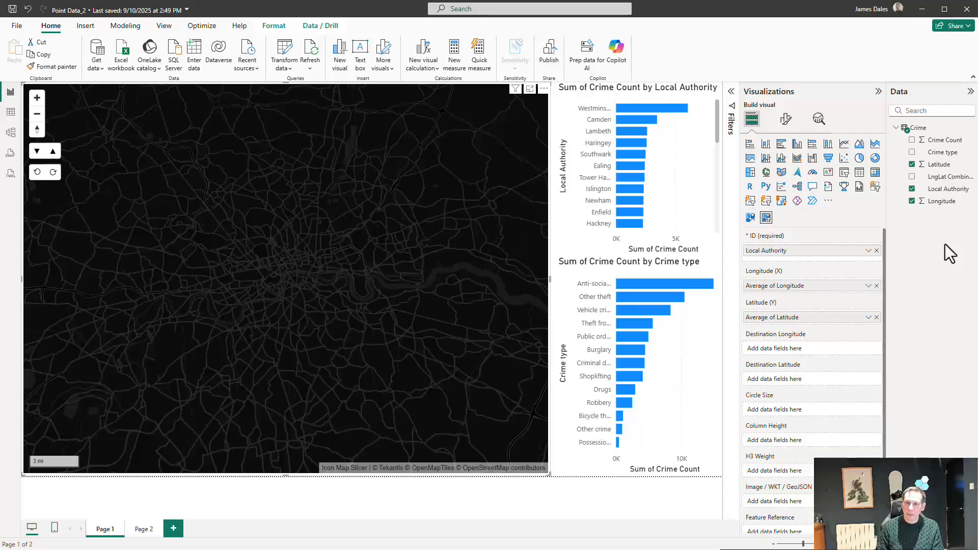
left_click(786, 122)
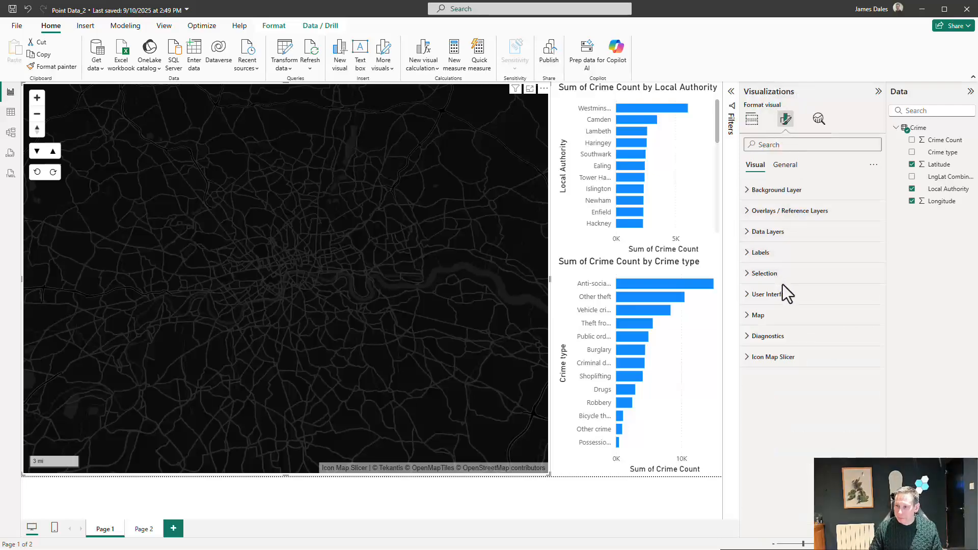
left_click(792, 233)
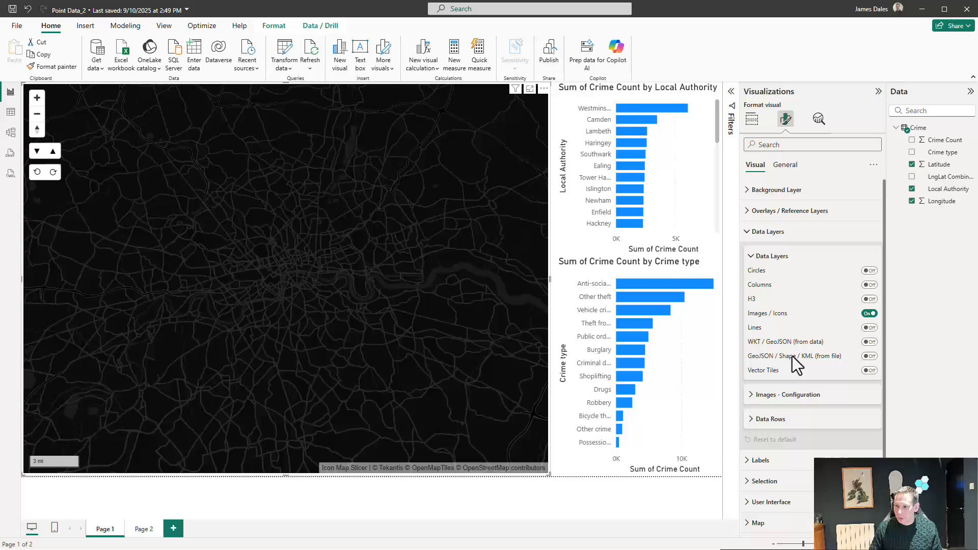
left_click(796, 395)
scroll(801, 322, "down", 3)
left_click(805, 257)
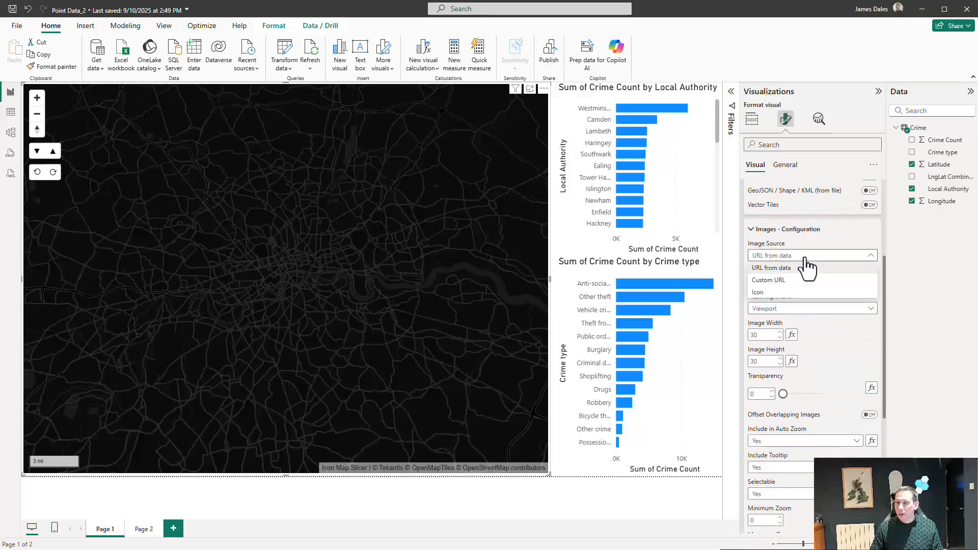
key("Escape")
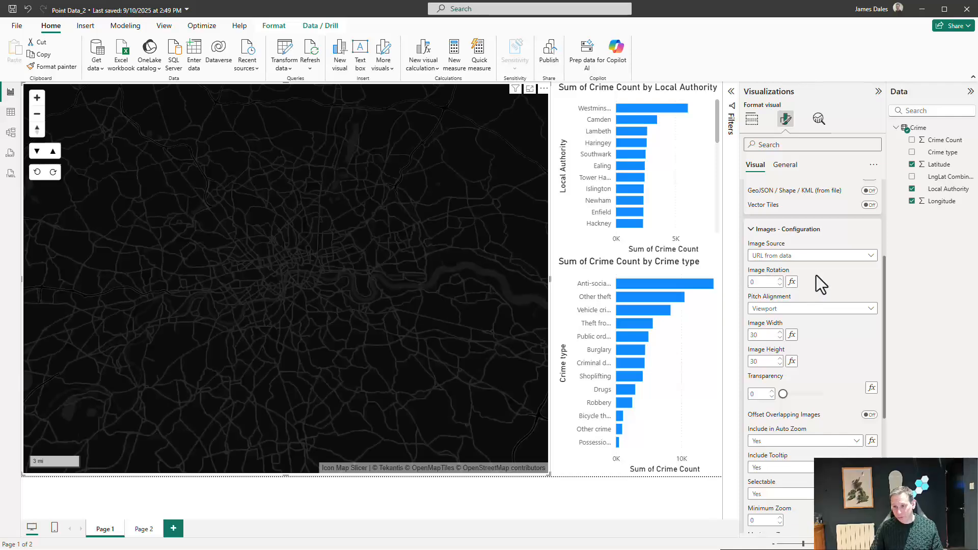
key("Down")
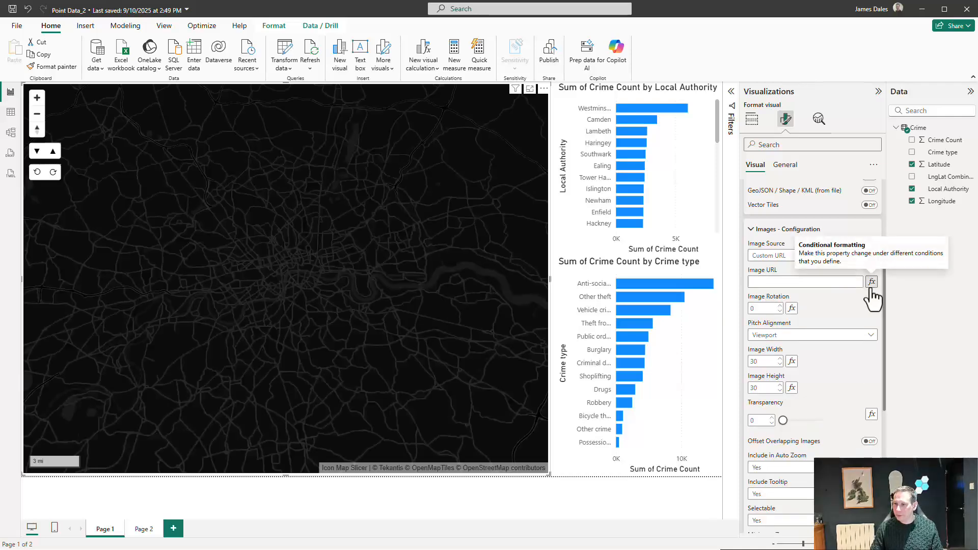
Set the Images layer's Image Source to Icon and its Icon Color to gold
left_click(773, 256)
left_click(777, 279)
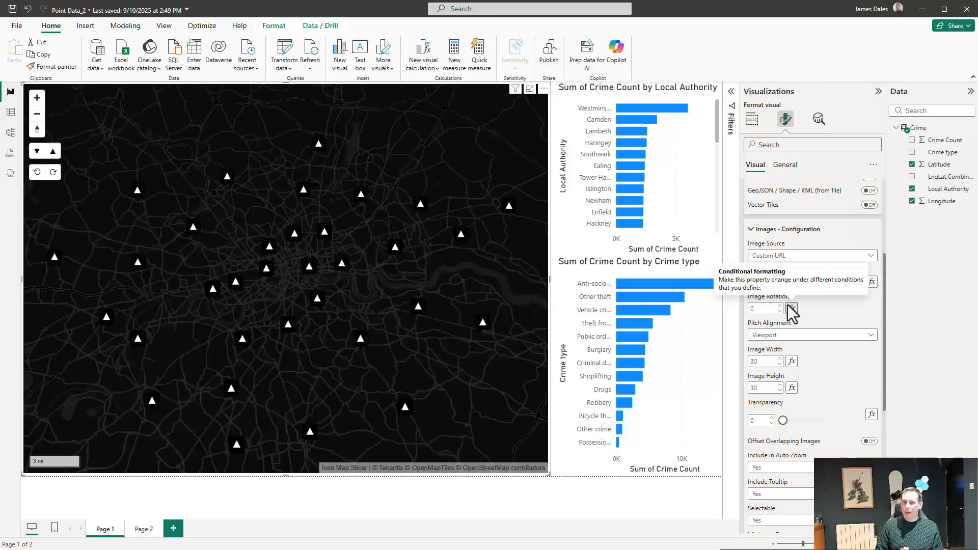
key("Down")
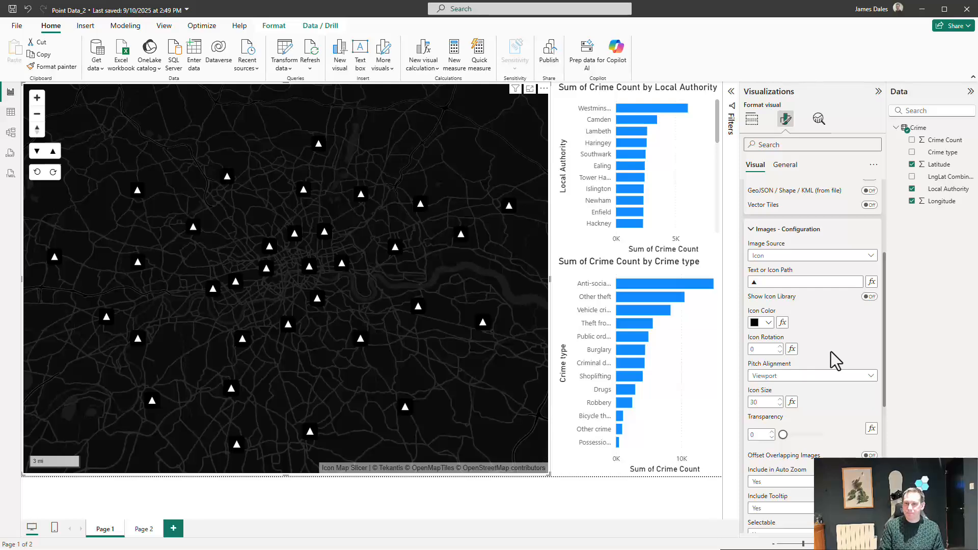
left_click(762, 323)
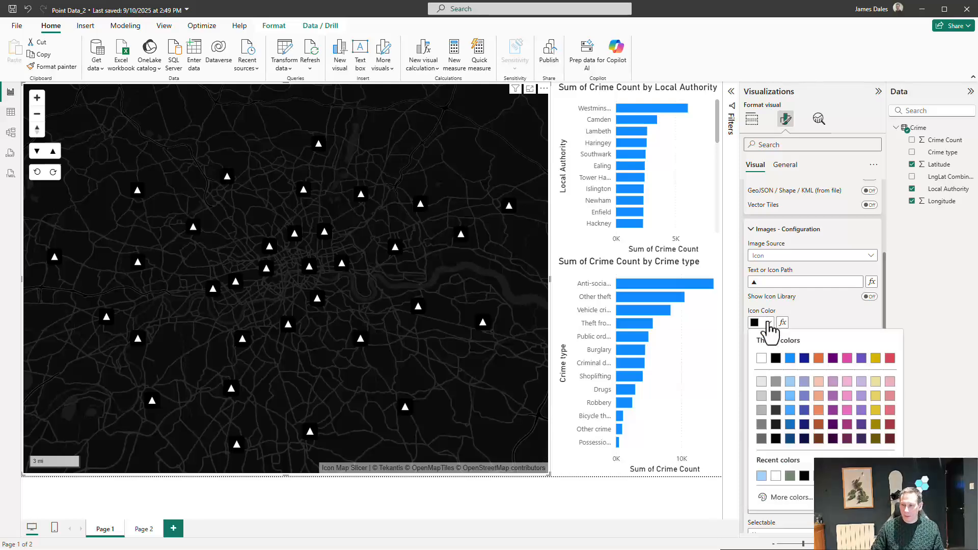
left_click(875, 358)
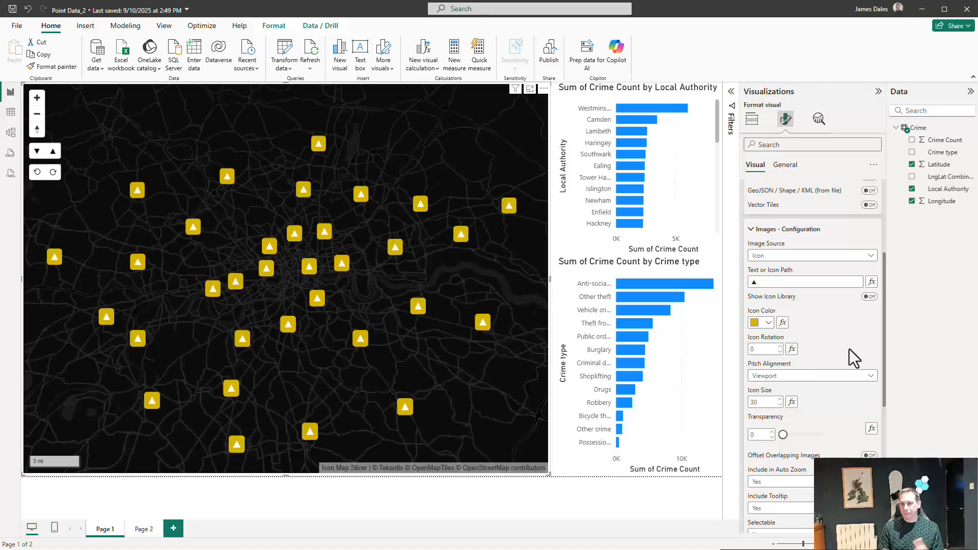
scroll(815, 315, "up", 1)
left_click(777, 295)
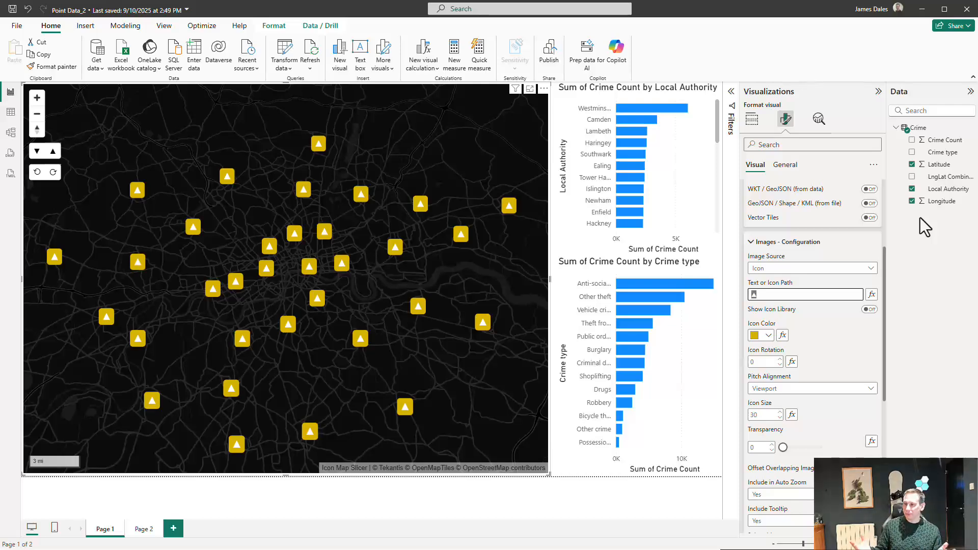
scroll(858, 305, "up", 1)
left_click(871, 308)
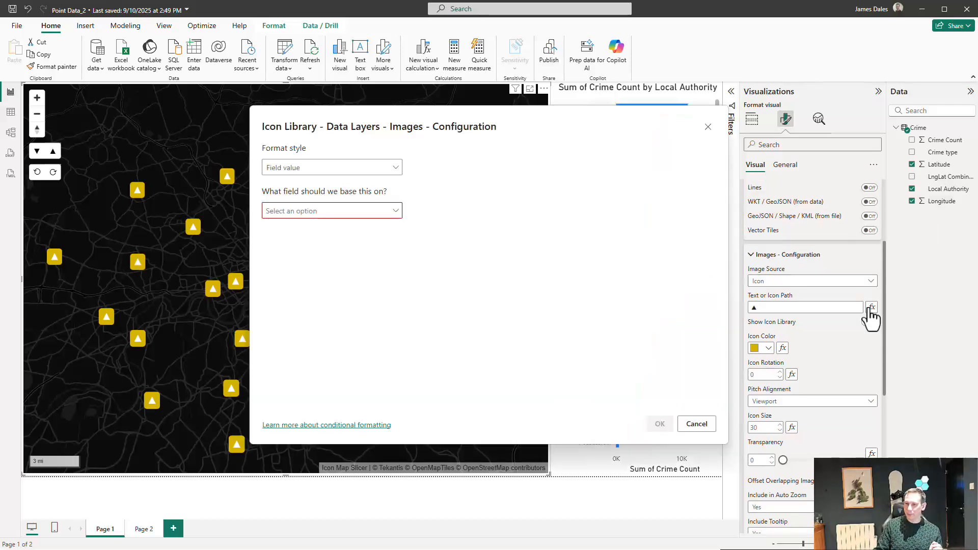
left_click(345, 213)
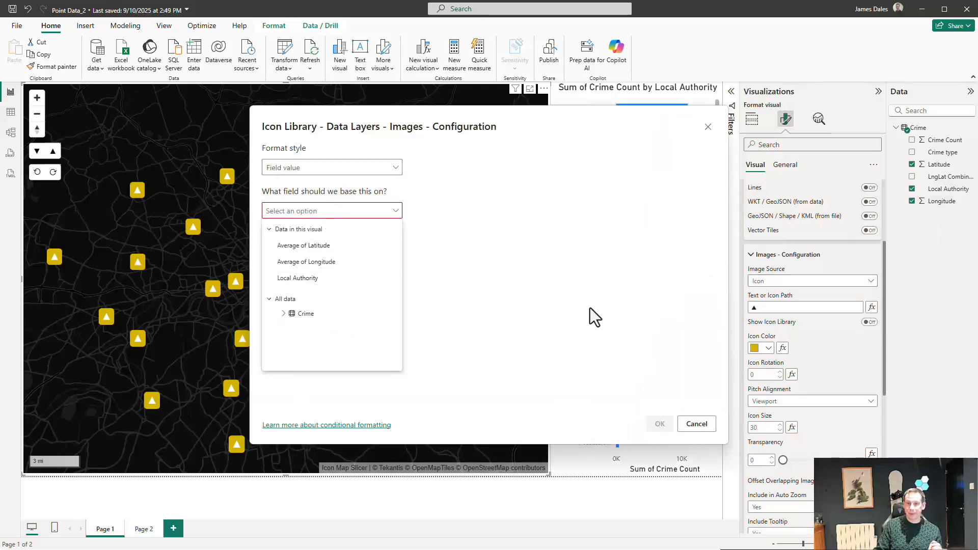
left_click(700, 430)
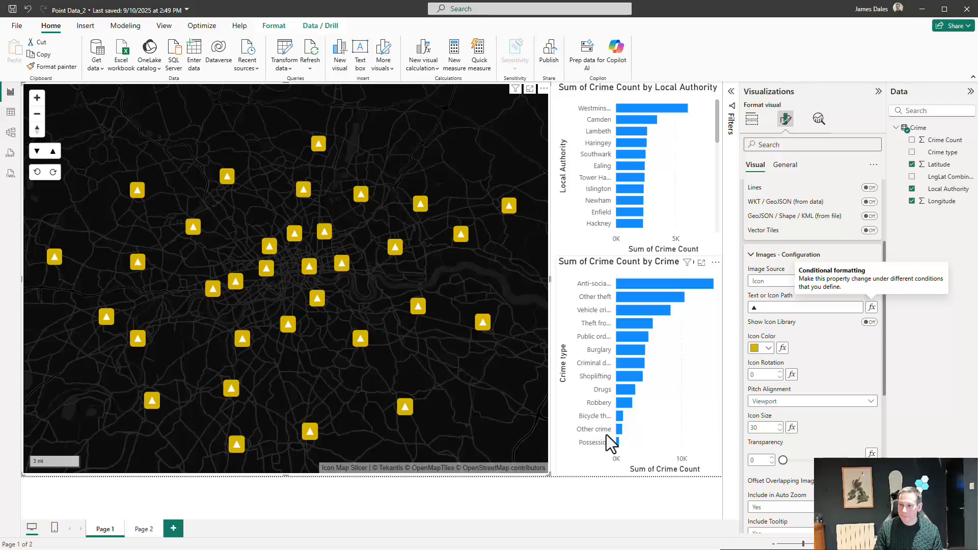
Replace the triangle symbol in Text or Icon Path with the text "Hello"
double_click(761, 307)
left_click(765, 307)
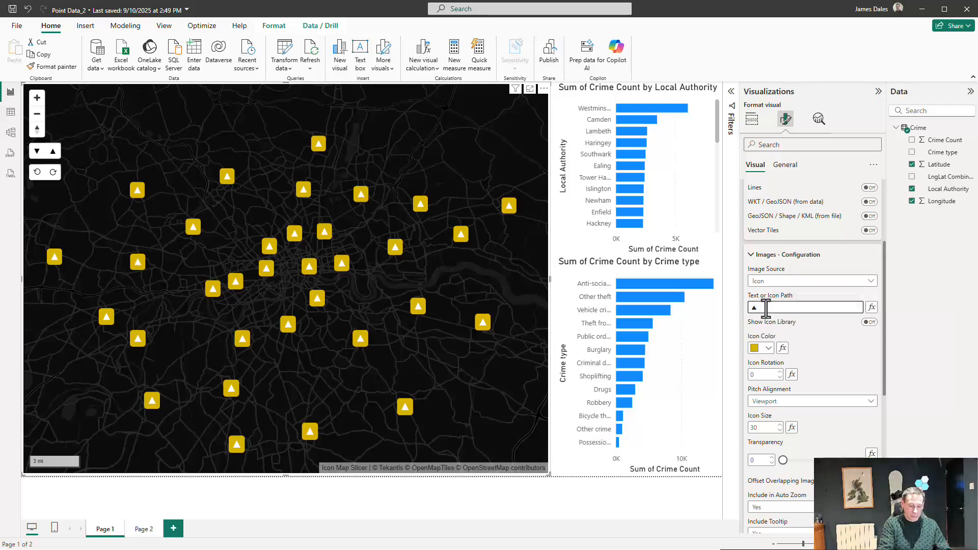
key("BackSpace")
type("Hello")
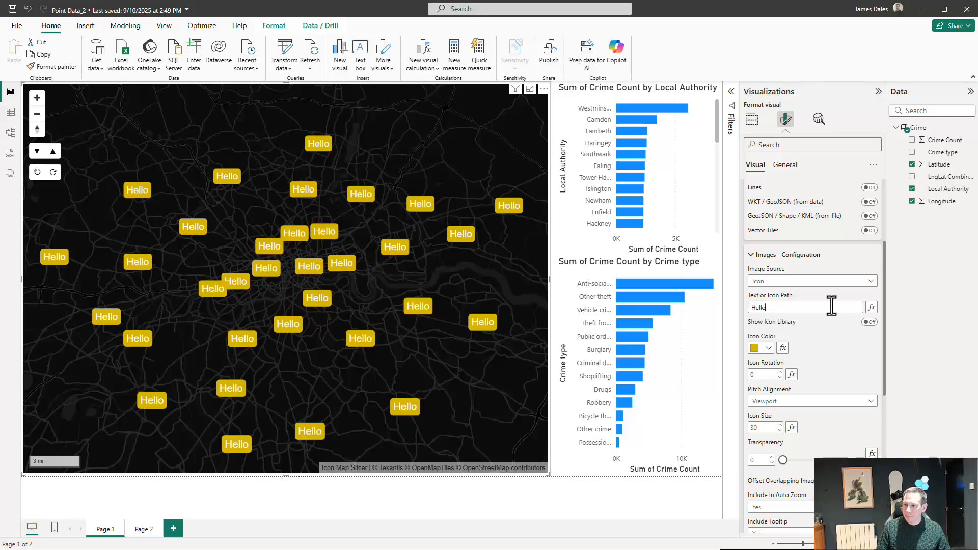
Apply conditional formatting to Text or Icon Path by field value, based on Local Authority with First summarization
left_click(871, 307)
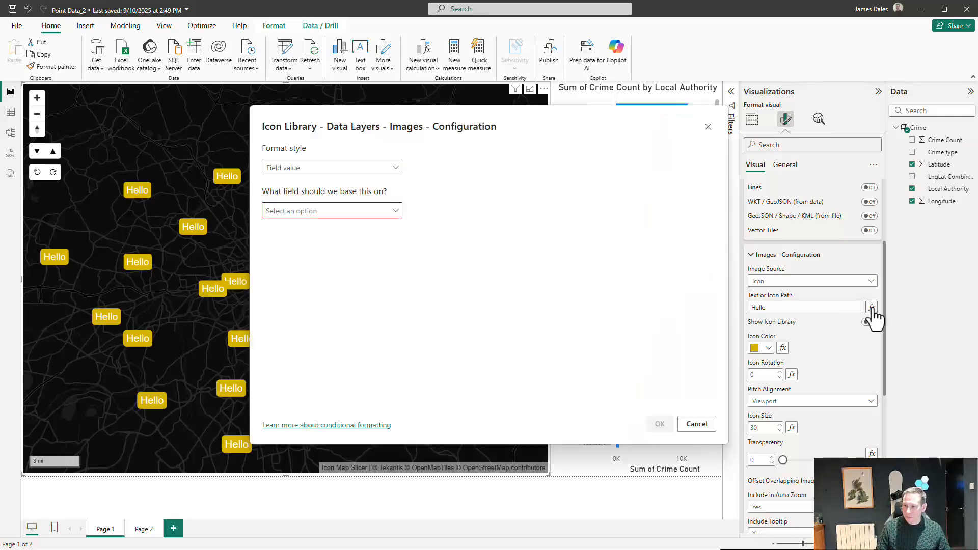
left_click(396, 210)
left_click(283, 314)
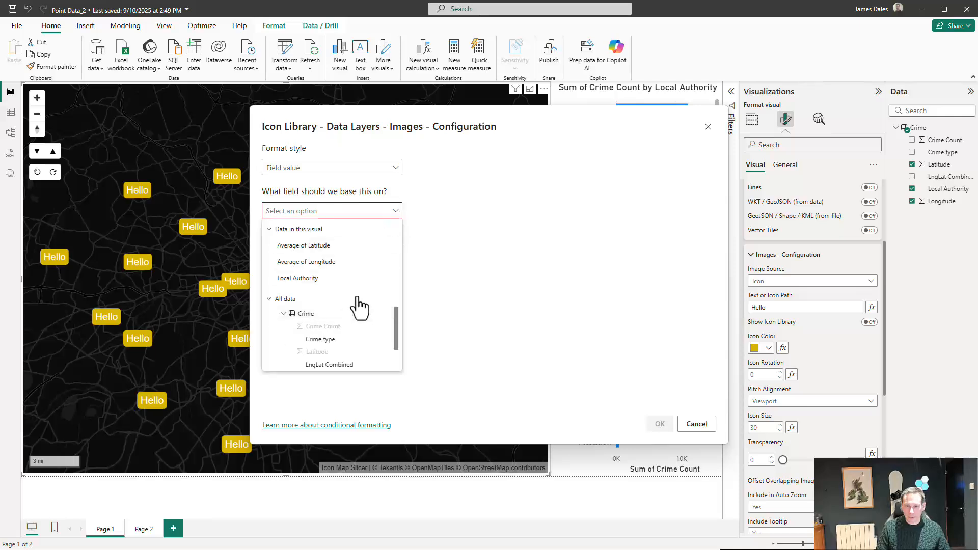
left_click(315, 279)
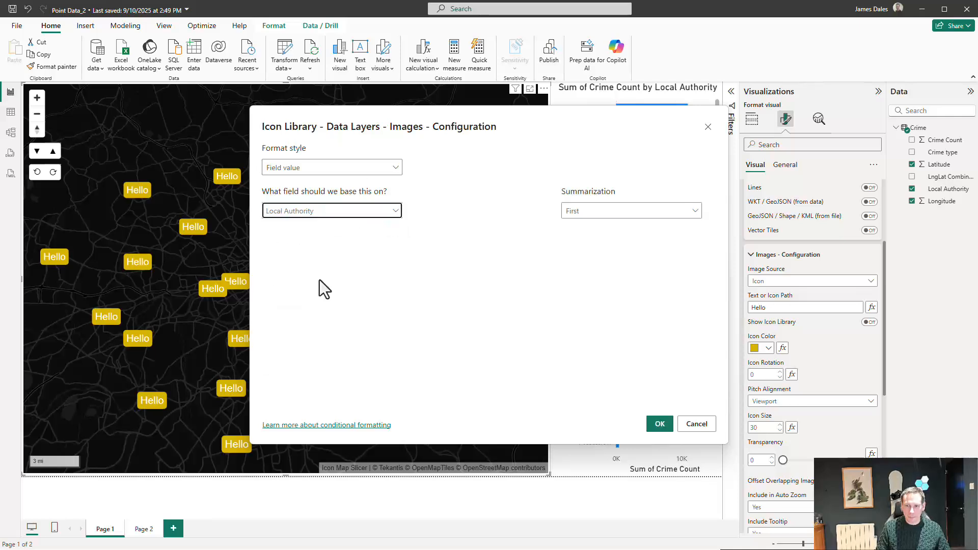
left_click(658, 424)
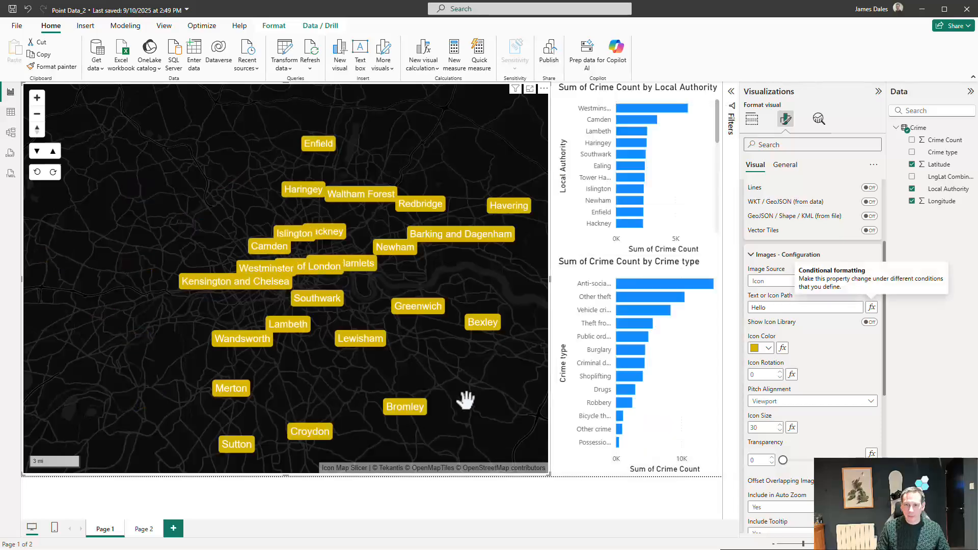
scroll(372, 360, "up", 4)
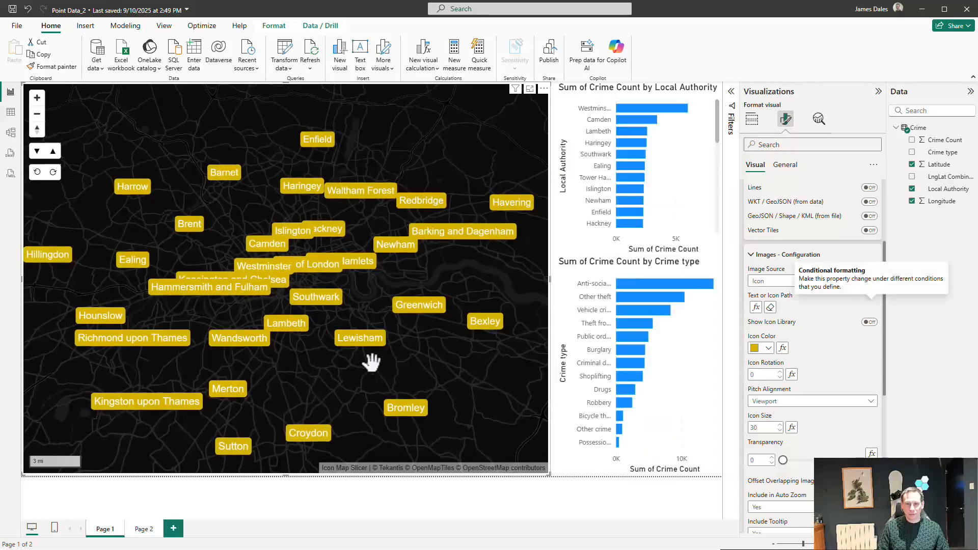
left_click_drag(347, 360, 432, 377)
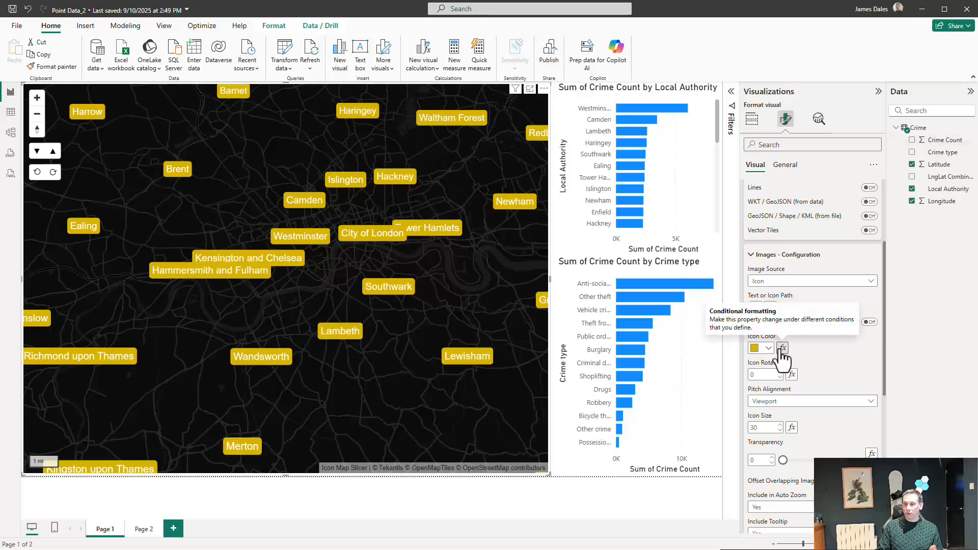
scroll(213, 277, "down", 3)
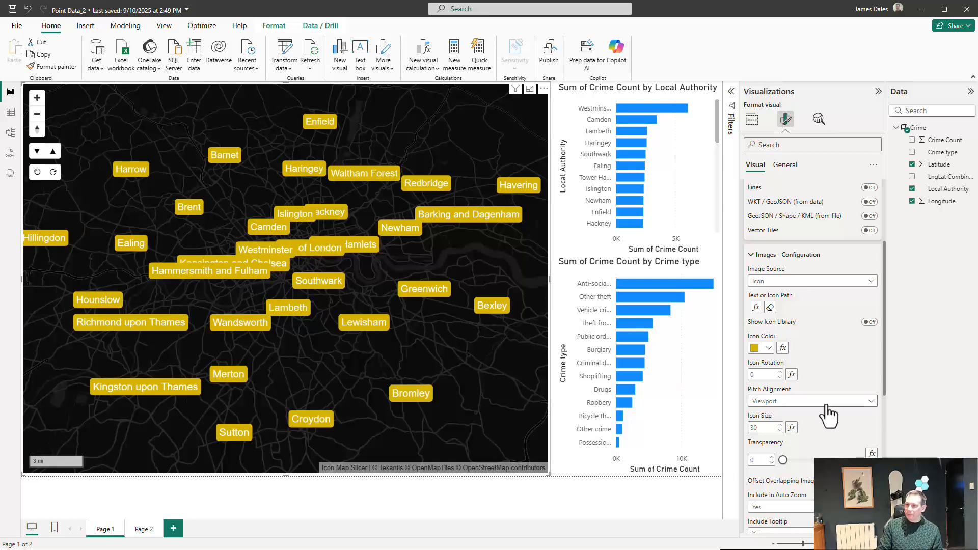
Try an Icon Rotation of 50 on the Local Authority labels and restore it to 0
left_click(763, 375)
key("BackSpace")
type("50")
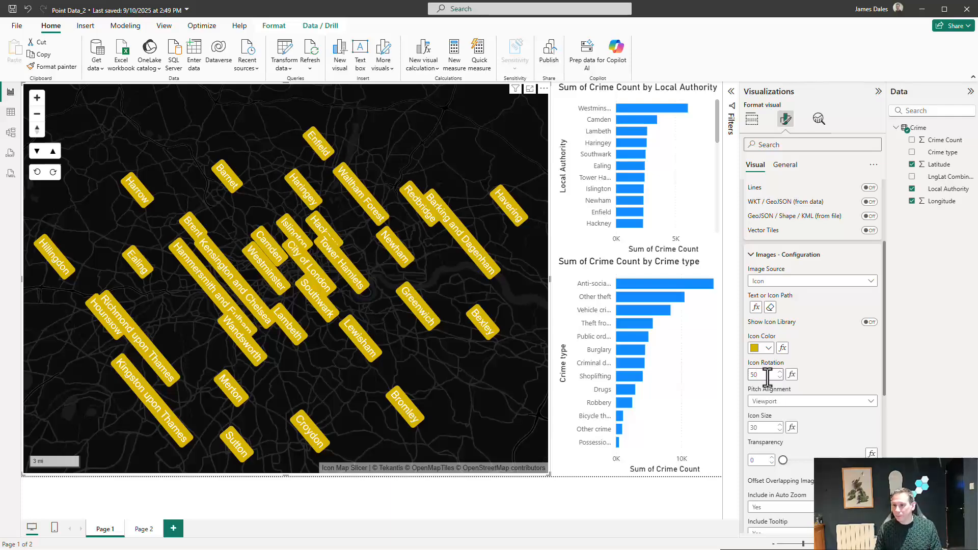
left_click_drag(767, 377, 748, 375)
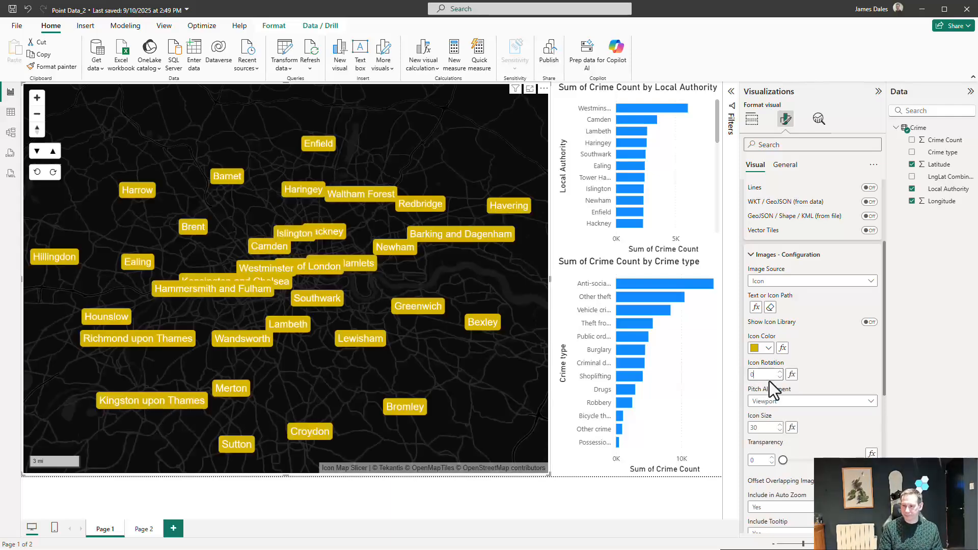
Review the remaining Images configuration options and turn off the Images / Icons data layer
scroll(817, 409, "down", 3)
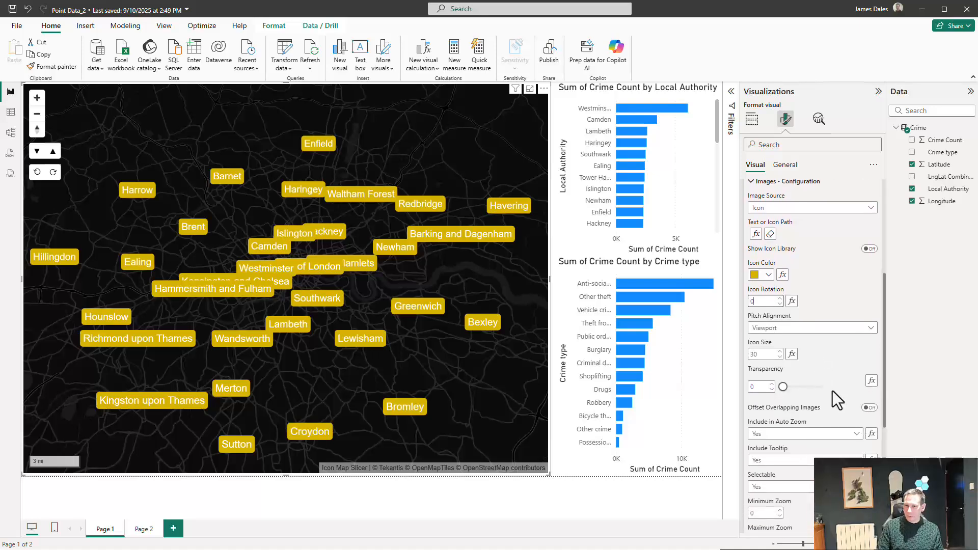
scroll(832, 391, "down", 2)
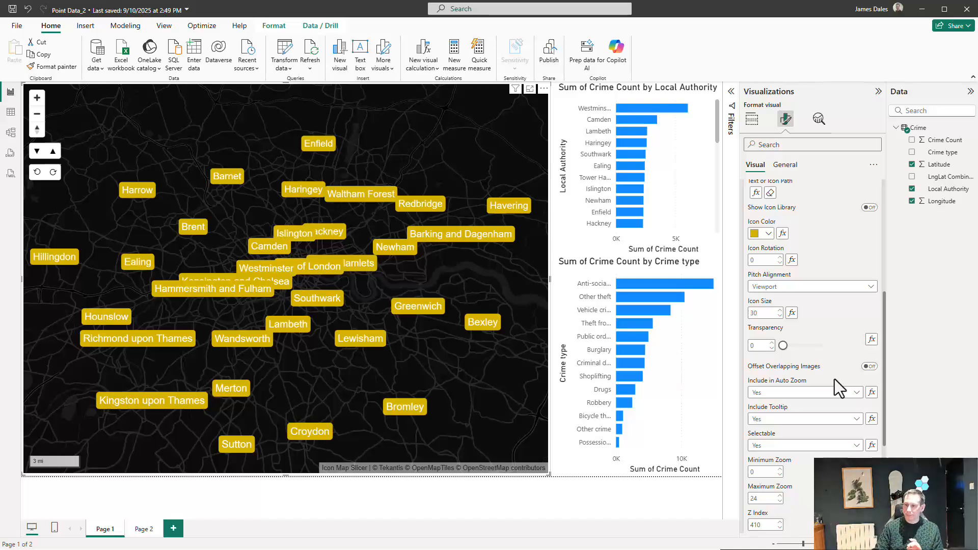
scroll(835, 383, "down", 3)
scroll(834, 387, "up", 3)
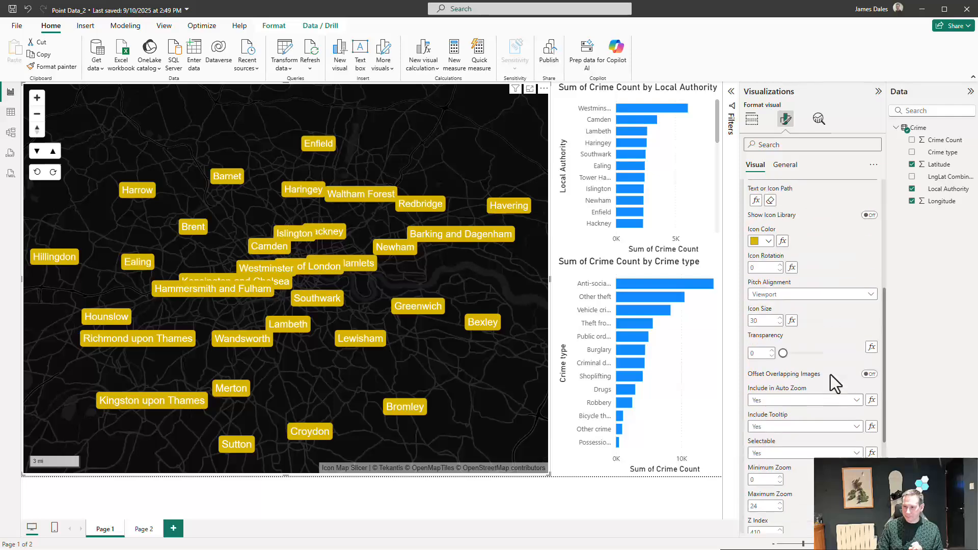
scroll(830, 374, "up", 5)
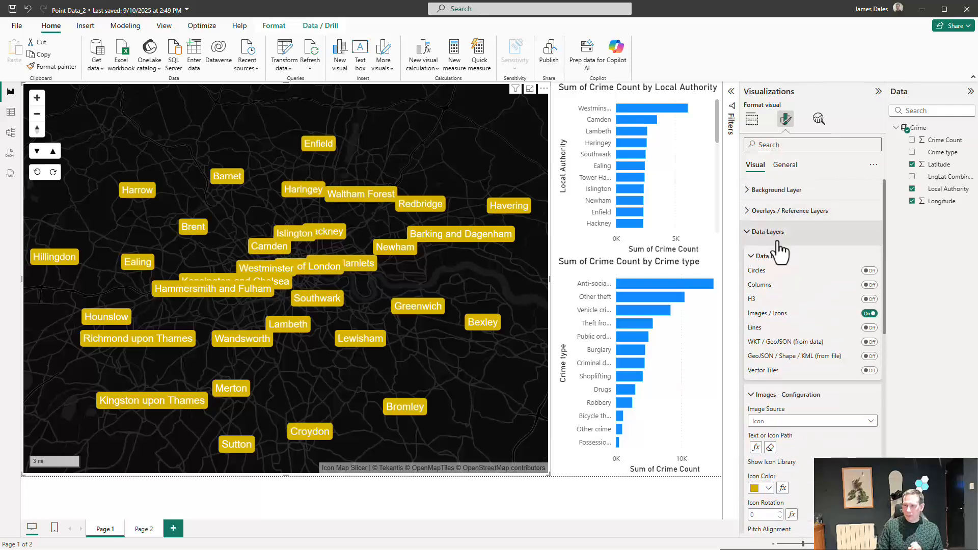
left_click(869, 314)
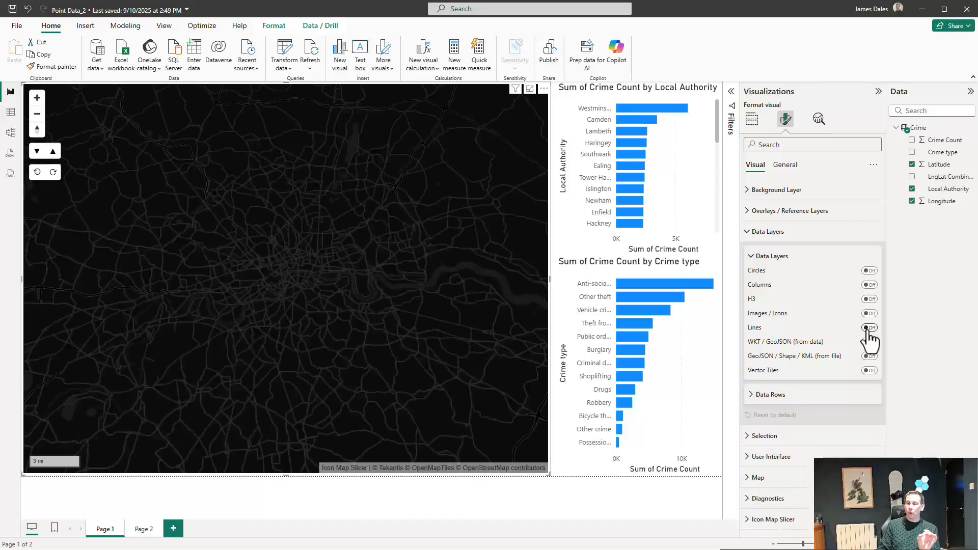
Check the map's field wells and try the Lines data layer, switching it back off
left_click(751, 119)
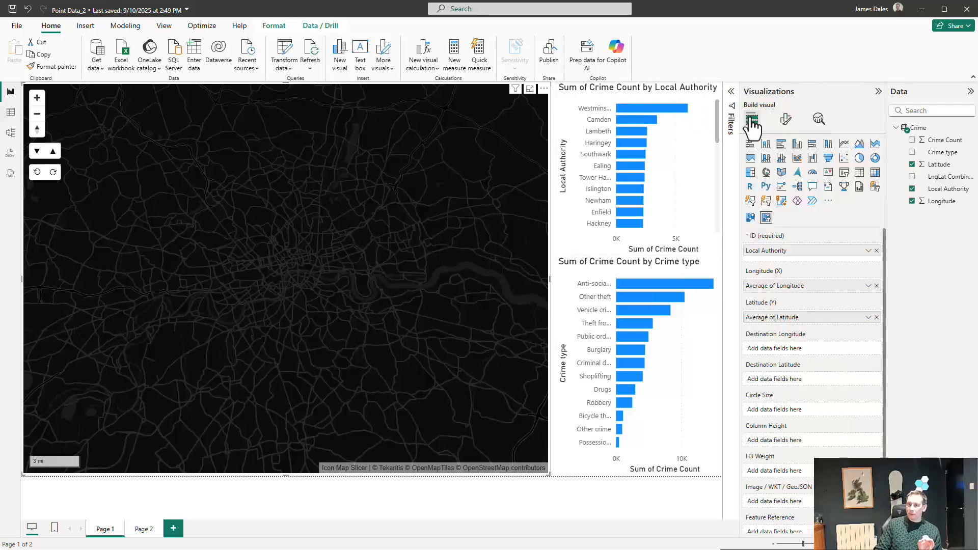
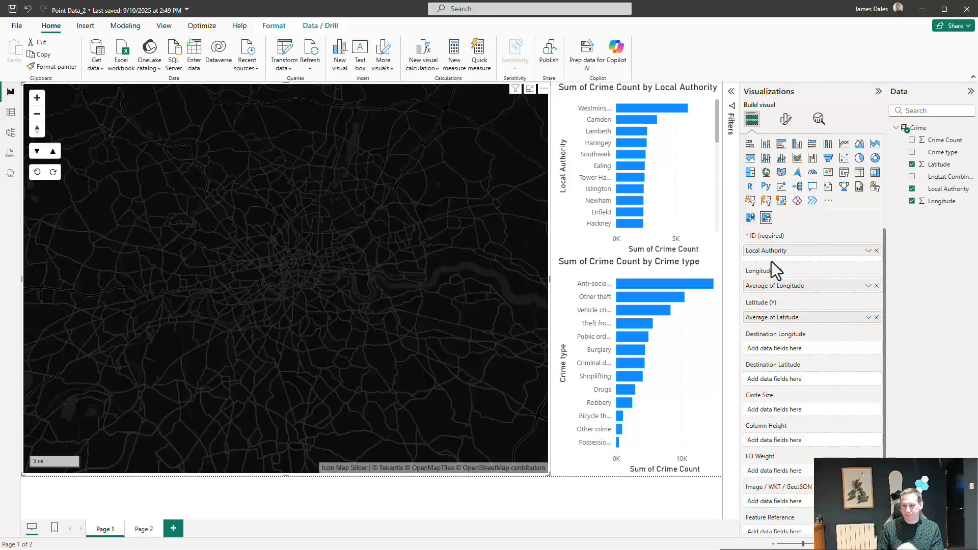
scroll(788, 300, "down", 2)
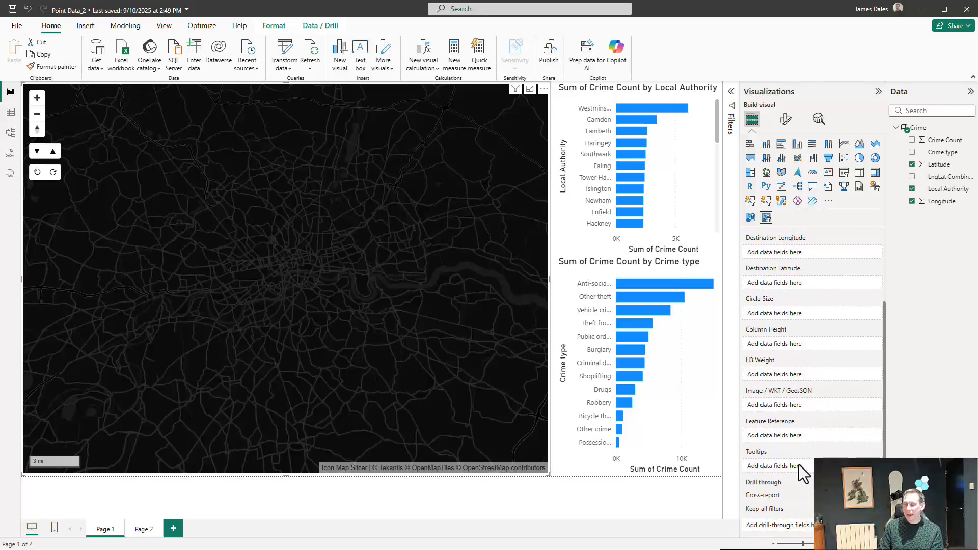
left_click(785, 119)
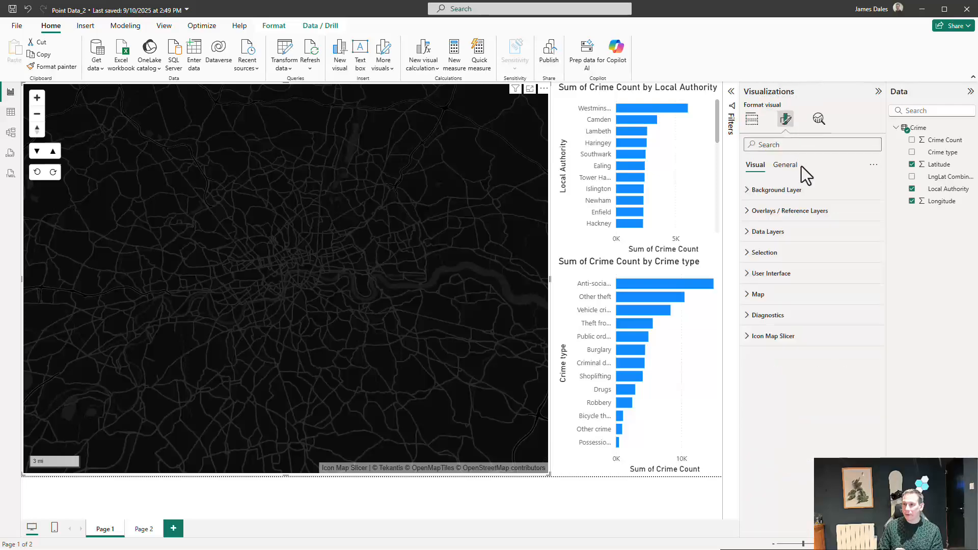
left_click(780, 233)
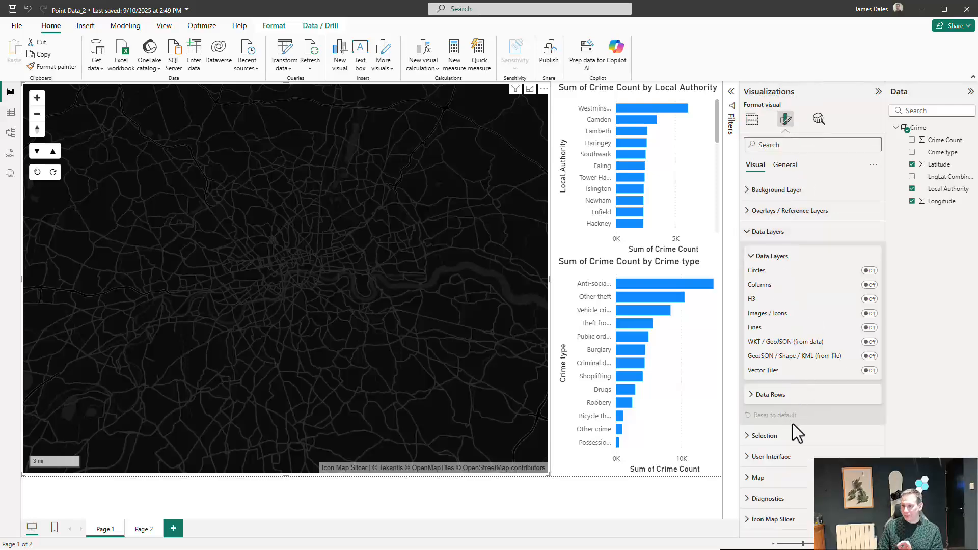
left_click(871, 328)
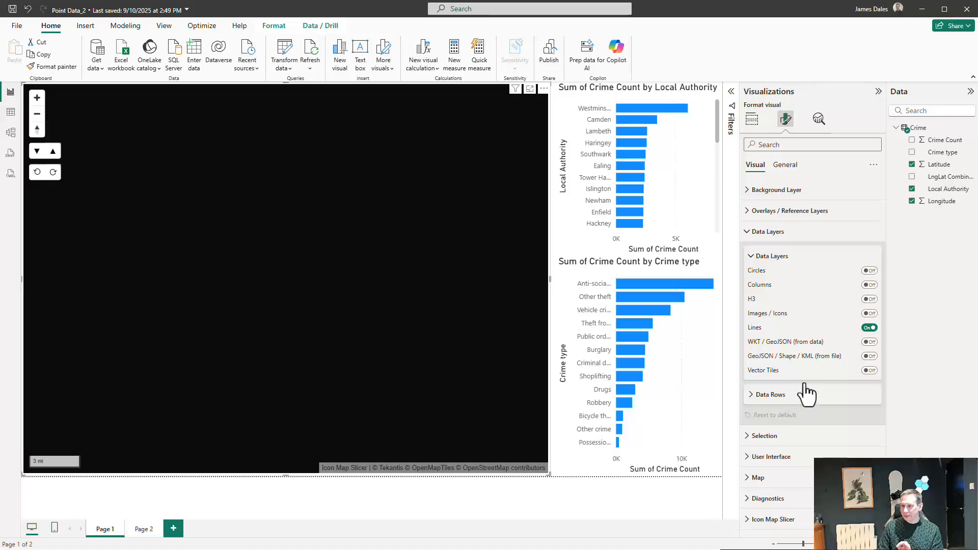
left_click(869, 329)
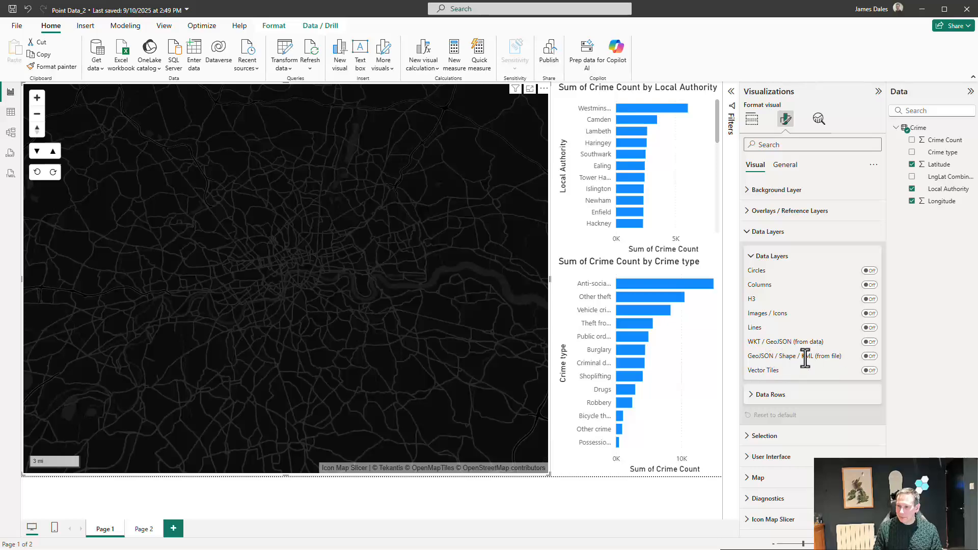
Enable the GeoJSON / Shape / KML (from file) layer and replace the map's longitude and latitude fields with Local Authority as Feature Reference
left_click(867, 359)
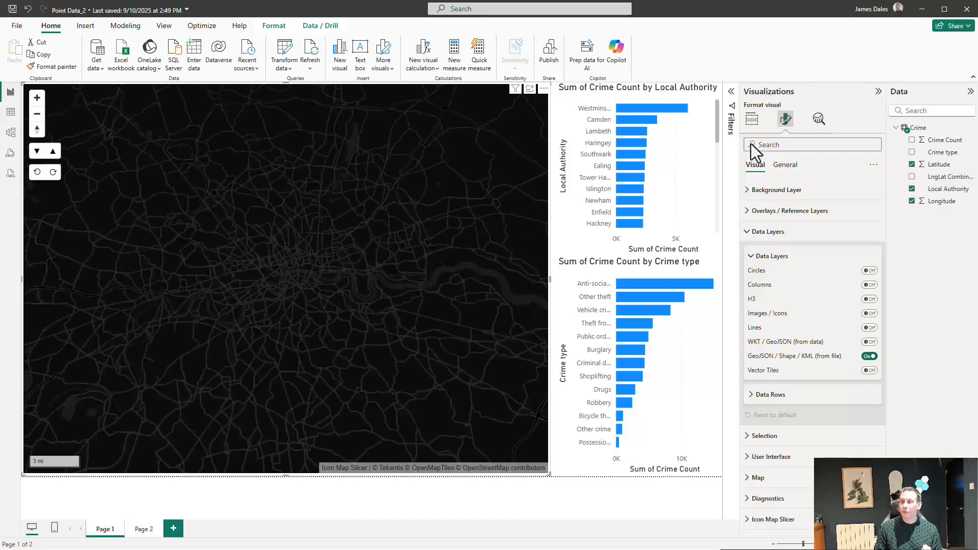
left_click(751, 121)
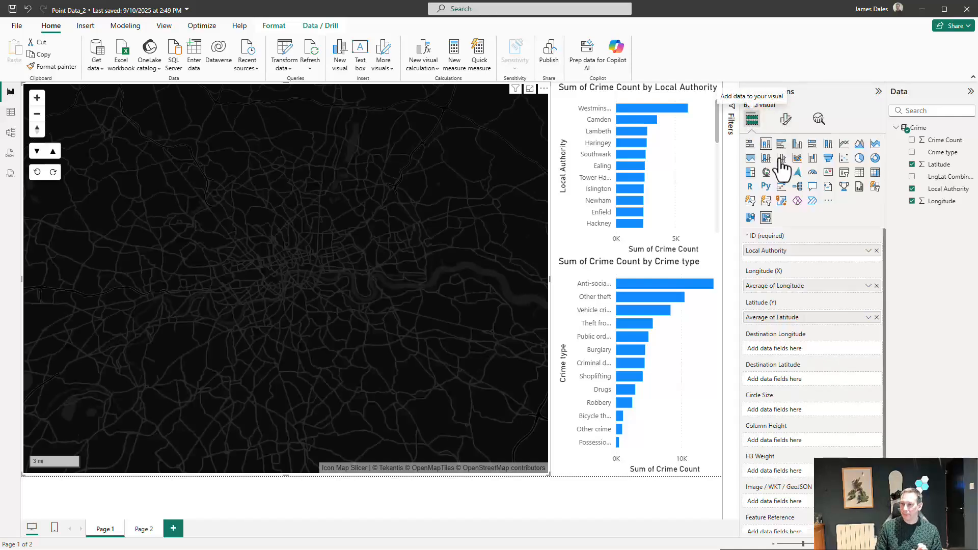
left_click(876, 286)
left_click(877, 317)
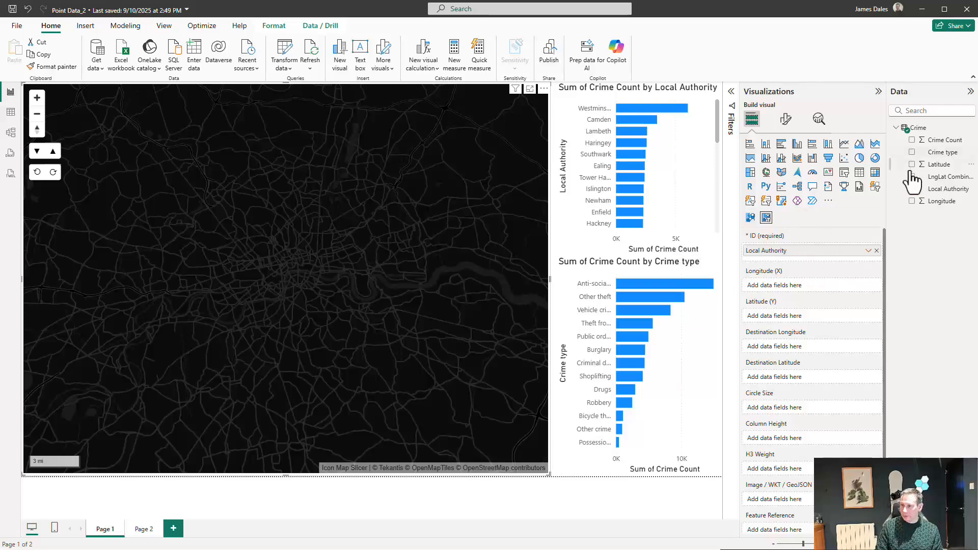
left_click_drag(942, 189, 838, 434)
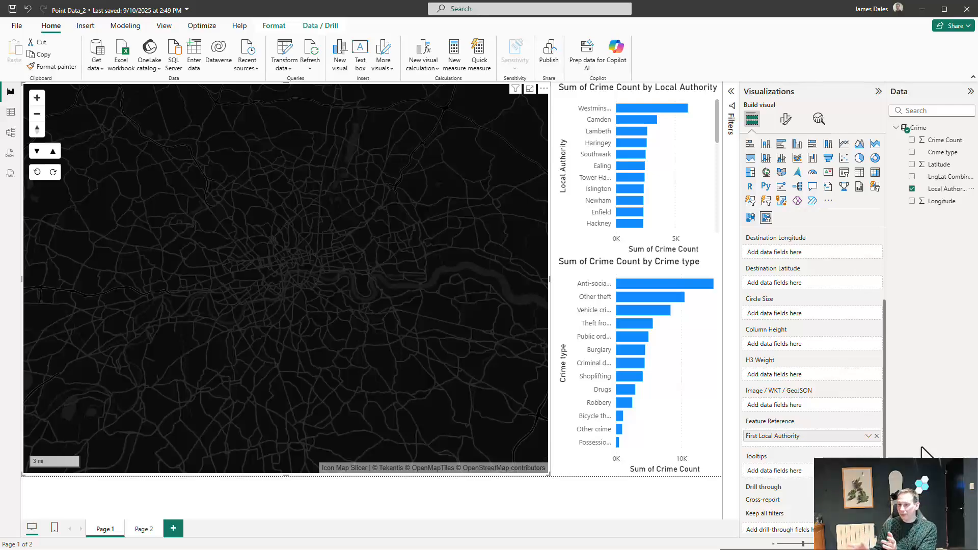
Set the Source to Uploaded File in the GeoJSON / Shape / KML layer's setup, with the layers displayed as Drill-Down
left_click(786, 127)
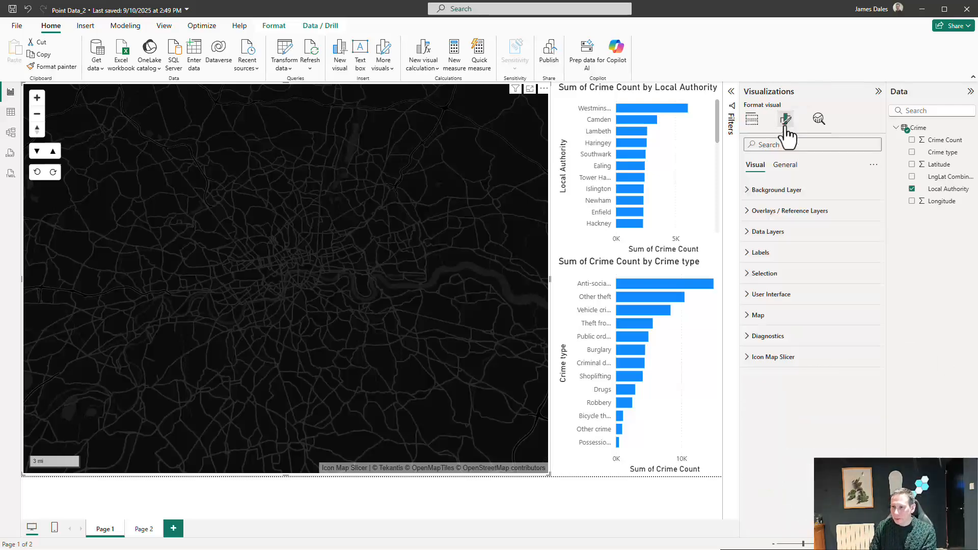
left_click(779, 231)
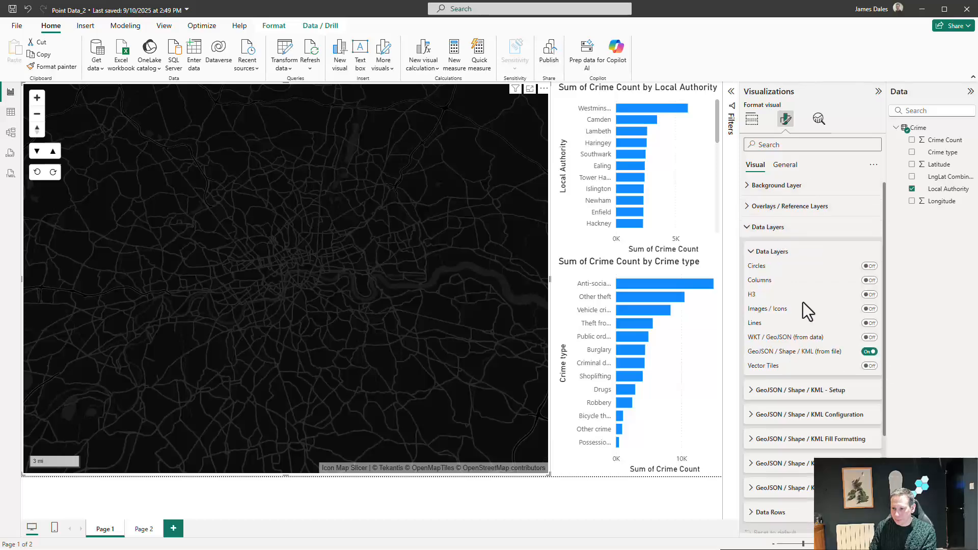
scroll(803, 303, "down", 3)
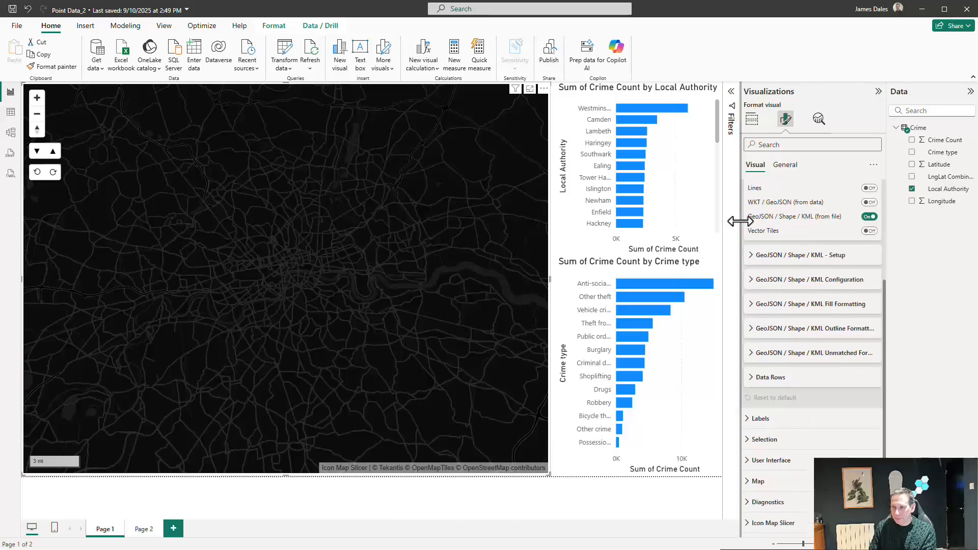
left_click_drag(741, 221, 713, 223)
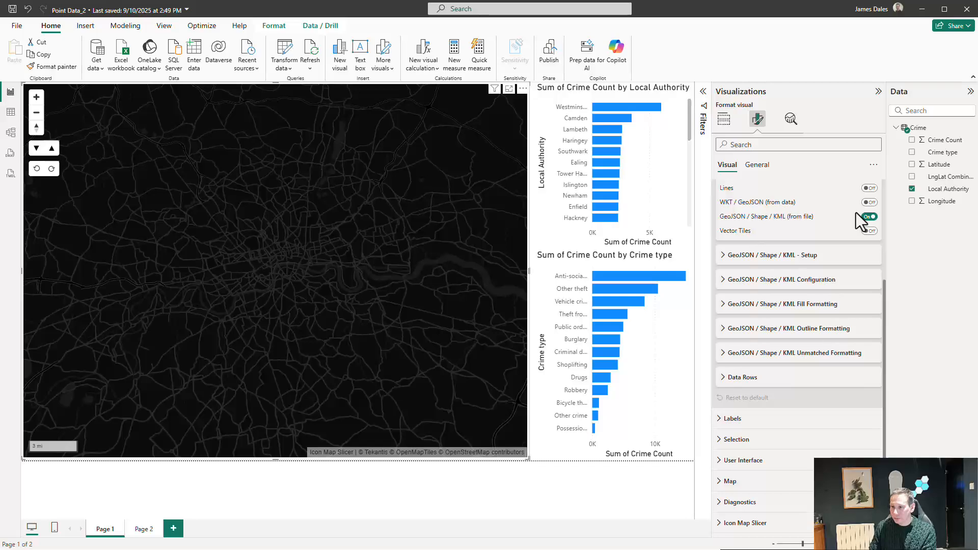
left_click(778, 256)
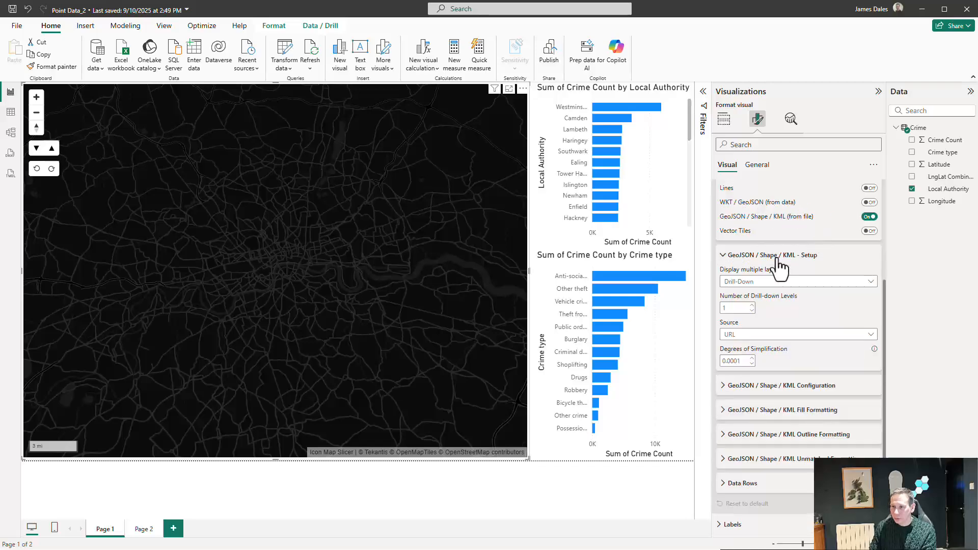
left_click(763, 284)
left_click(766, 295)
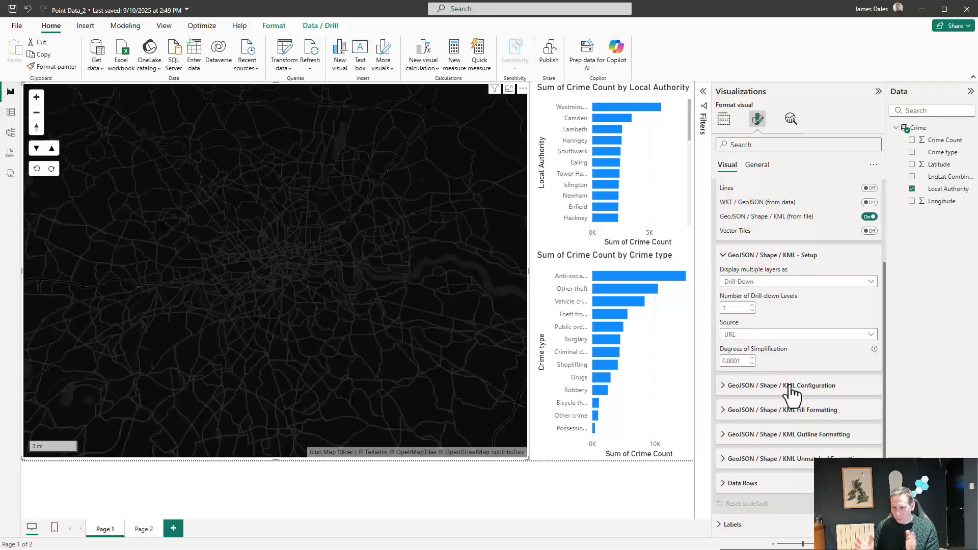
Upload a local authority boundary file into the GeoJSON / Shape / KML layer using its file upload option
left_click(793, 412)
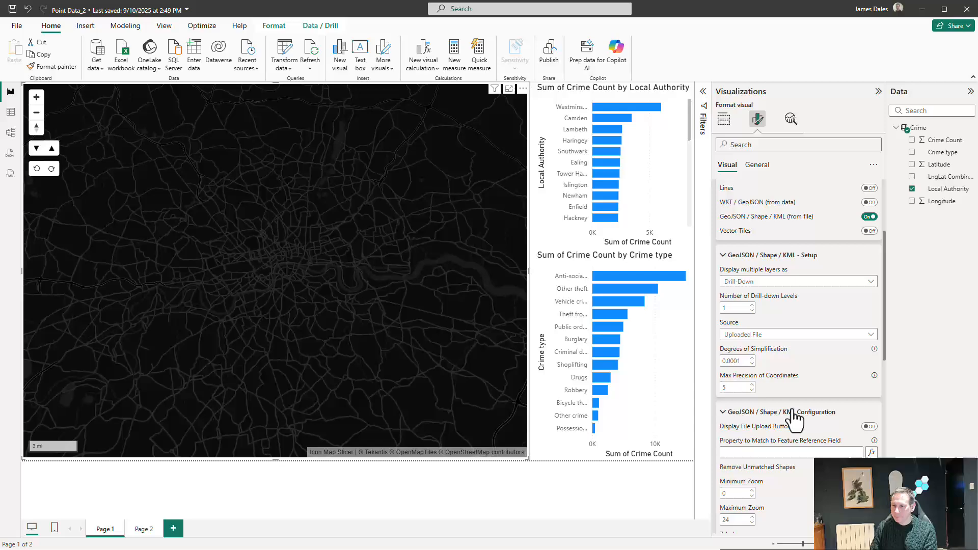
left_click(869, 427)
left_click(872, 427)
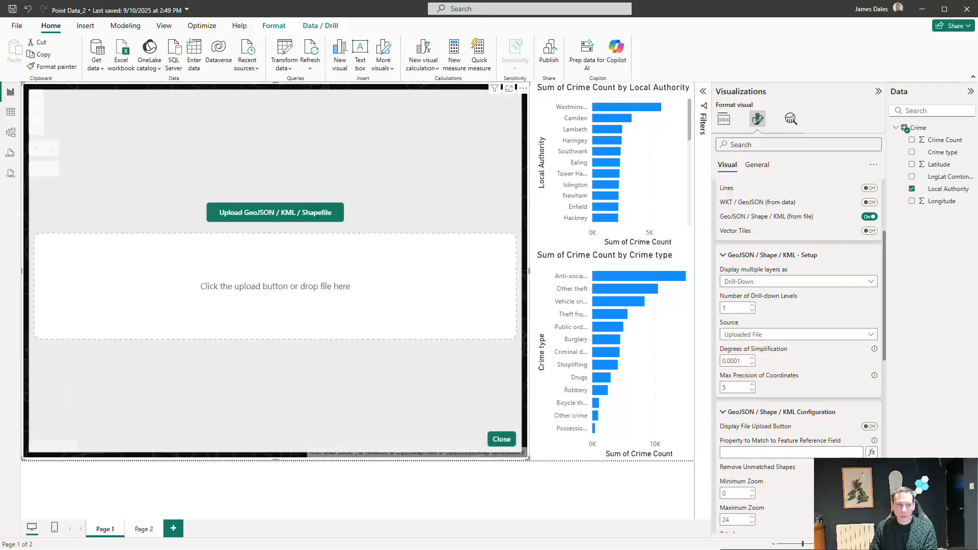
left_click_drag(286, 379, 287, 301)
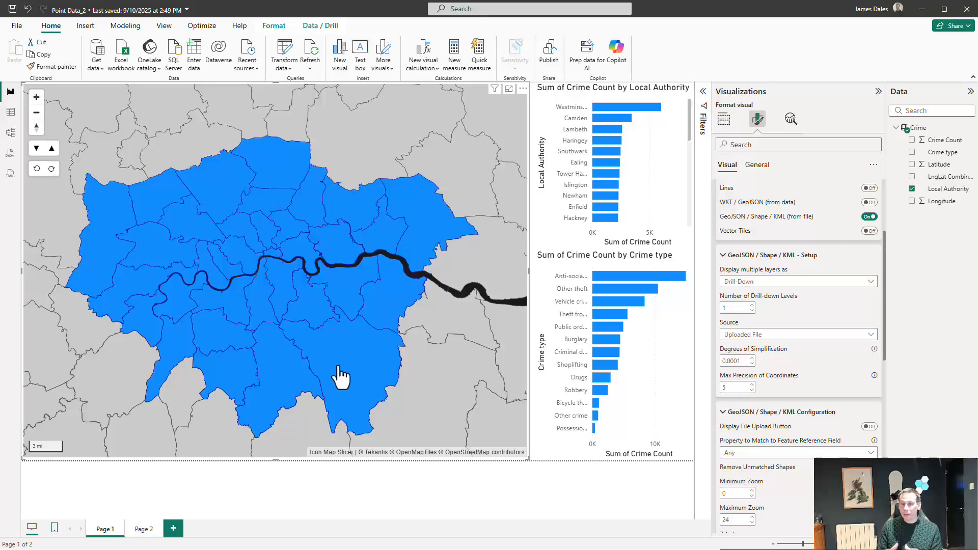
mouse_move(339, 368)
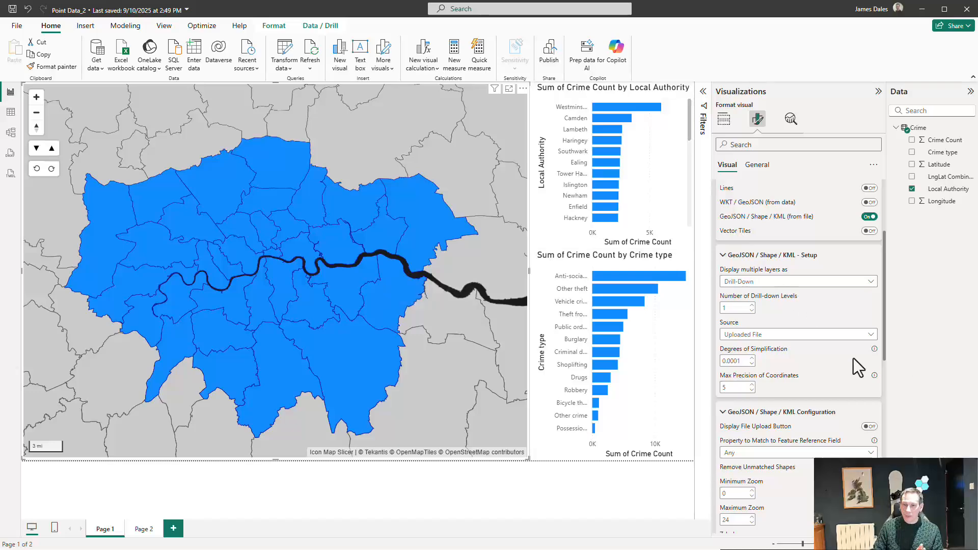
Review the GeoJSON / Shape / KML layer's fill and unmatched formatting, and turn on Remove Unmatched Shapes in its configuration
scroll(456, 334, "down", 3)
scroll(860, 377, "down", 3)
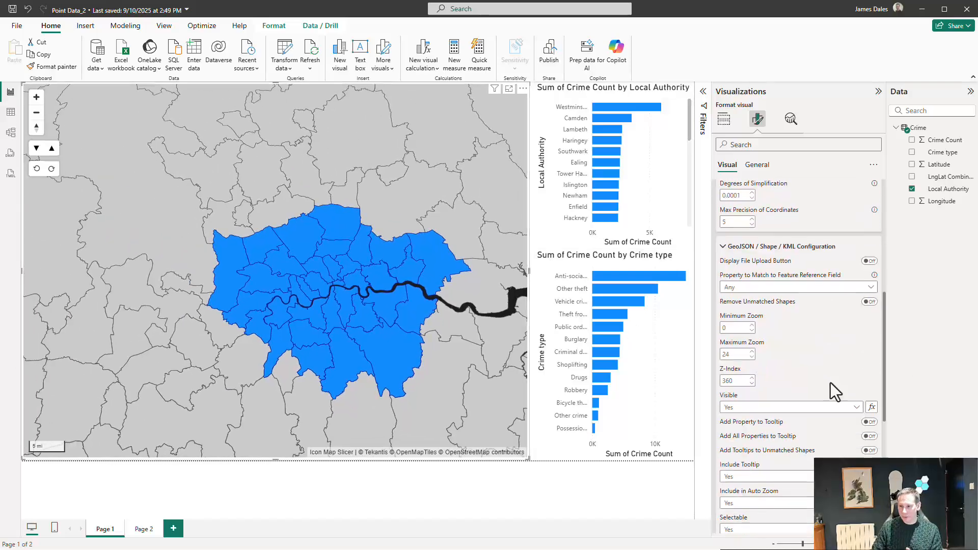
scroll(819, 408, "down", 5)
left_click(777, 306)
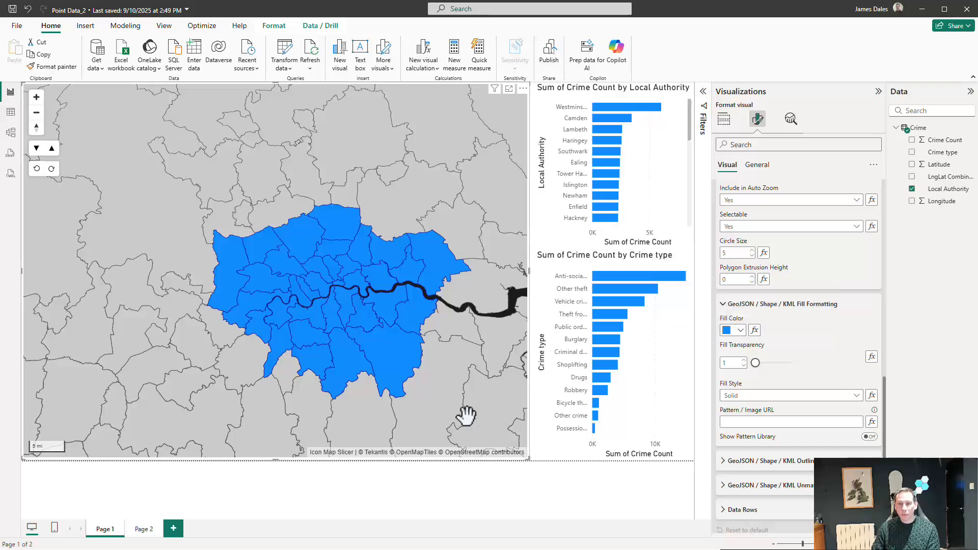
left_click_drag(465, 416, 403, 375)
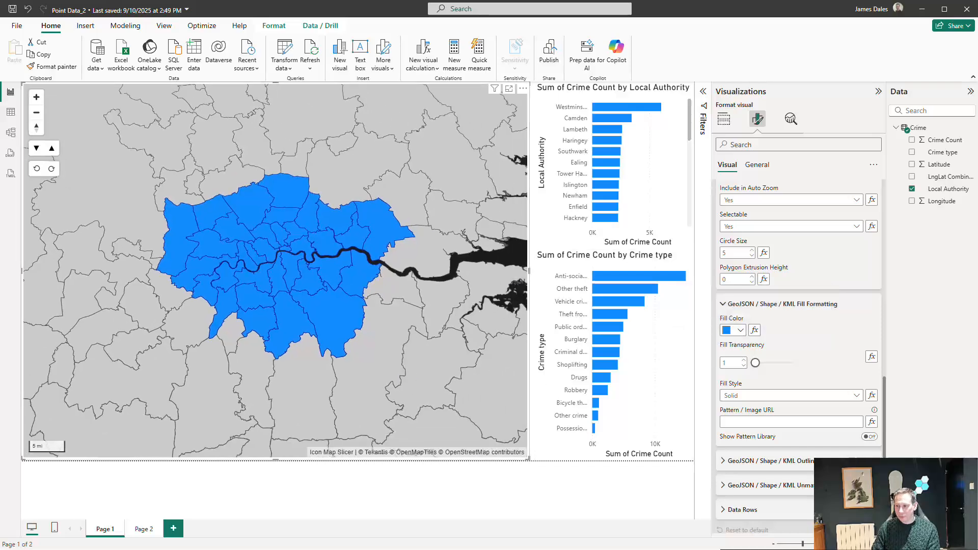
left_click(770, 485)
scroll(741, 449, "down", 3)
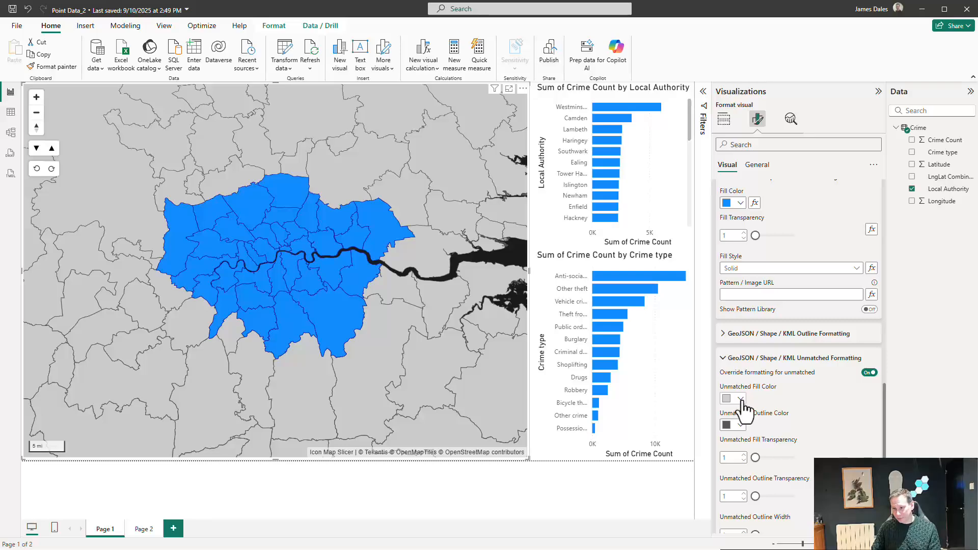
scroll(812, 420, "down", 10)
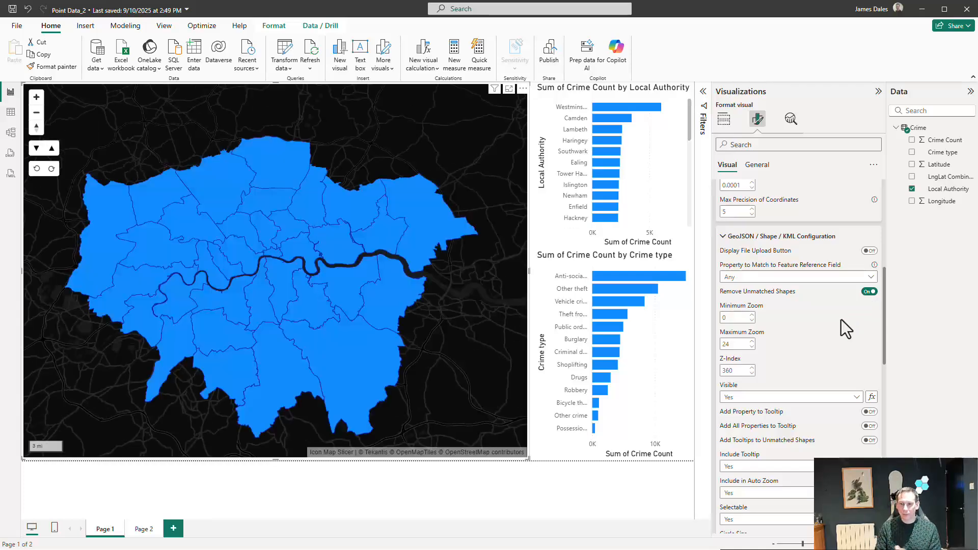
Set the boundary shapes' fill color to a Gradient format style based on Crime Count
scroll(804, 315, "down", 6)
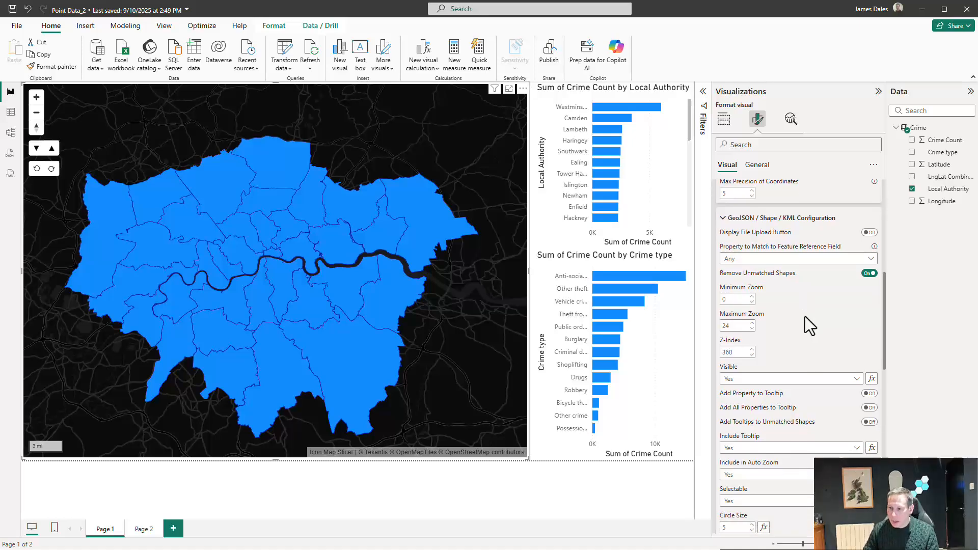
scroll(814, 312, "up", 1)
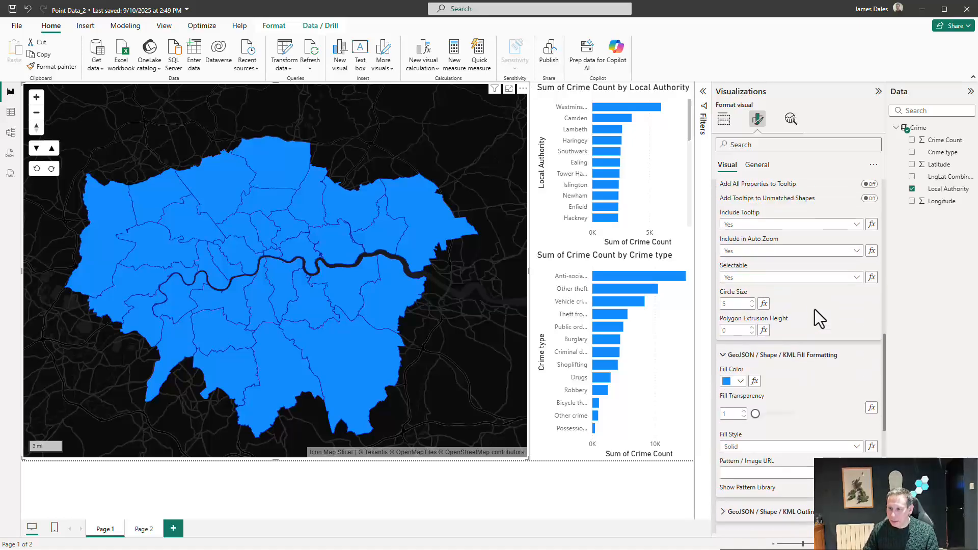
left_click(754, 381)
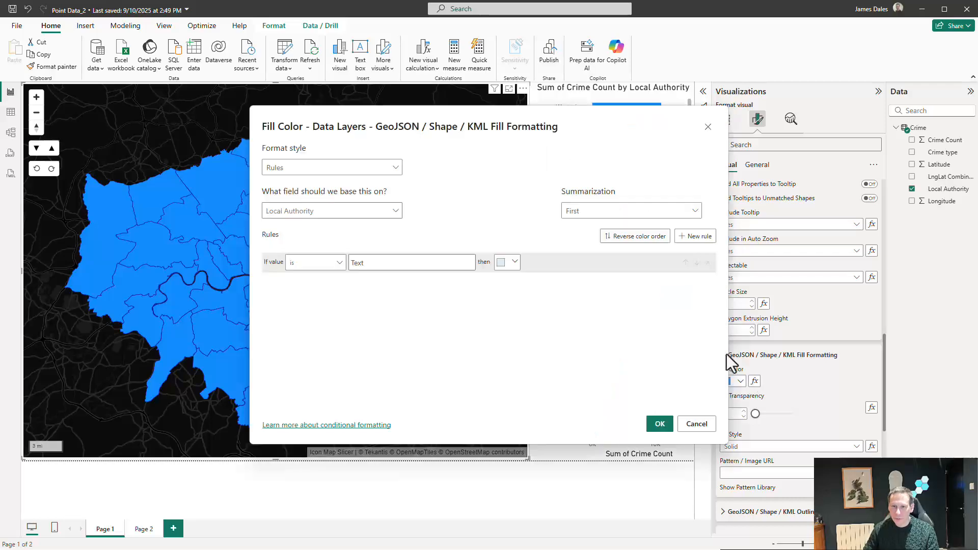
left_click(397, 171)
left_click(380, 183)
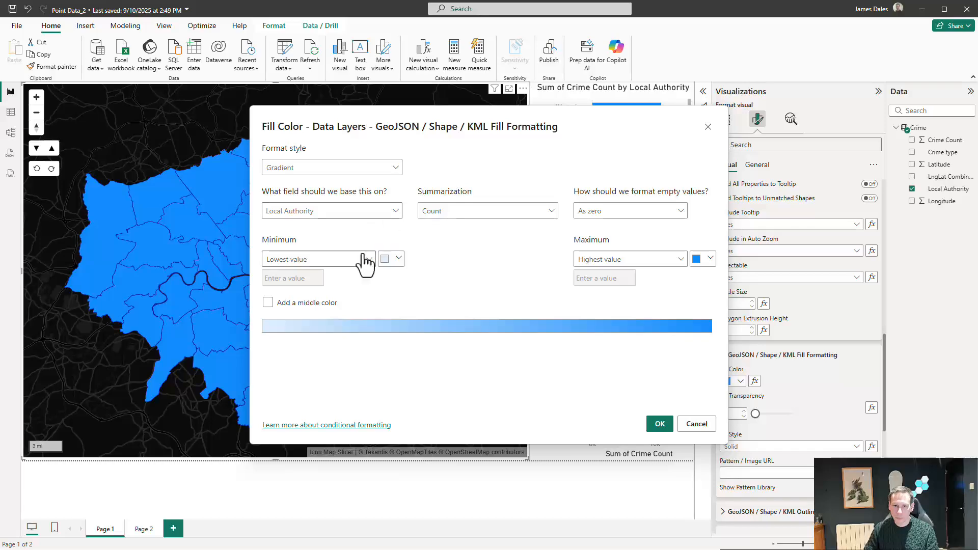
left_click(387, 211)
left_click(285, 297)
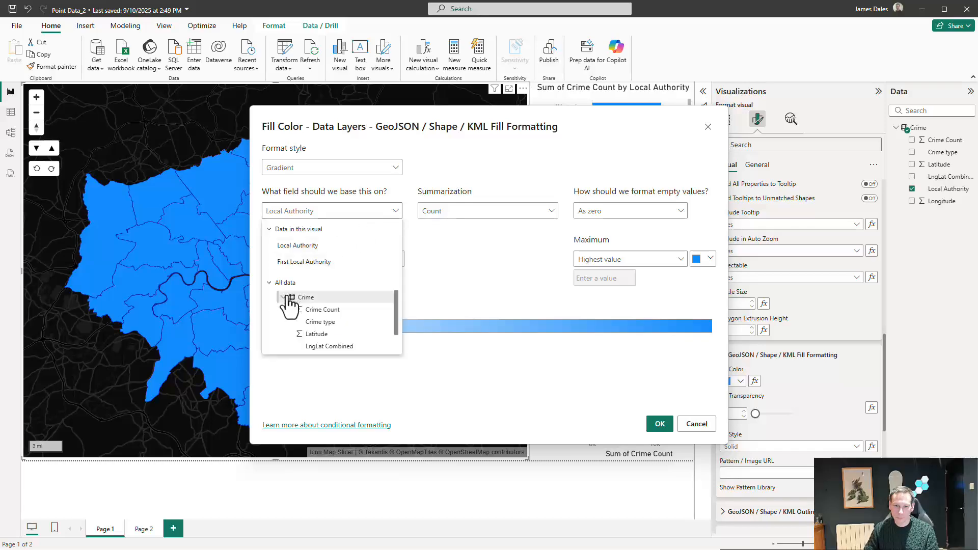
left_click(367, 307)
left_click(660, 423)
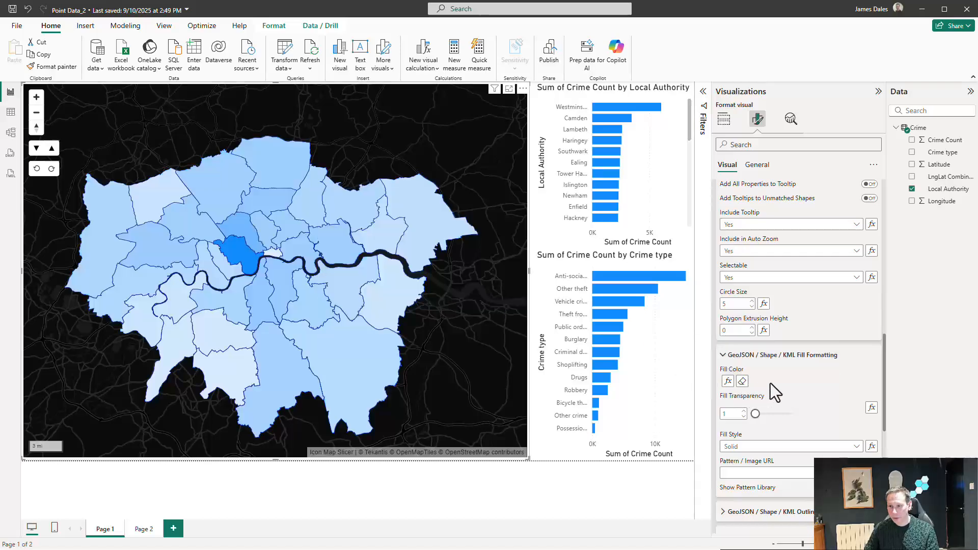
Change the outline color of the GeoJSON / Shape / KML shapes to black
scroll(794, 408, "down", 2)
left_click(769, 444)
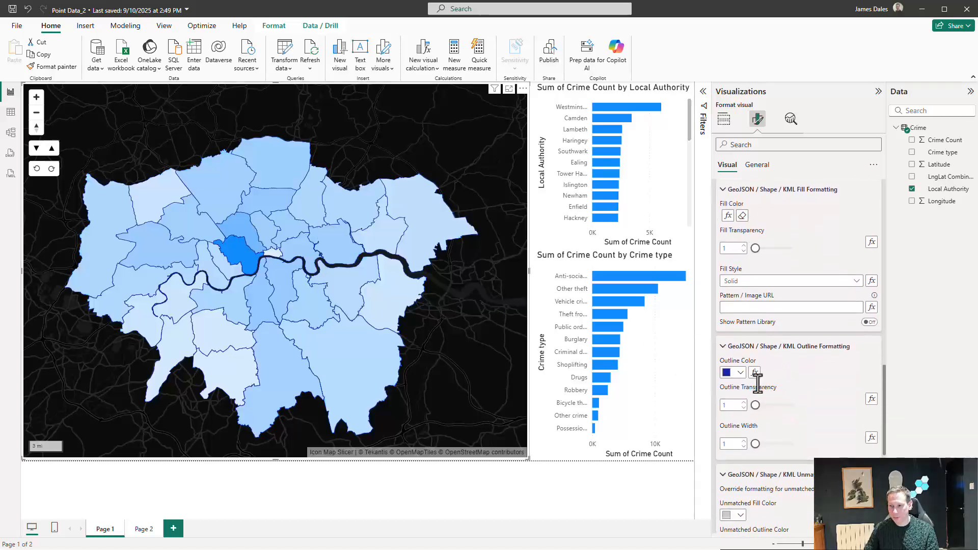
left_click(747, 371)
left_click(749, 213)
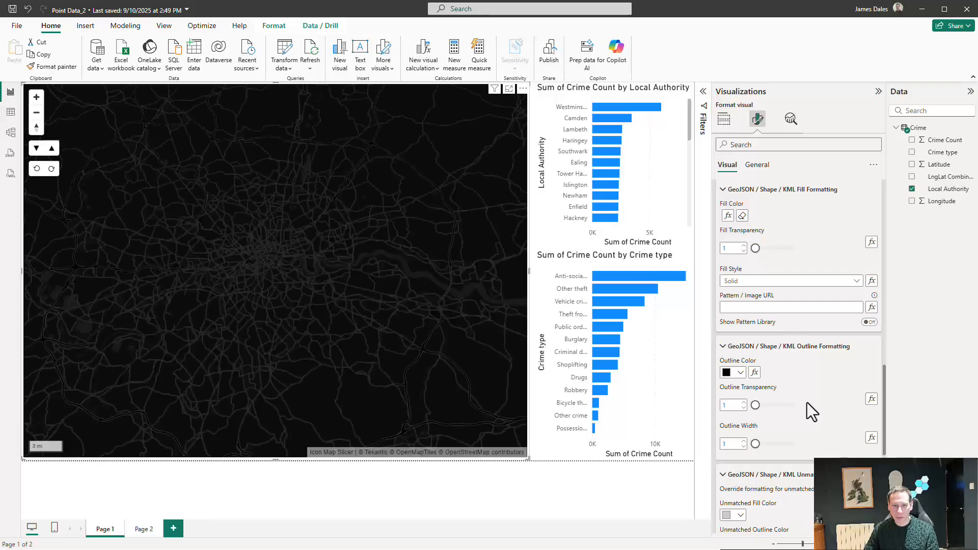
scroll(810, 387, "down", 4)
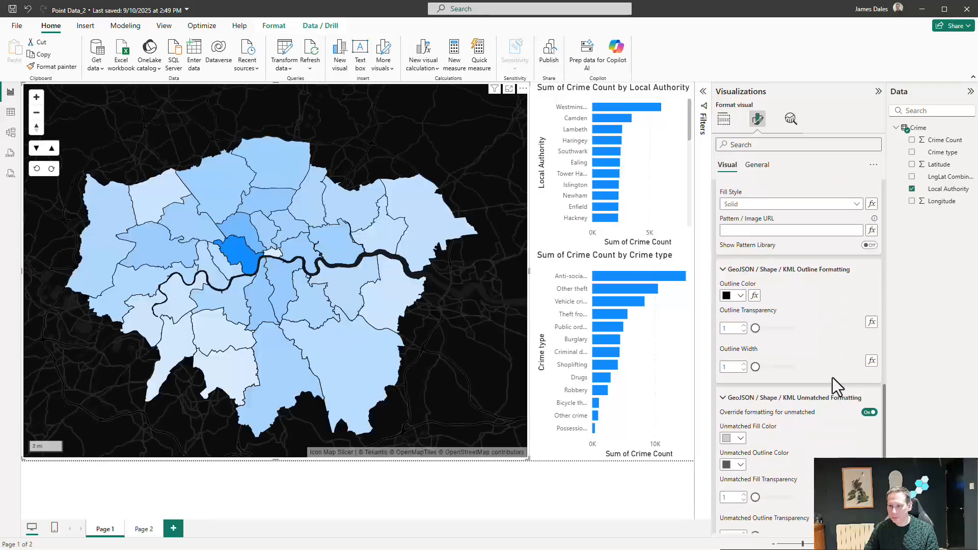
Base the Polygon Extrusion Height of the boundary shapes on the Crime Count field value and inspect the 3D map
scroll(830, 379, "up", 5)
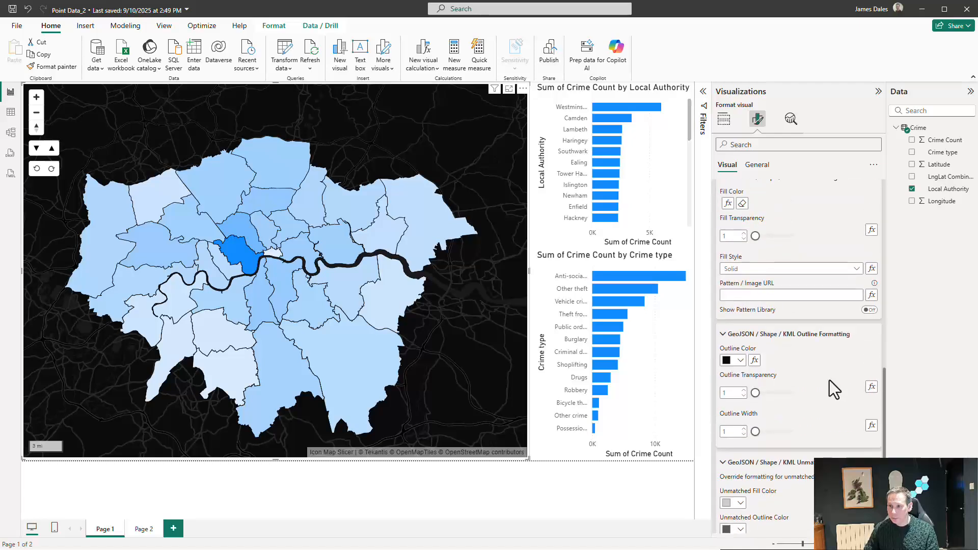
scroll(829, 380, "up", 3)
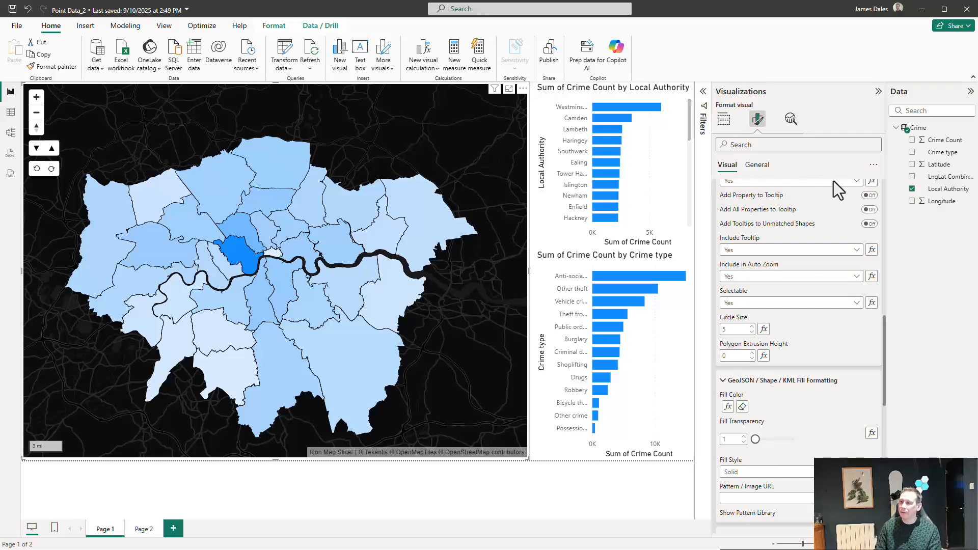
left_click_drag(945, 139, 809, 286)
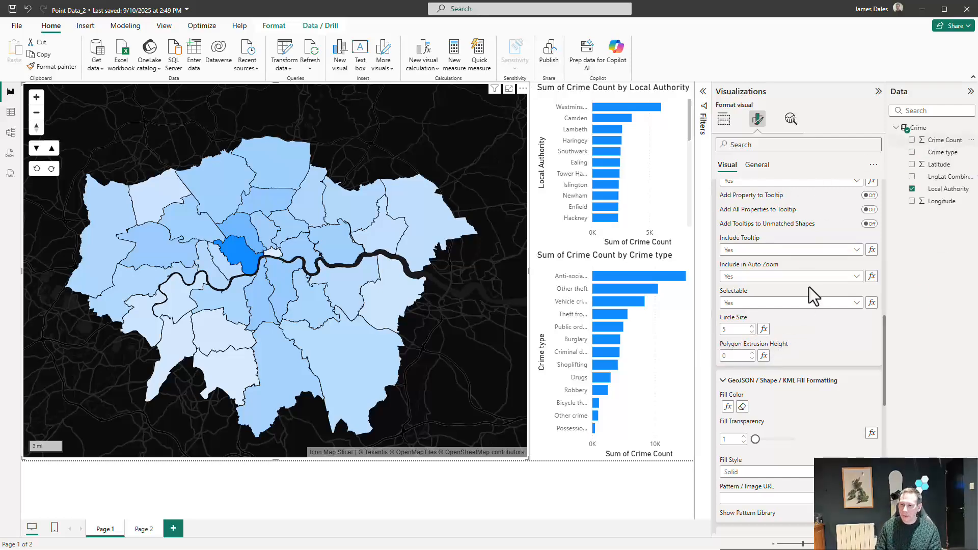
left_click(764, 356)
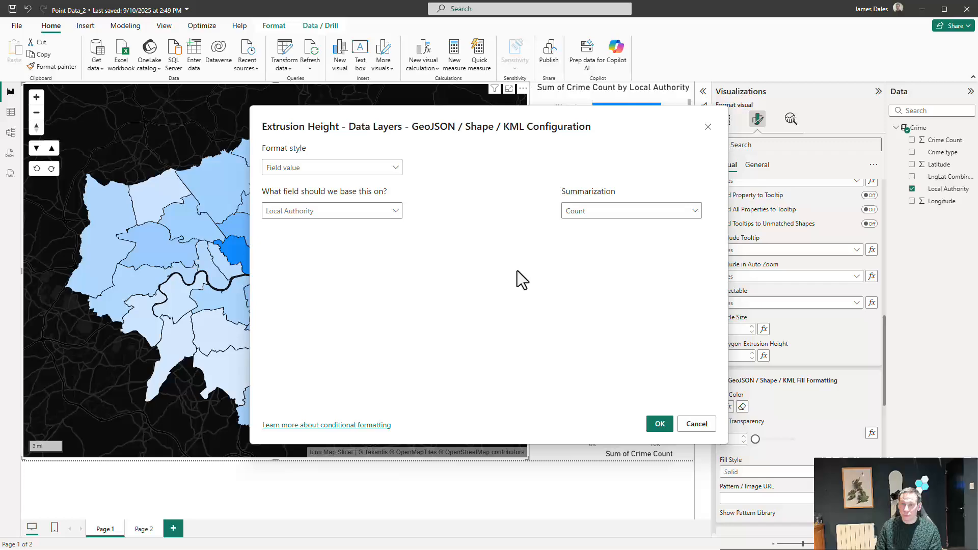
left_click(395, 168)
left_click(300, 210)
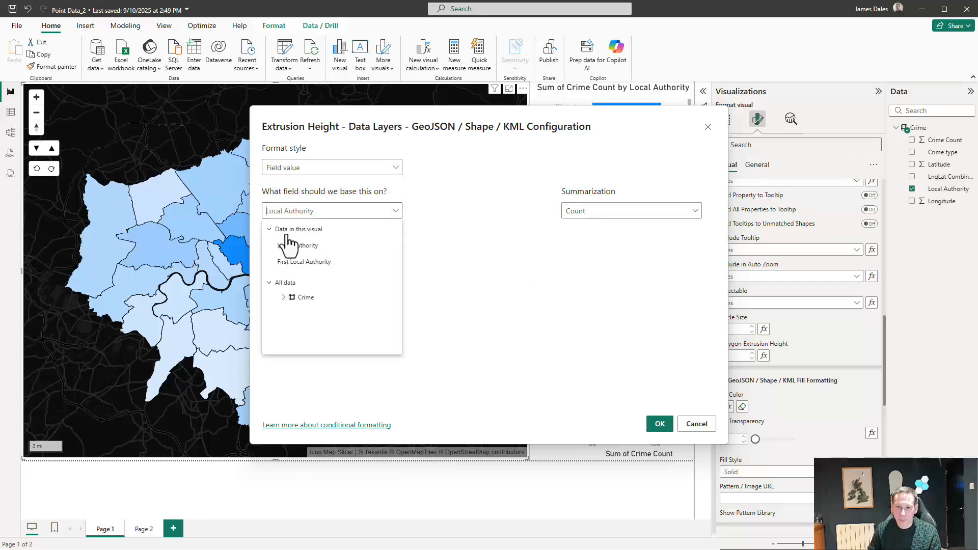
left_click(275, 296)
left_click(299, 311)
left_click(660, 424)
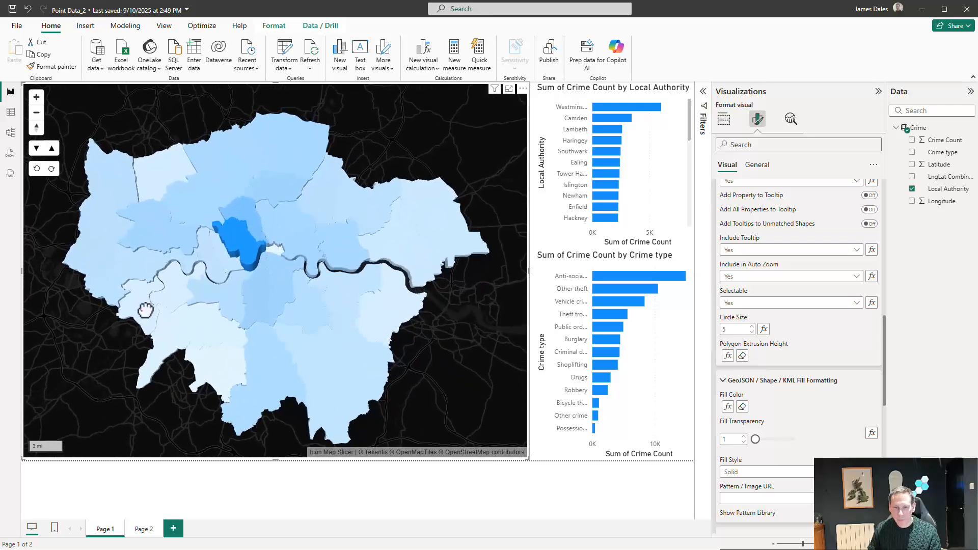
scroll(216, 273, "up", 3)
scroll(213, 278, "down", 3)
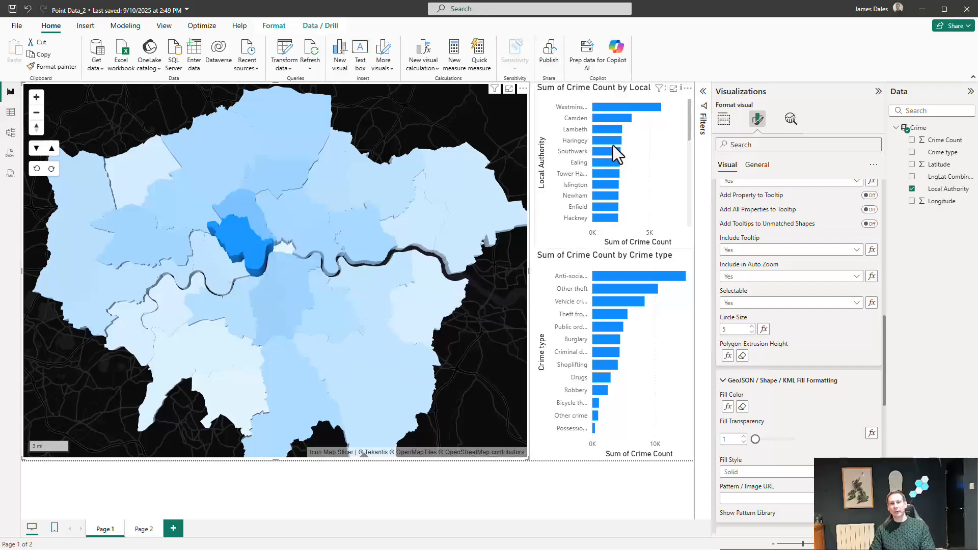
Cross-filter the map by Other theft, public order and criminal damage in the crime type chart, then clear the selection
left_click(607, 291)
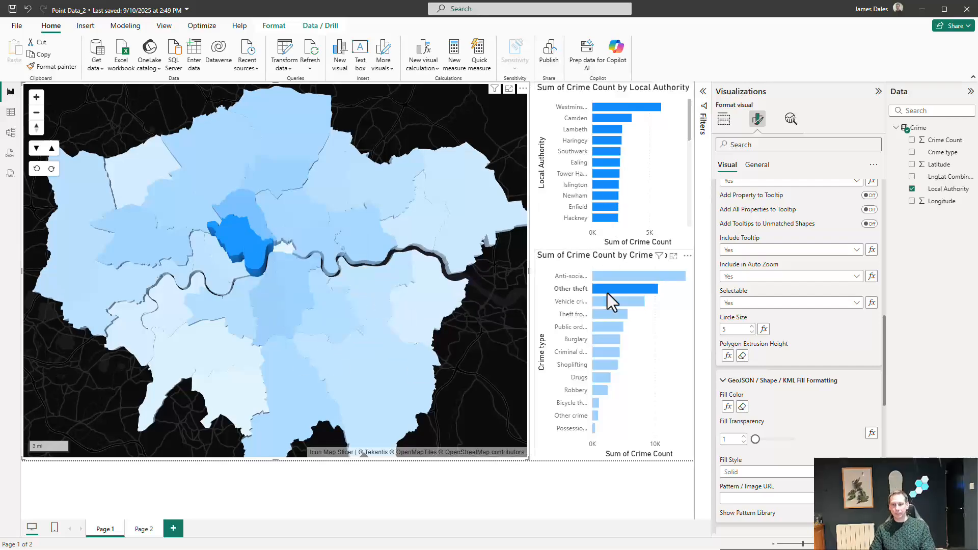
left_click(606, 328)
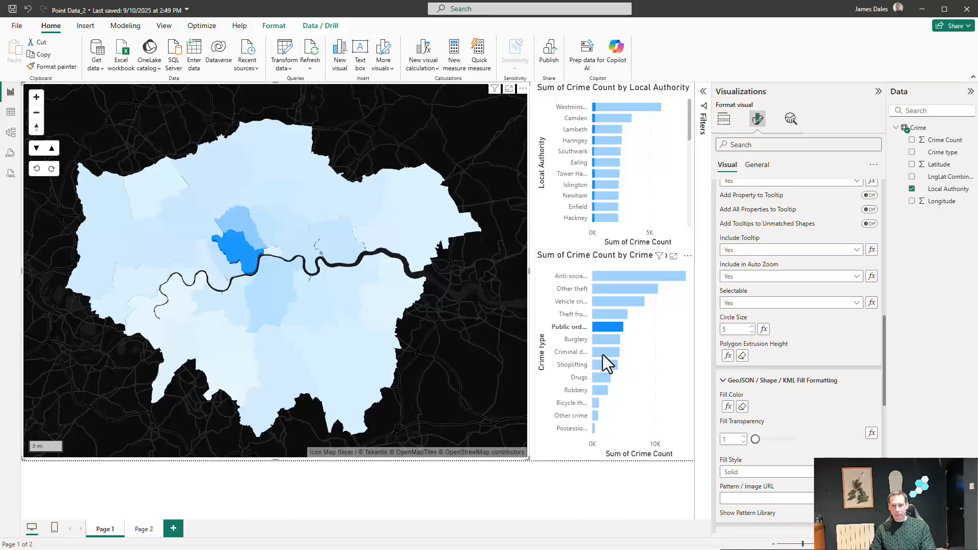
left_click(603, 355)
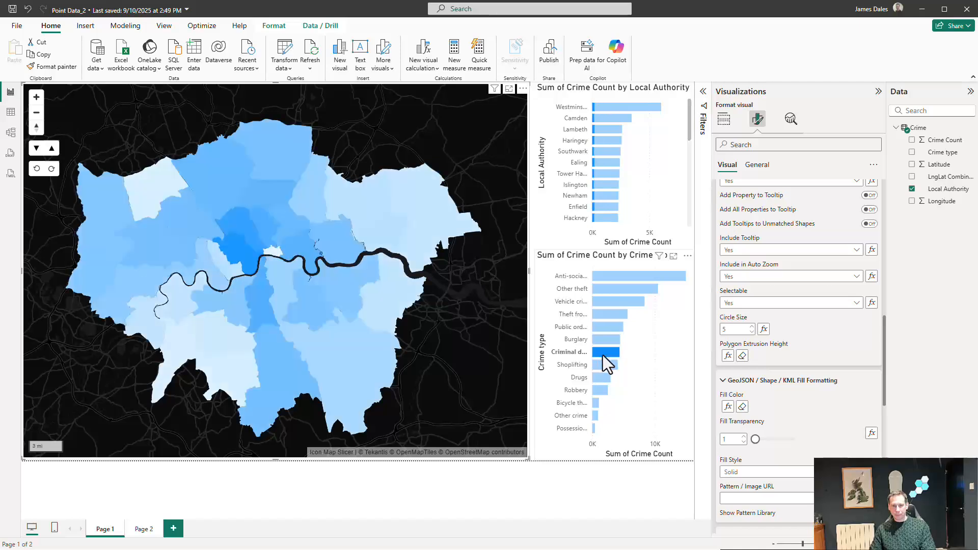
left_click(603, 356)
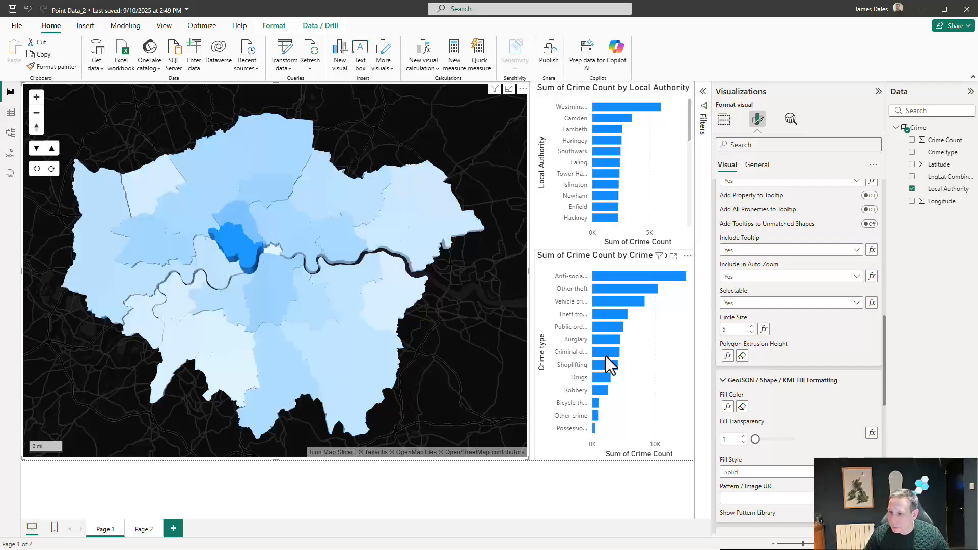
Enable Circle Select in the map's User Selection settings
scroll(794, 362, "down", 10)
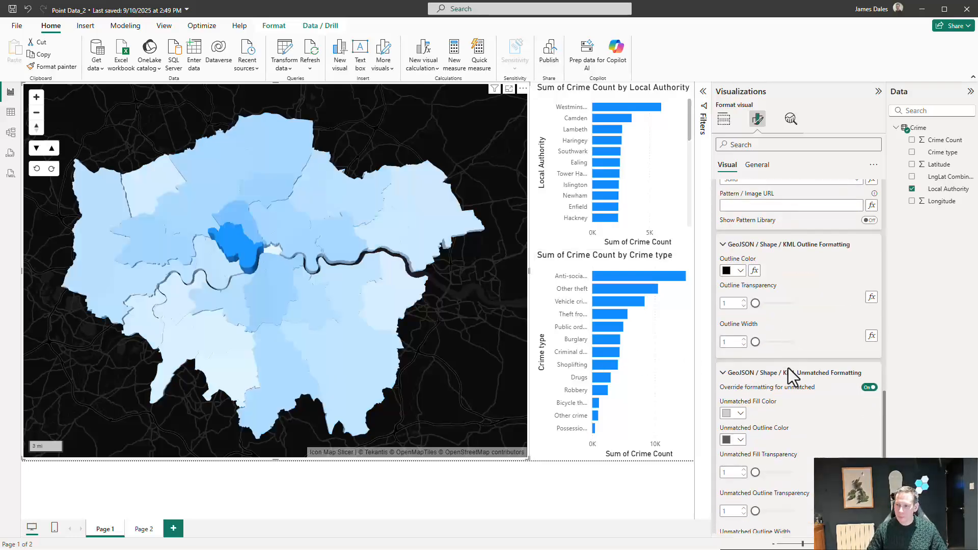
scroll(792, 367, "down", 1)
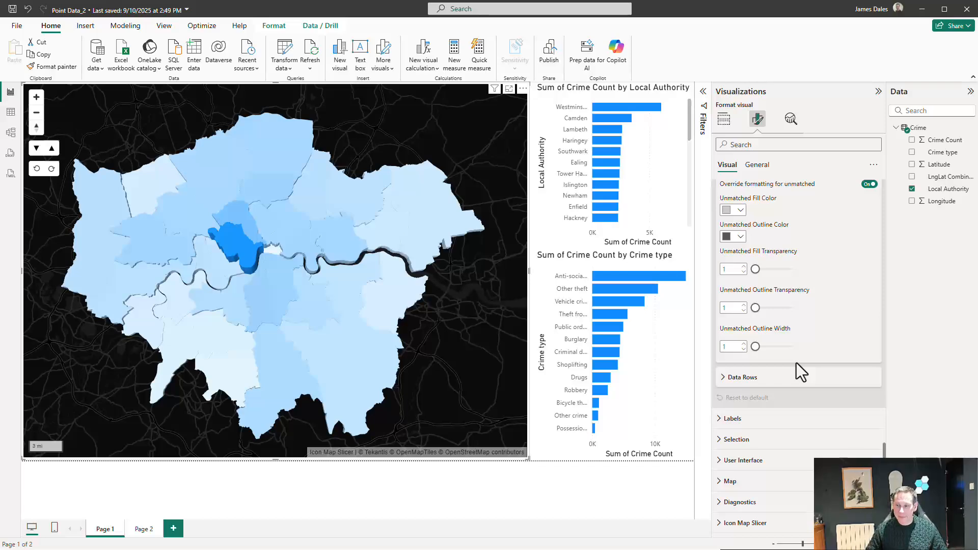
scroll(798, 366, "up", 15)
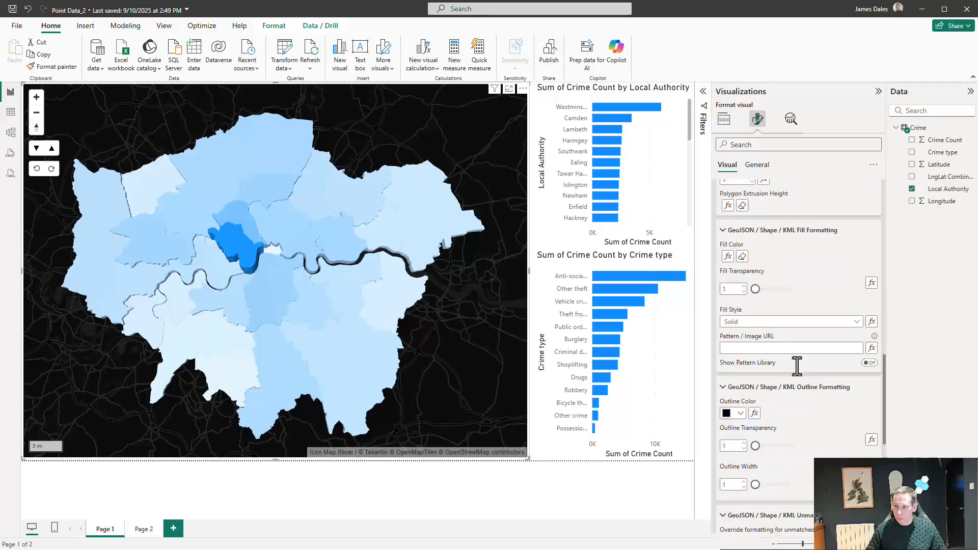
scroll(796, 360, "up", 5)
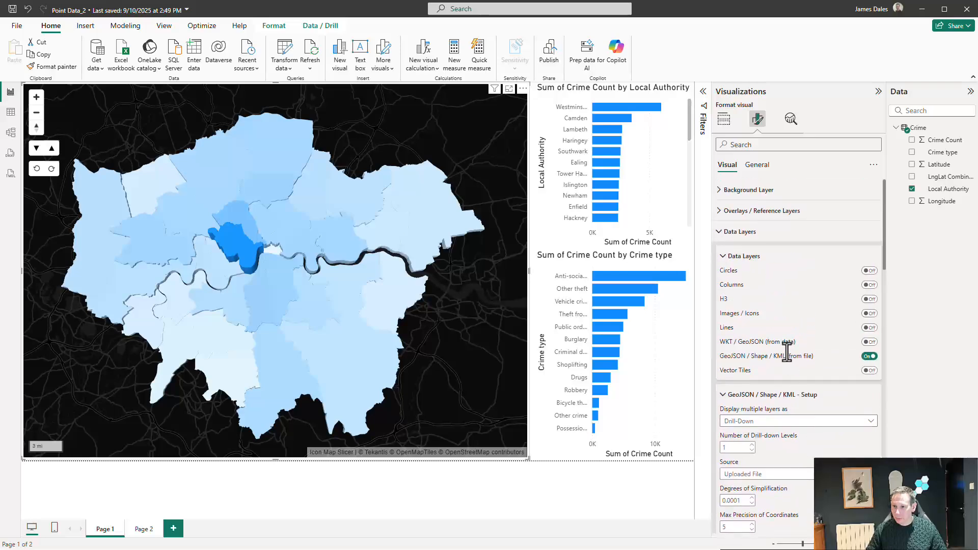
left_click(741, 234)
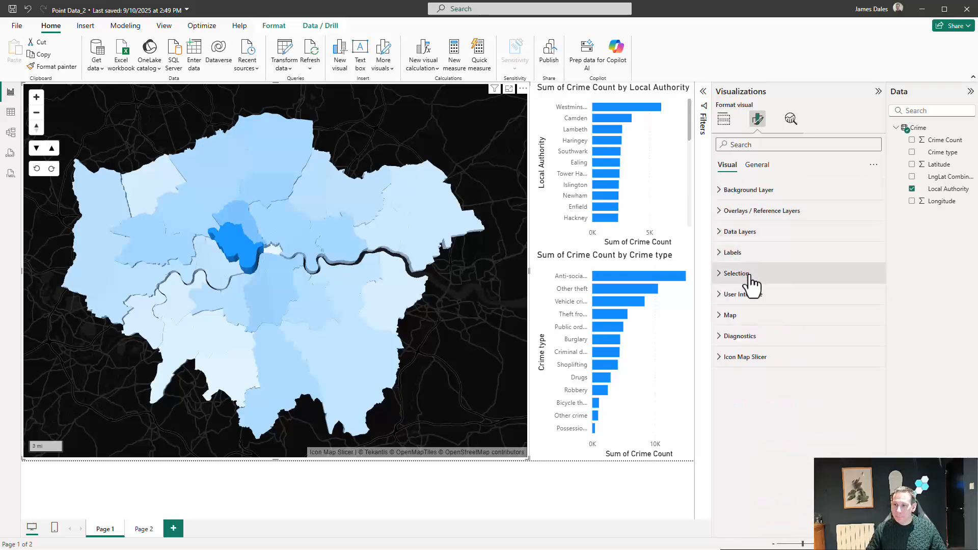
left_click(751, 276)
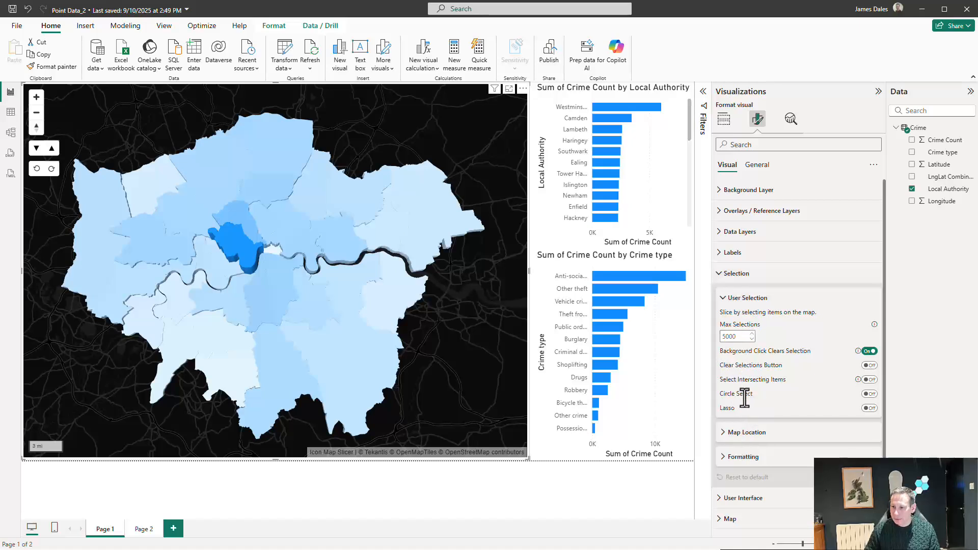
left_click(869, 394)
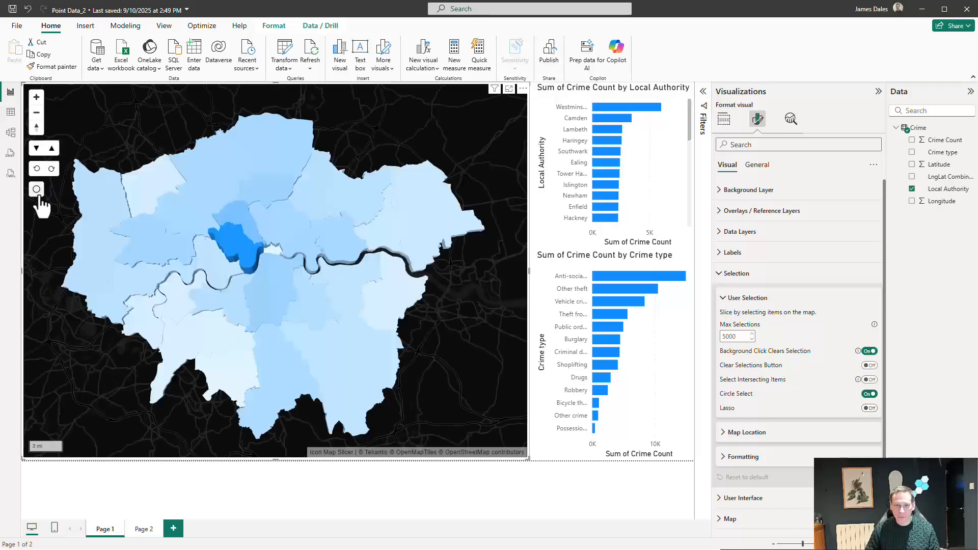
Switch the map's data layers so Circles is on and GeoJSON / Shape / KML (from file) is off
left_click(724, 119)
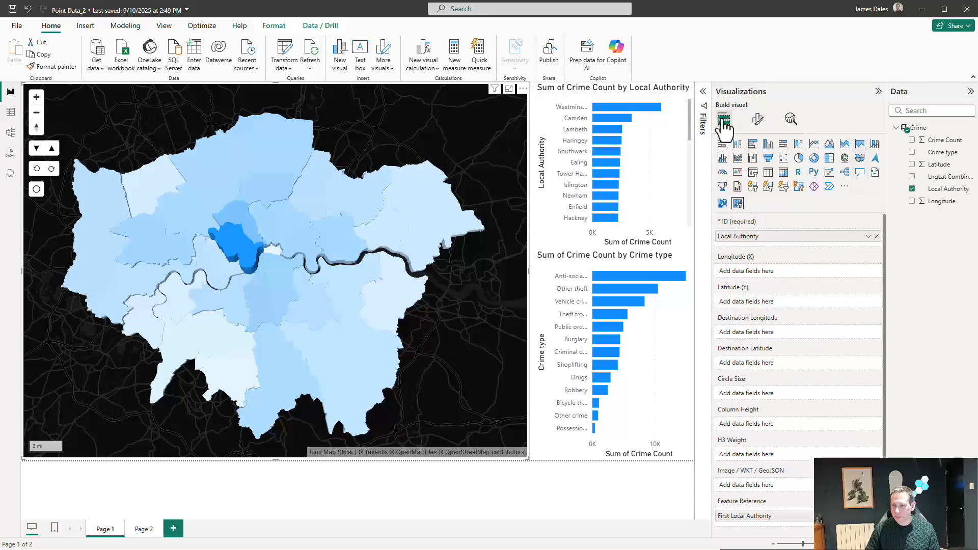
left_click(759, 121)
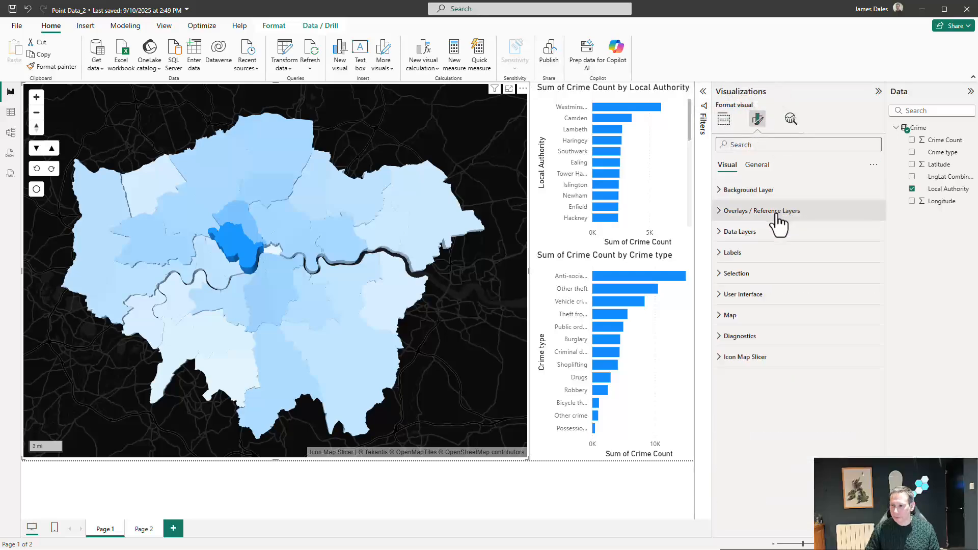
left_click(738, 232)
left_click(868, 271)
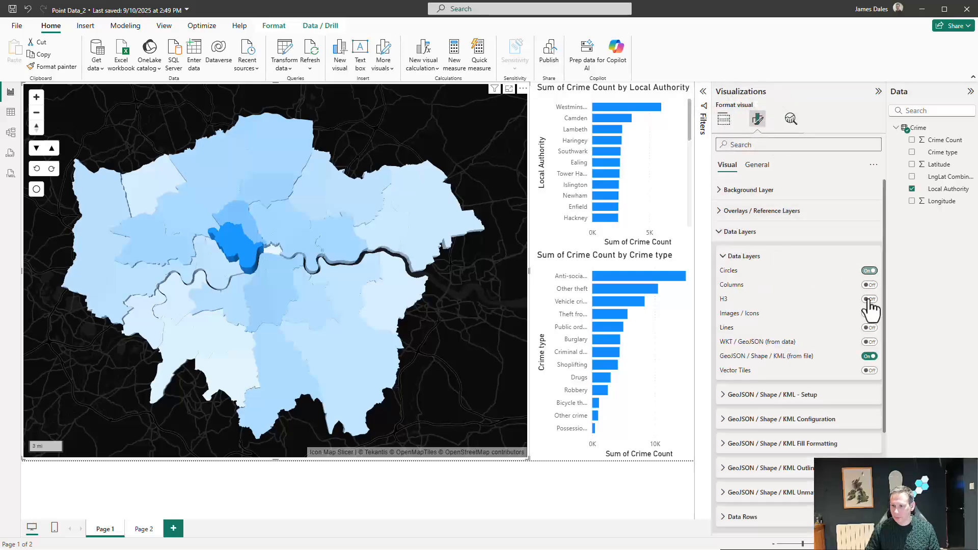
left_click(869, 356)
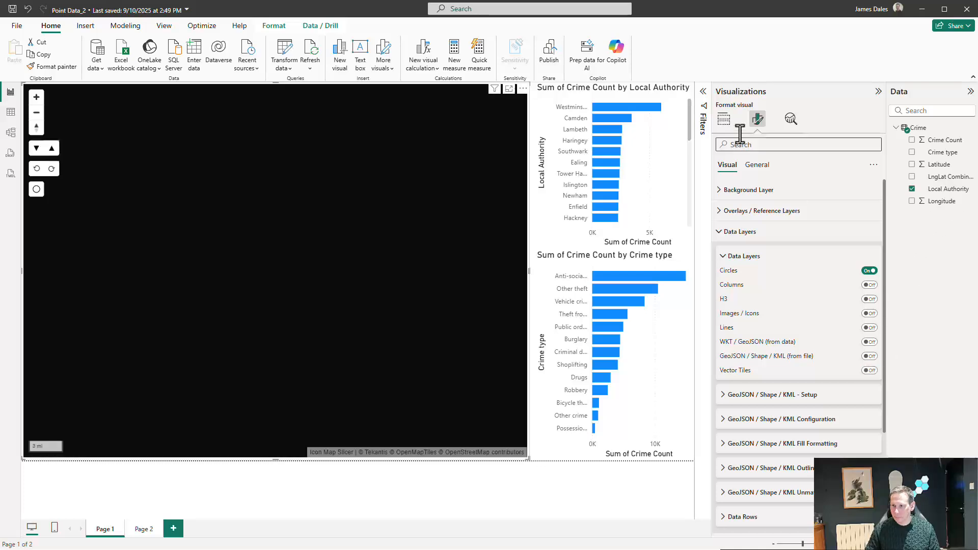
Assign the Latitude and Longitude fields to the map's Latitude (Y) and Longitude (X) roles
left_click(724, 120)
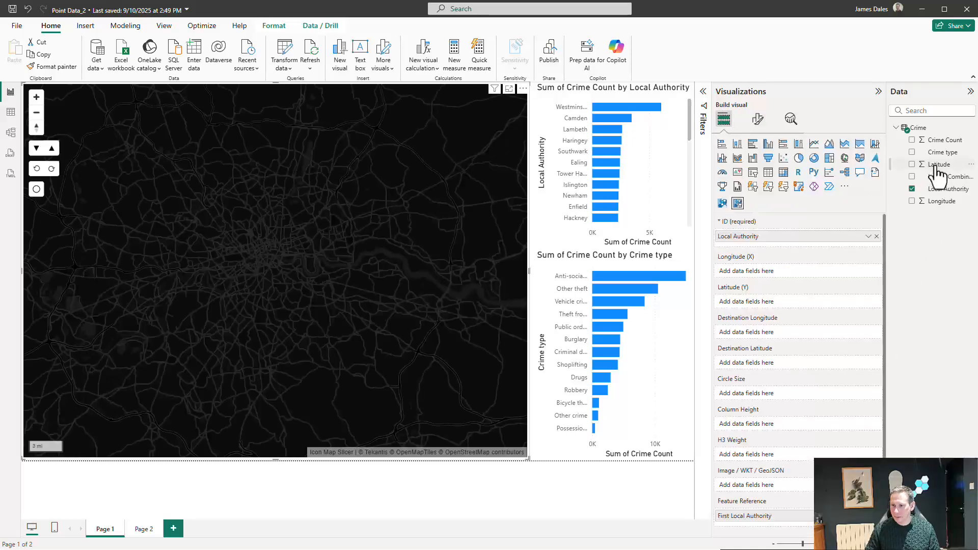
left_click_drag(934, 169, 775, 305)
left_click_drag(925, 210, 789, 271)
Replace Local Authority with LngLat Combined as the map's ID, clear the Feature Reference, and use Crime Count for Circle Size
left_click(876, 236)
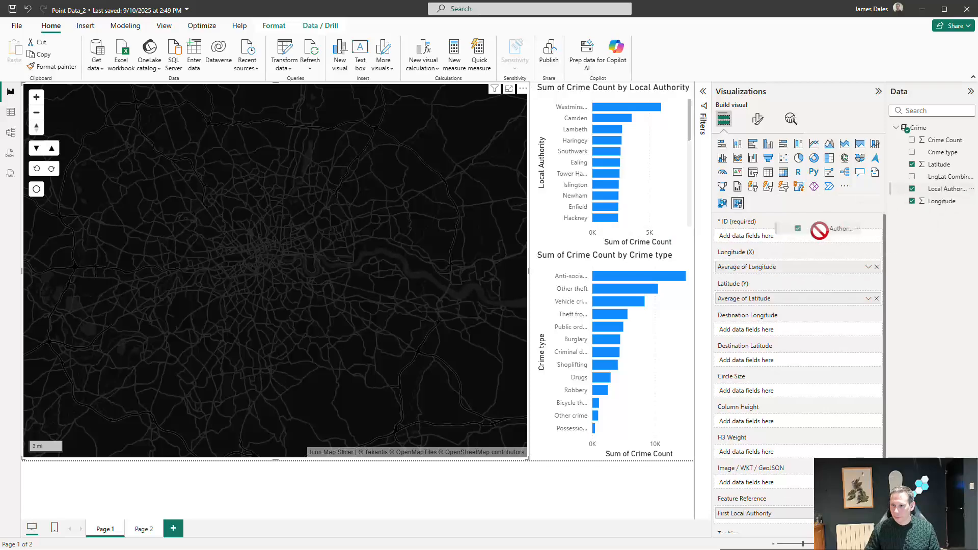
left_click_drag(948, 177, 821, 238)
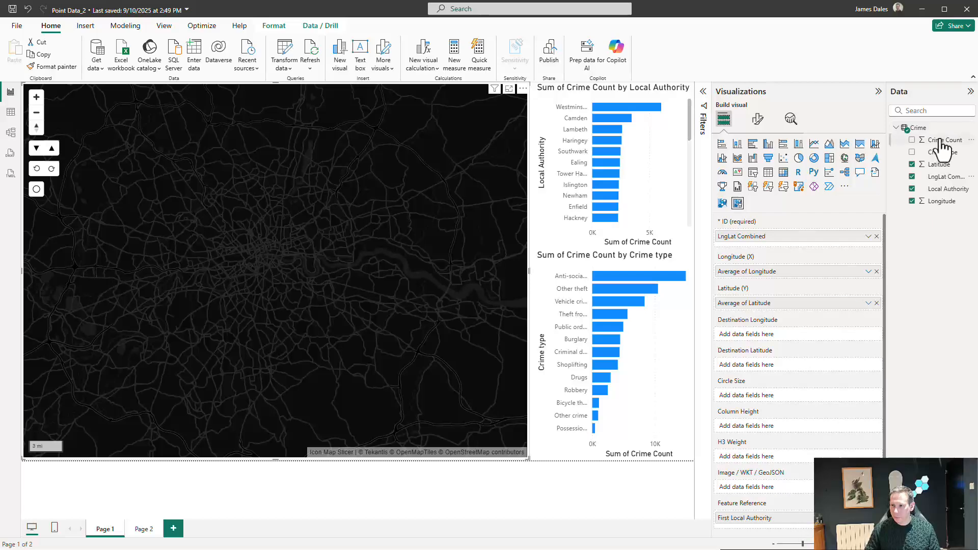
left_click(912, 189)
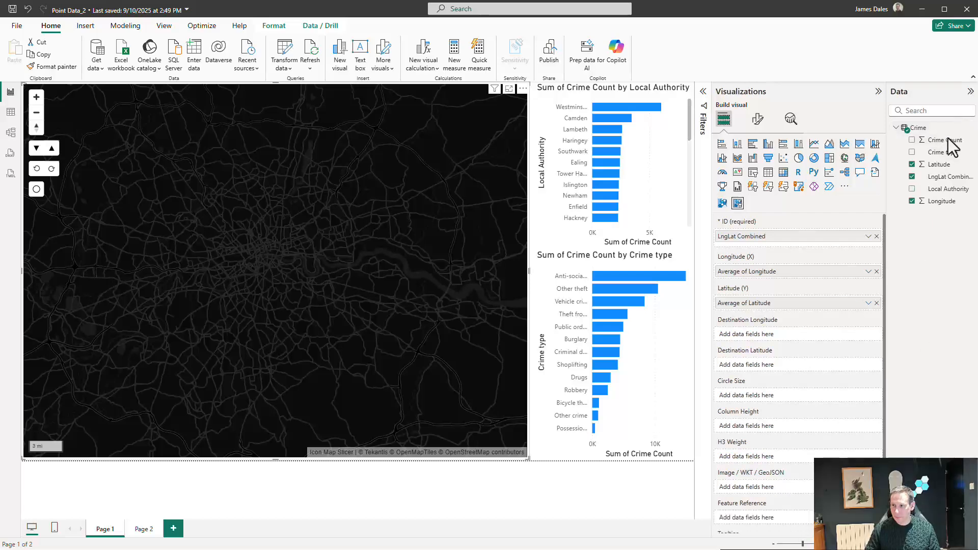
left_click_drag(946, 140, 805, 398)
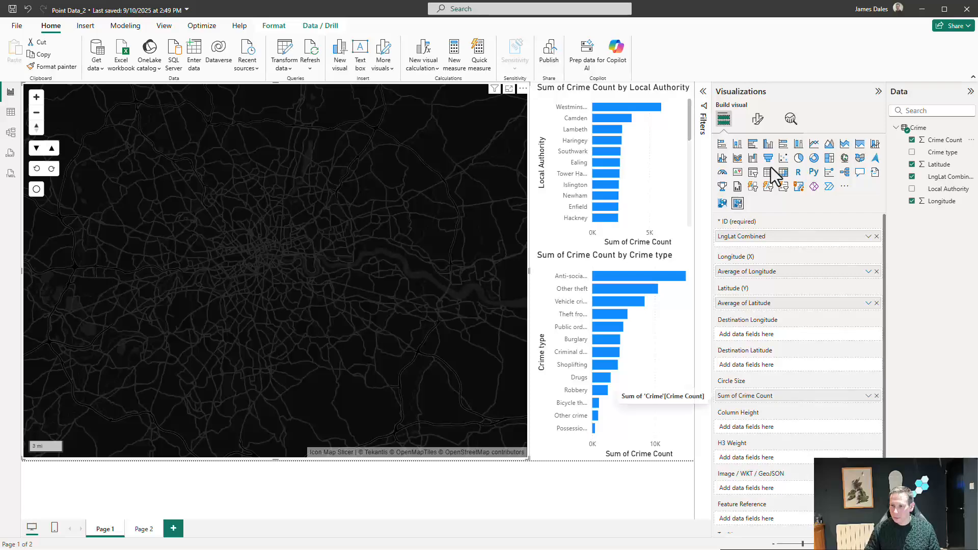
Set the Outline Width of the map's circles to 1
left_click(758, 120)
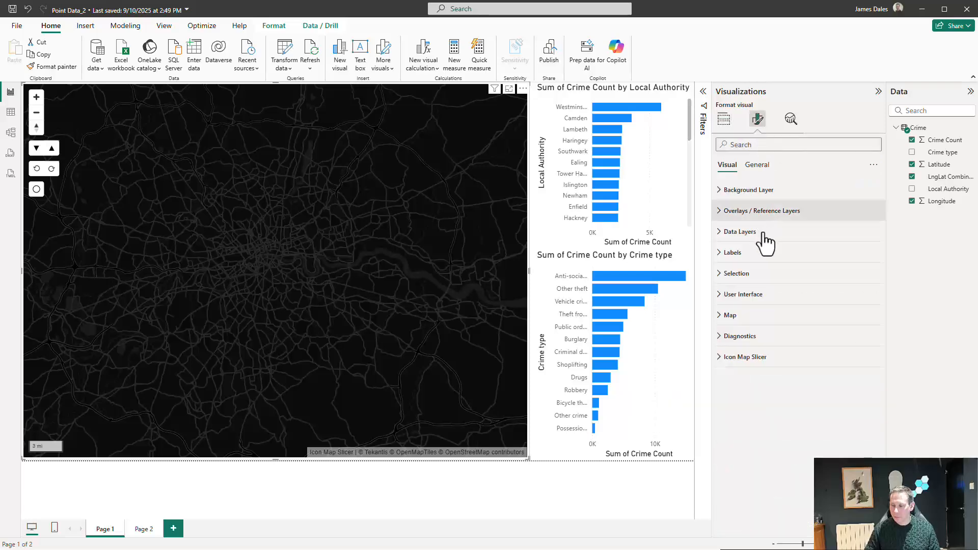
left_click(762, 233)
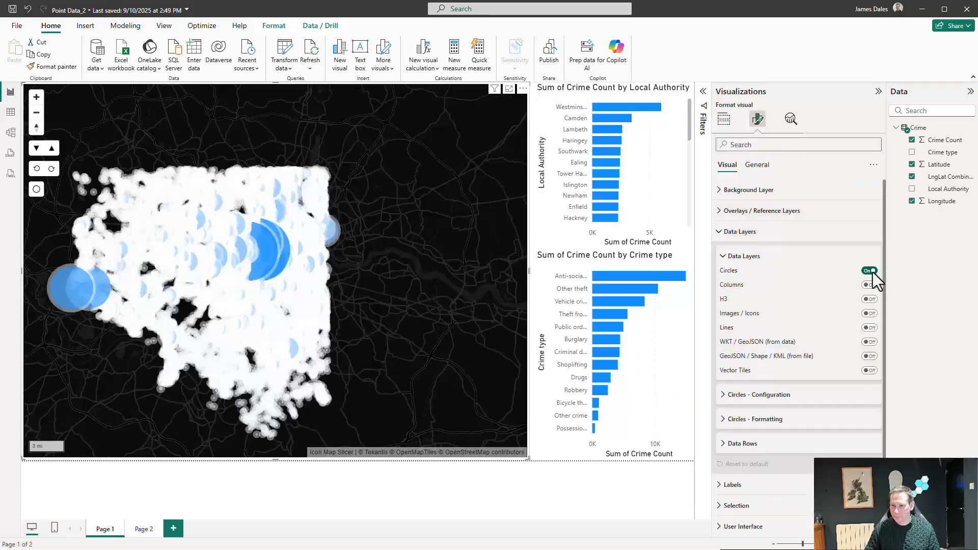
left_click(769, 400)
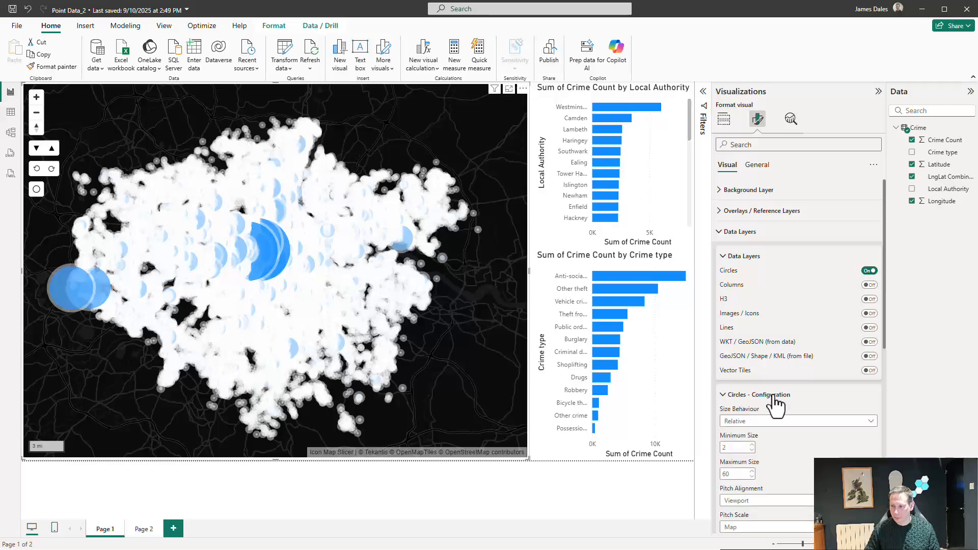
scroll(795, 403, "down", 10)
left_click(769, 352)
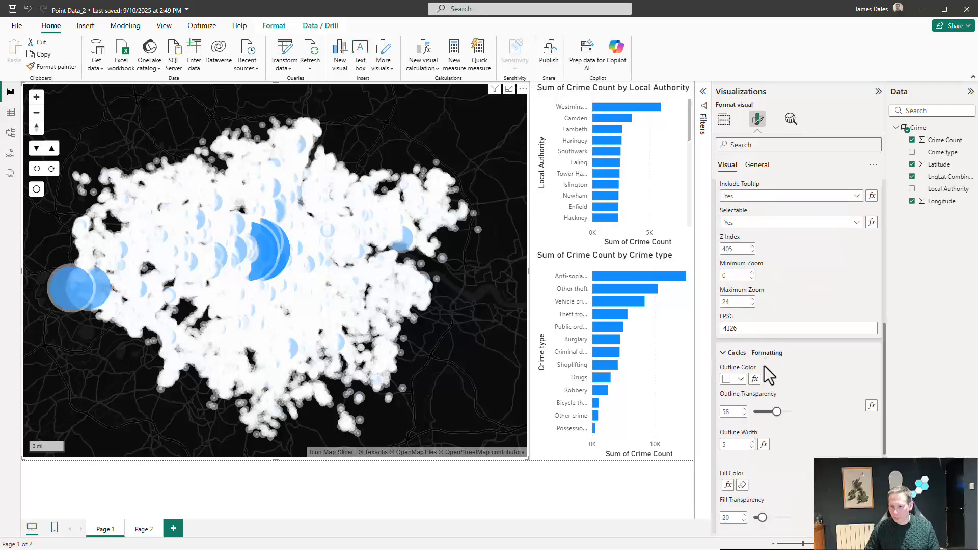
left_click(734, 445)
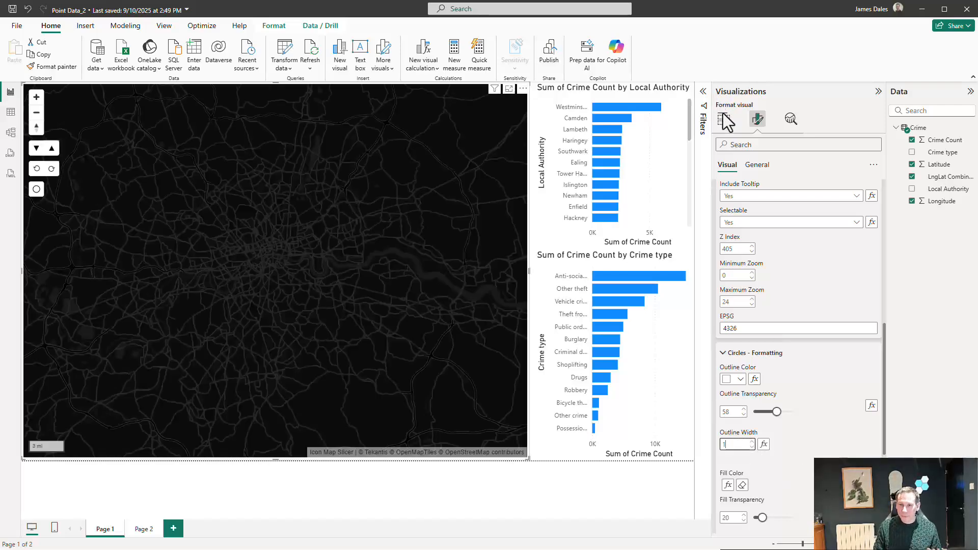
left_click(723, 119)
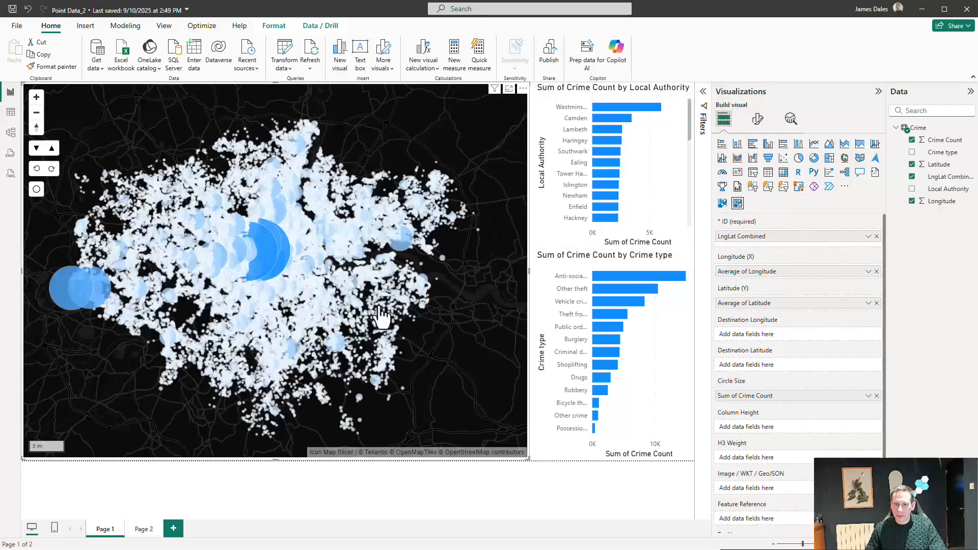
Slice the report by circle-selecting crime points within a radius of about 2.3 km in northeast London, then clear the selection
scroll(385, 205, "up", 5)
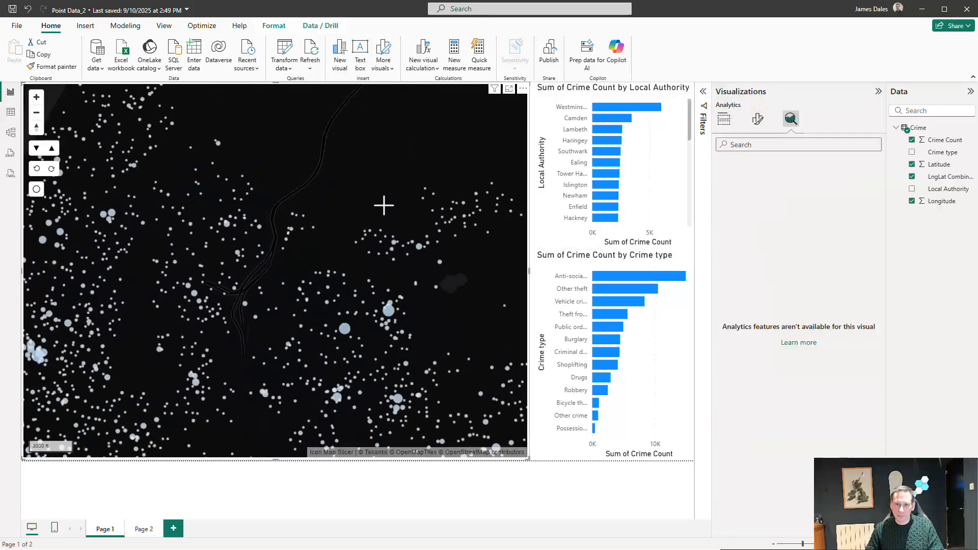
left_click_drag(269, 309, 299, 273)
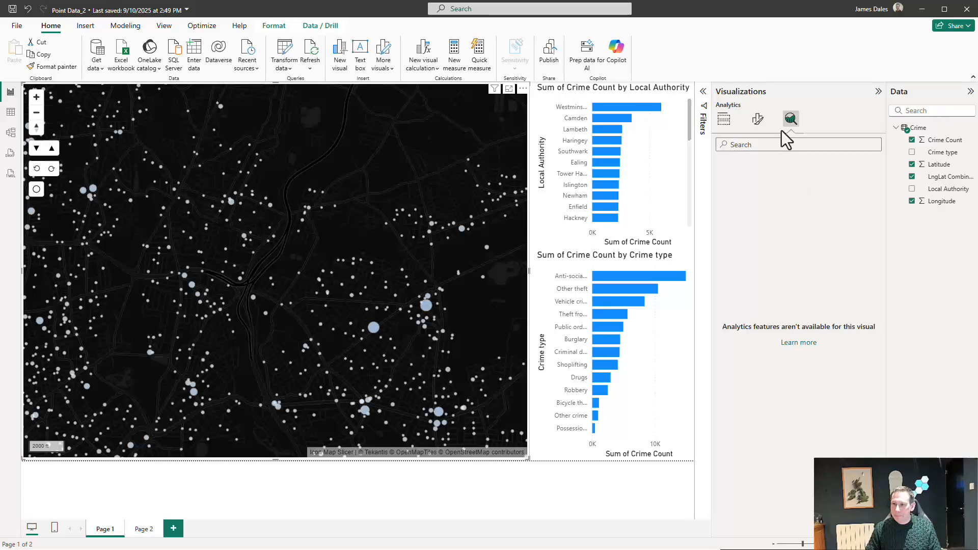
left_click(757, 120)
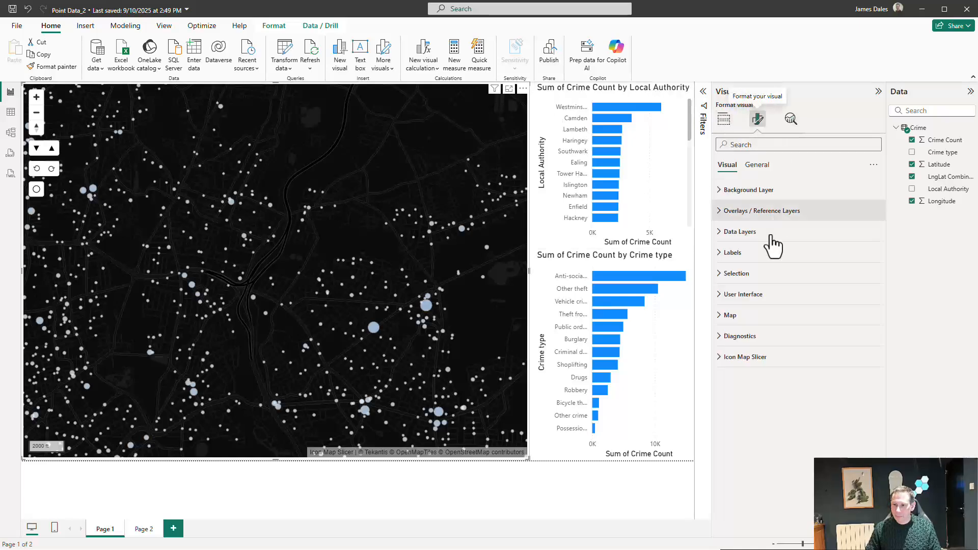
left_click(761, 273)
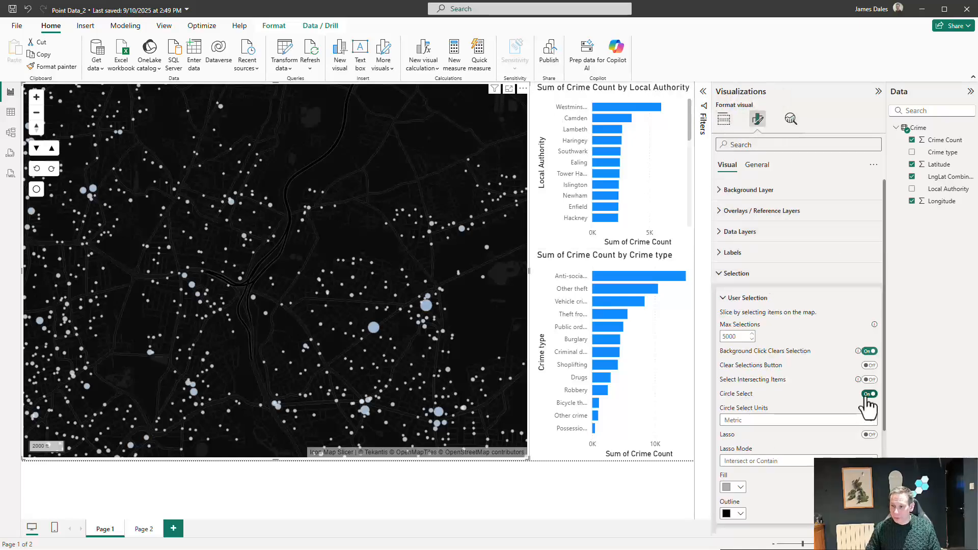
left_click(37, 190)
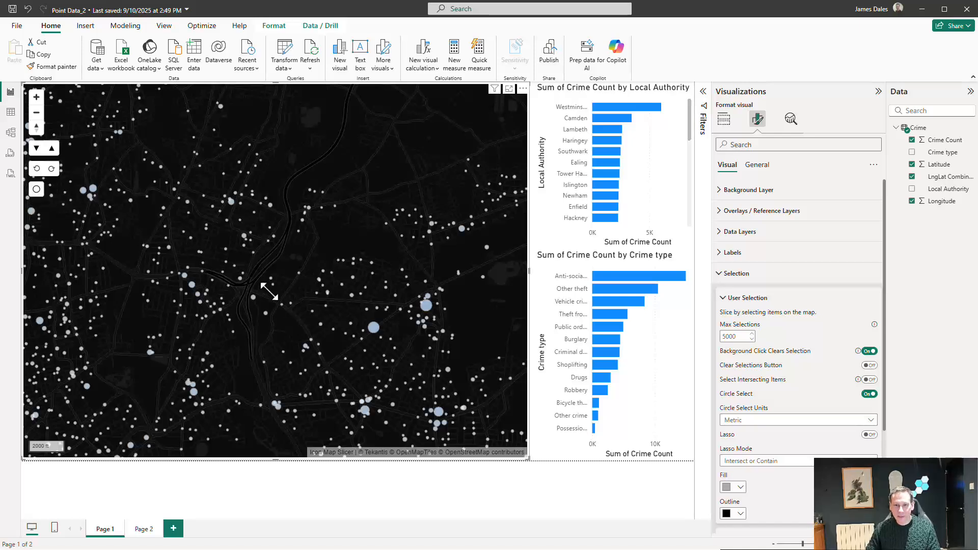
left_click_drag(270, 291, 344, 365)
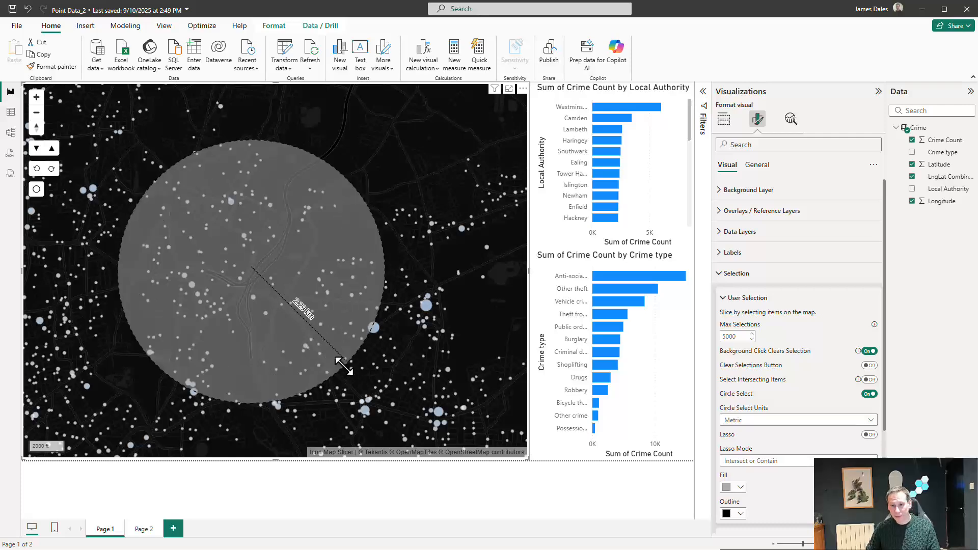
left_click_drag(344, 366, 343, 366)
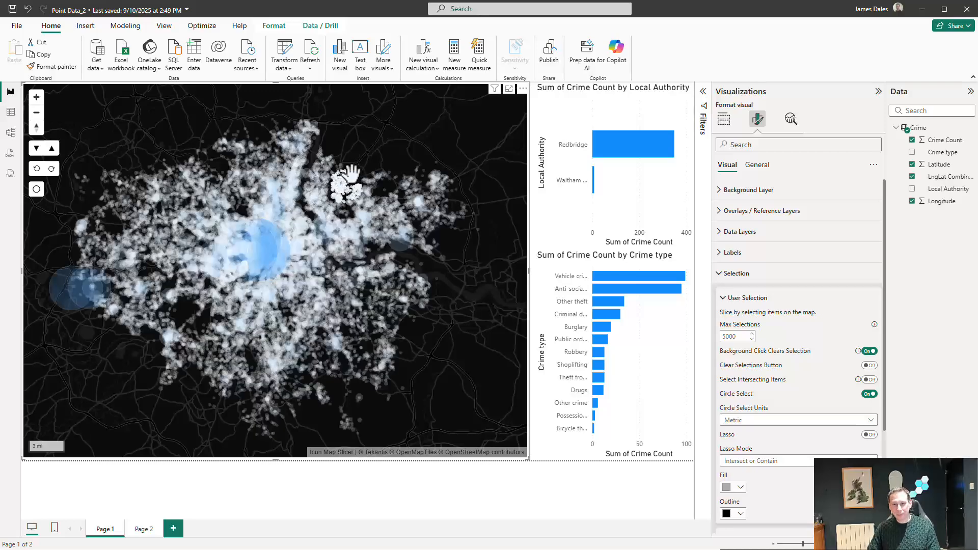
left_click(457, 155)
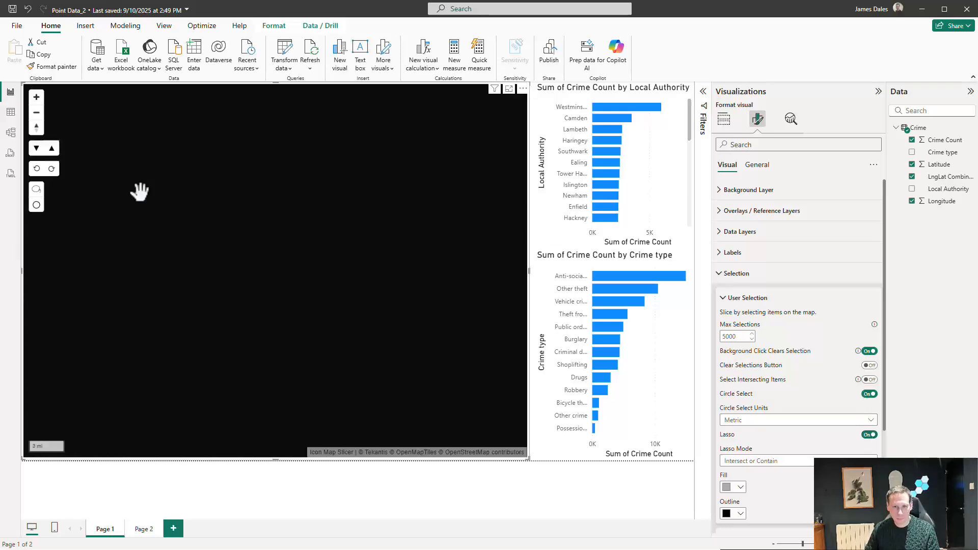
Slice the report by lasso-selecting the crime points in London's outer northwest, then clear the selection
left_click(38, 191)
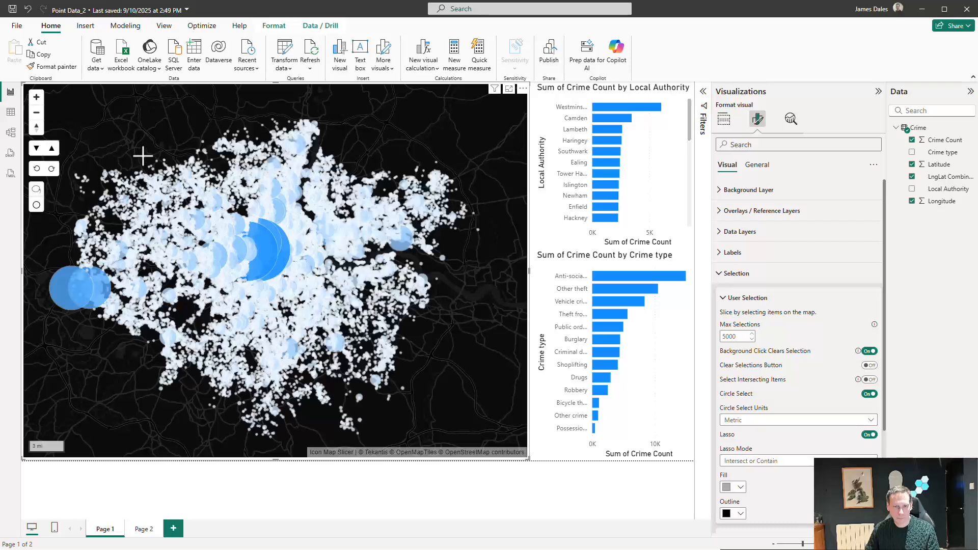
mouse_move(142, 157)
left_mouse_down()
mouse_move(90, 201)
mouse_move(144, 177)
mouse_move(146, 159)
left_mouse_up()
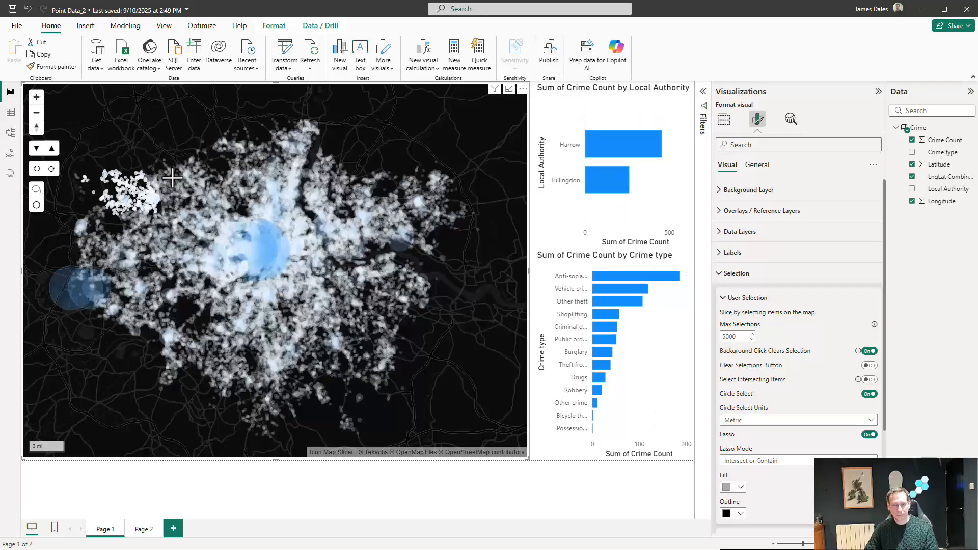
left_click(140, 127)
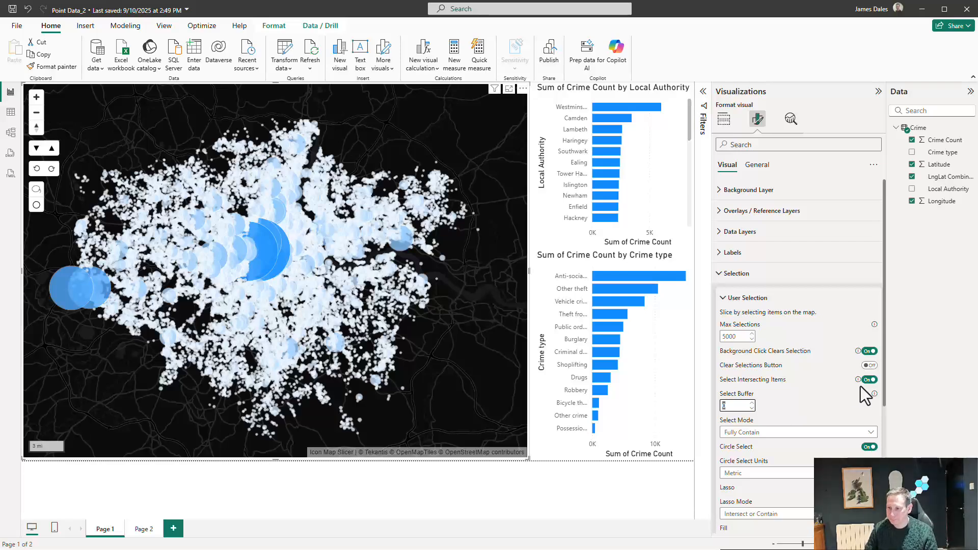
Configure Map Location slicing with Average of Longitude as the longitude field and Average of Latitude as the latitude field
scroll(831, 381, "down", 4)
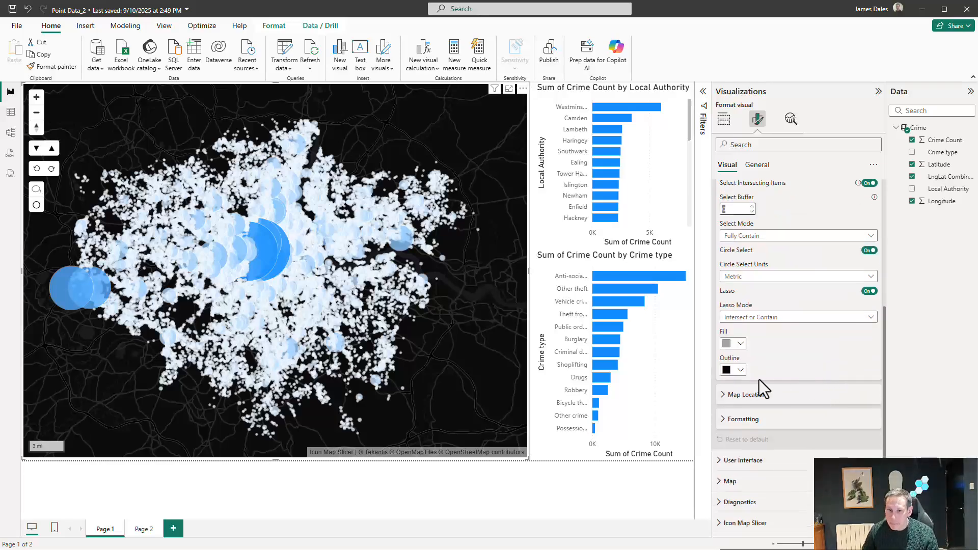
scroll(855, 253, "up", 3)
scroll(825, 356, "down", 1)
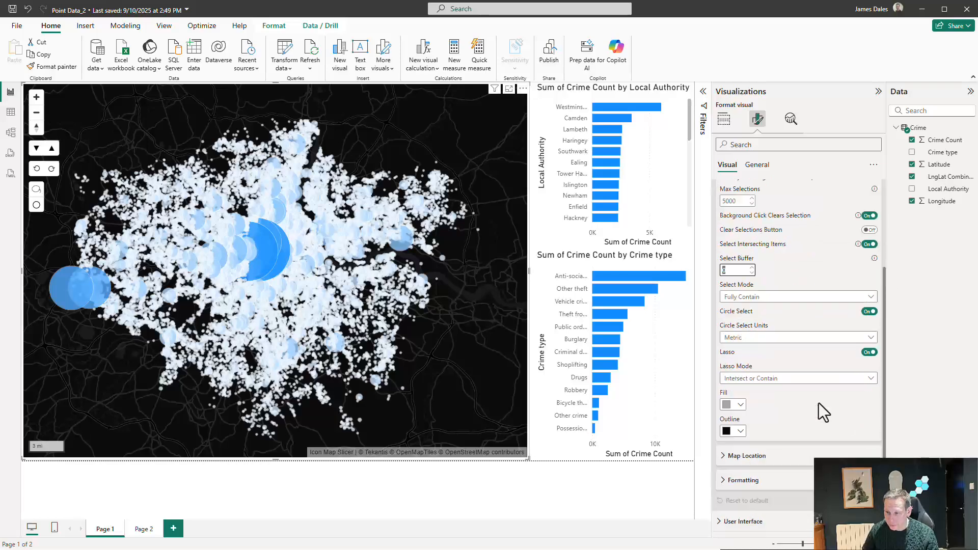
scroll(818, 402, "down", 1)
left_click(754, 397)
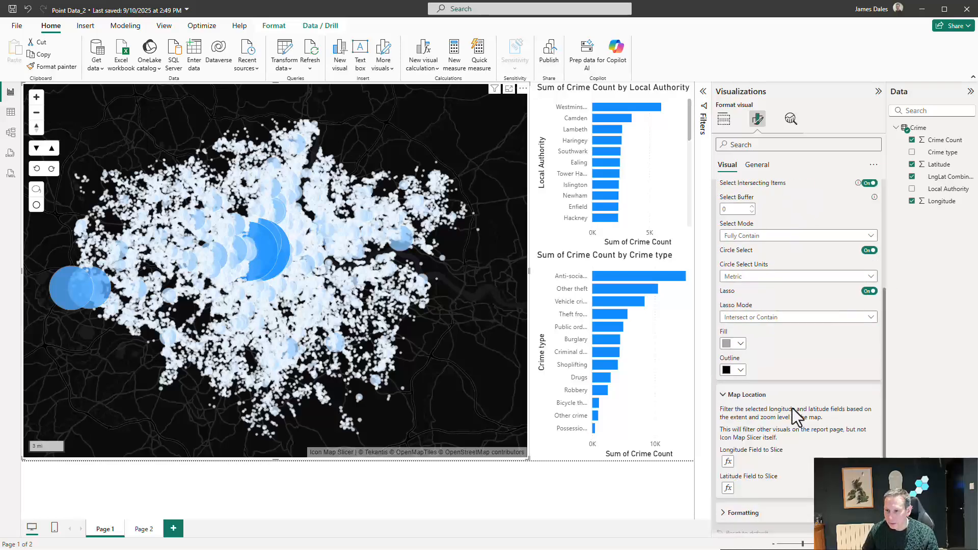
scroll(792, 408, "down", 2)
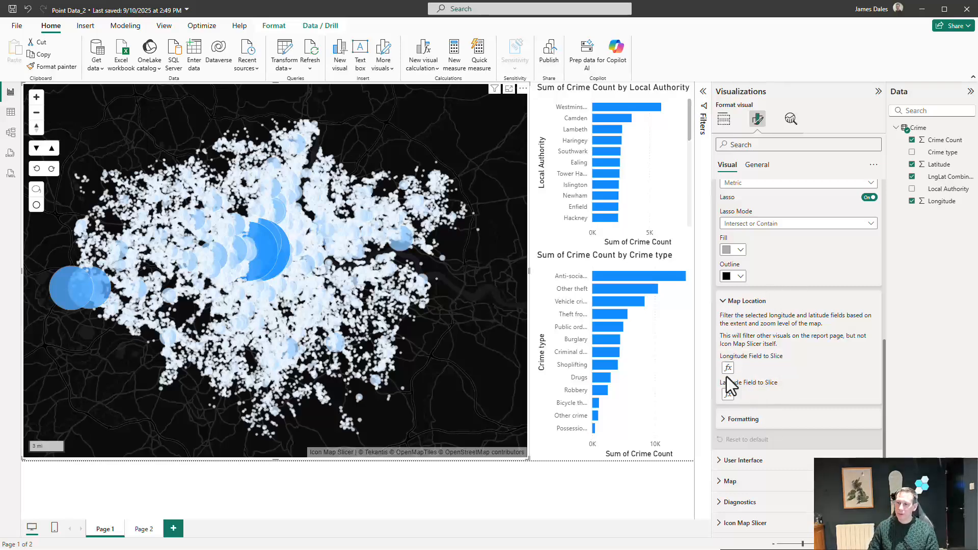
left_click(727, 368)
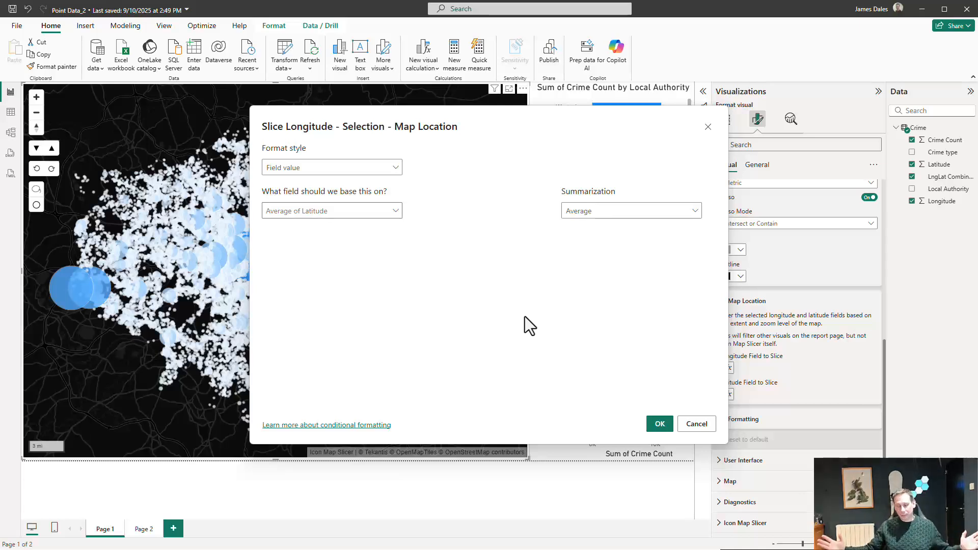
left_click(395, 211)
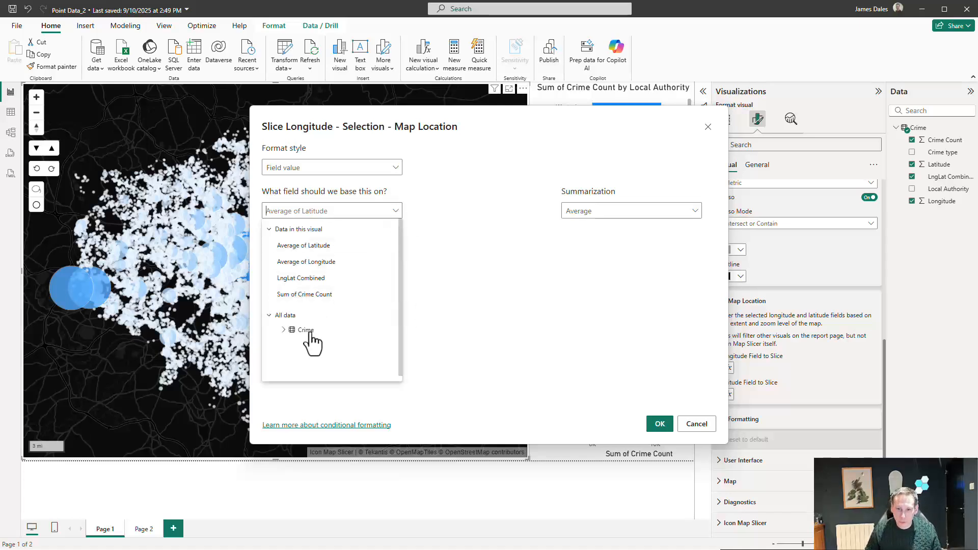
left_click(313, 261)
left_click(658, 424)
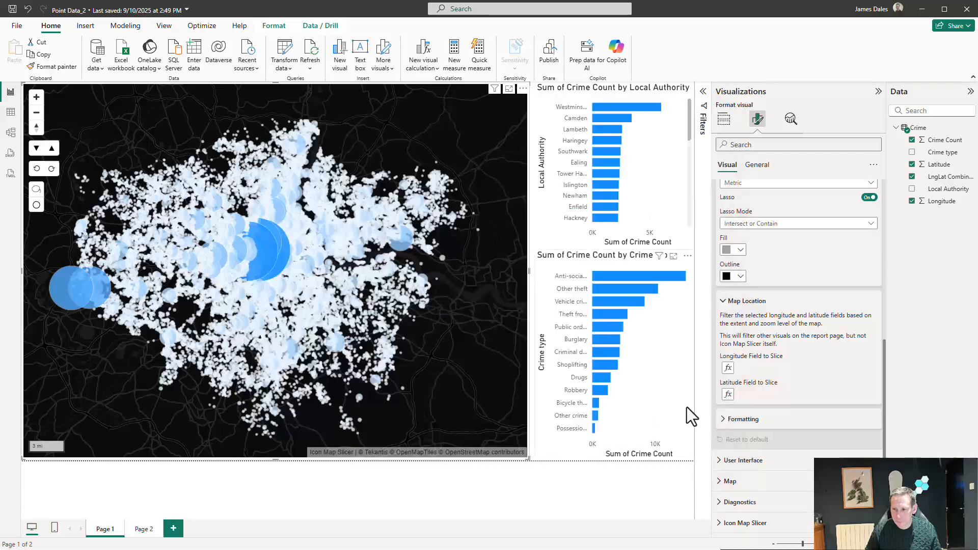
left_click(728, 395)
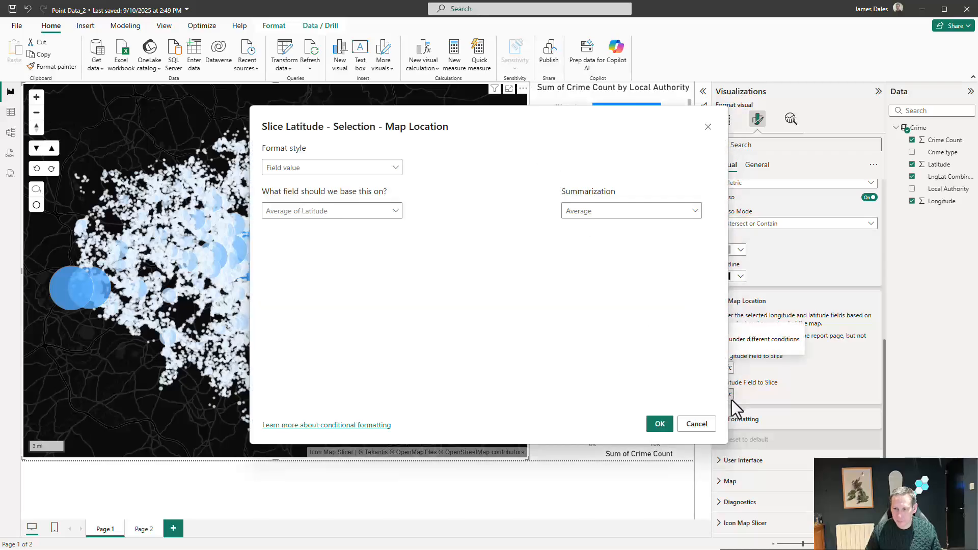
left_click(659, 424)
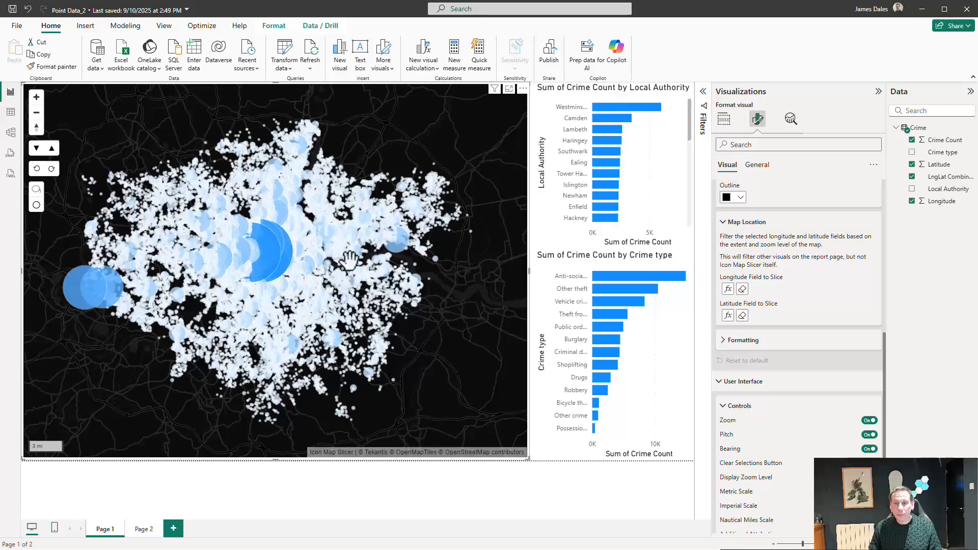
Slice the charts by map location by narrowing the map extent to the Greenwich and Bexley area of southeast London
scroll(353, 278, "up", 5)
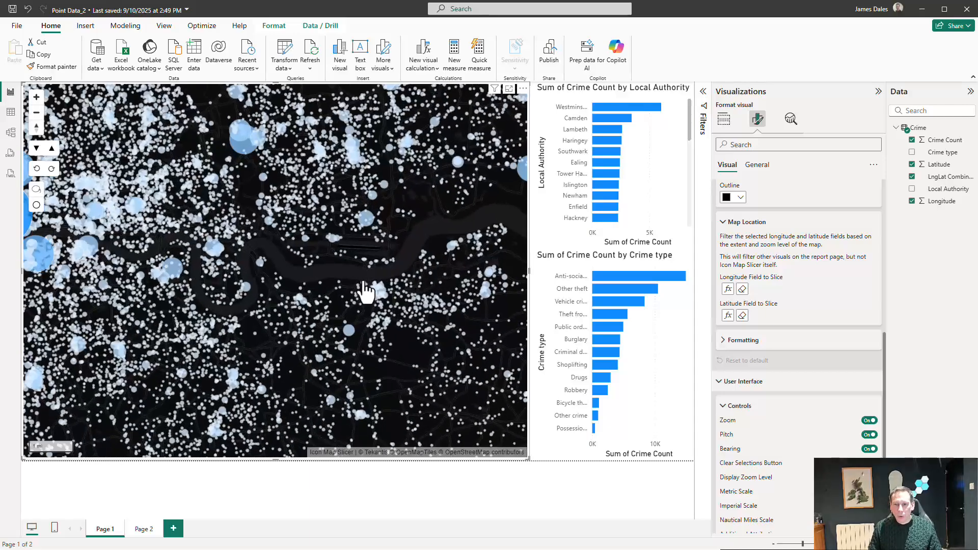
scroll(361, 311, "up", 2)
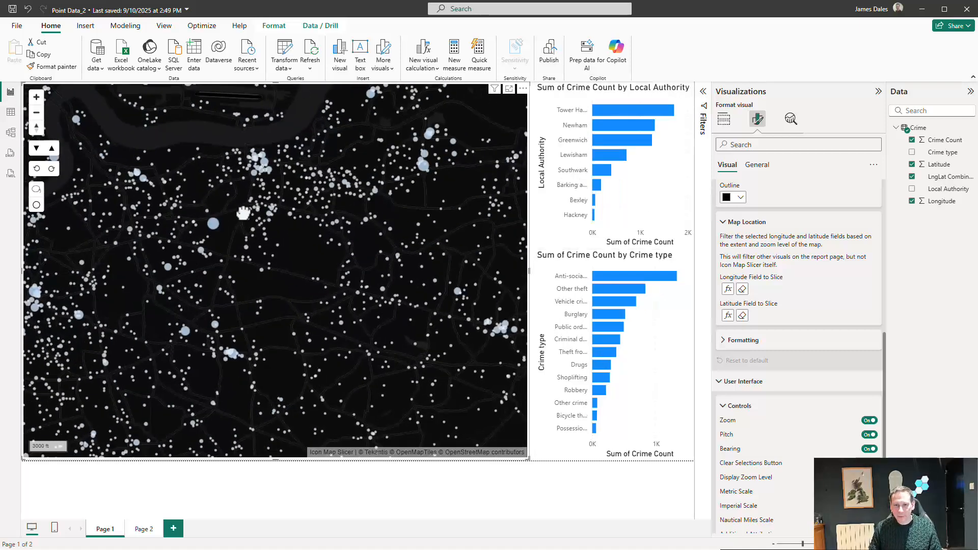
left_click_drag(371, 332, 244, 212)
scroll(390, 273, "up", 1)
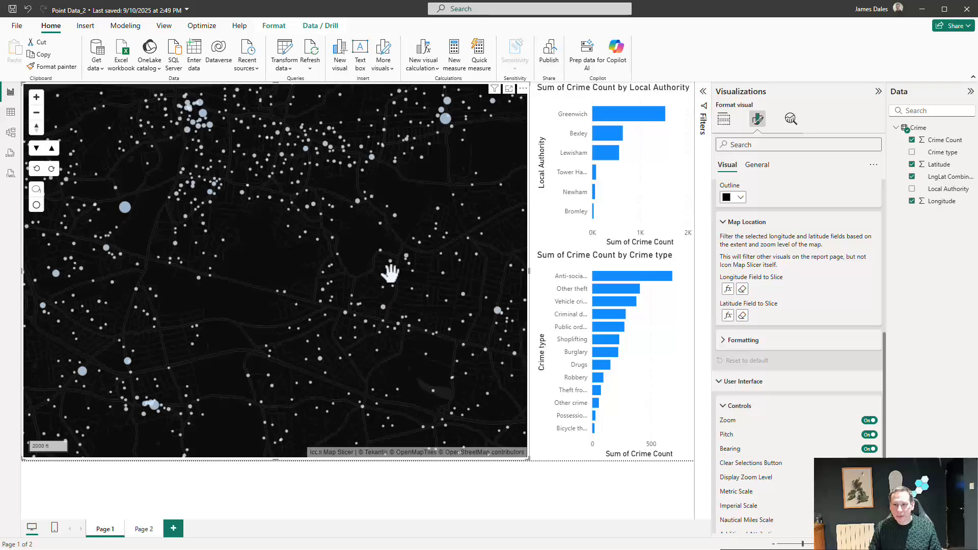
scroll(390, 273, "up", 3)
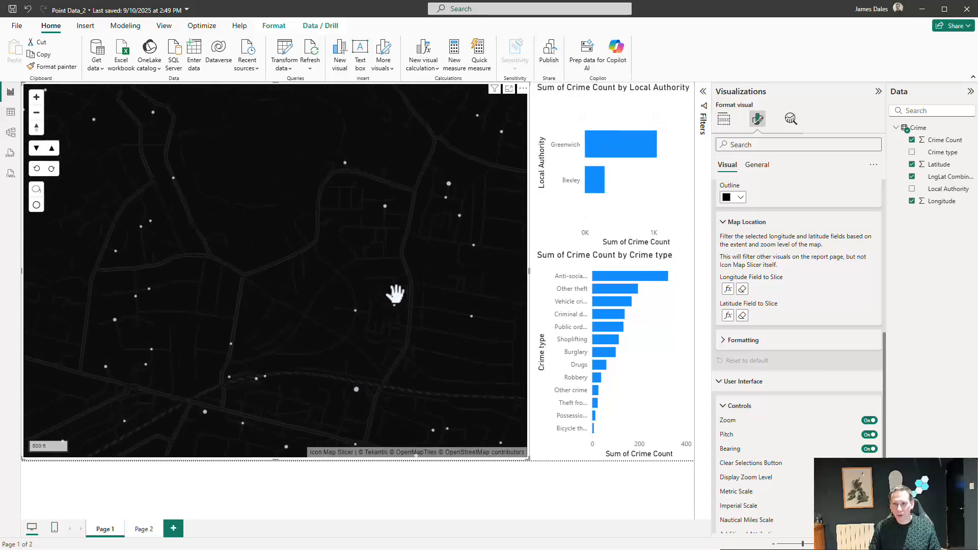
scroll(395, 293, "up", 1)
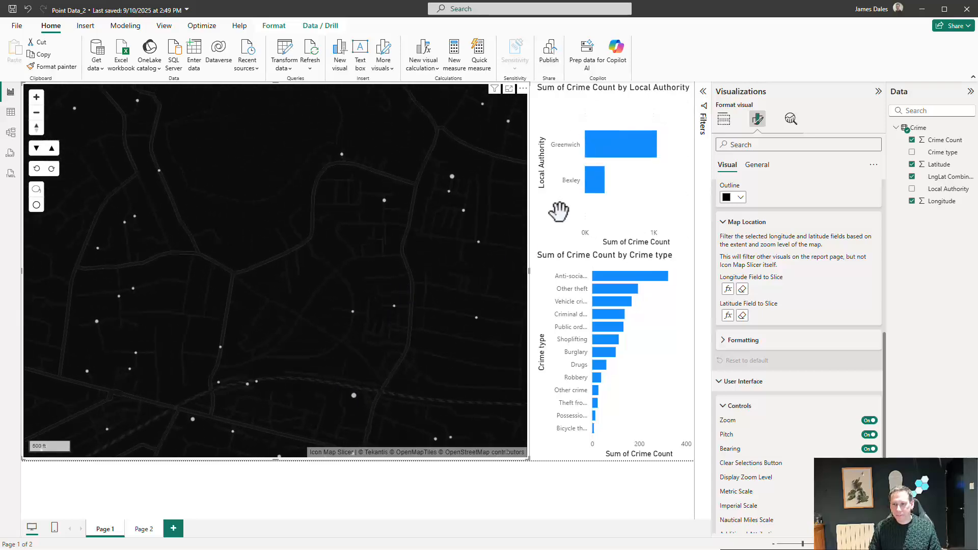
scroll(425, 306, "up", 1)
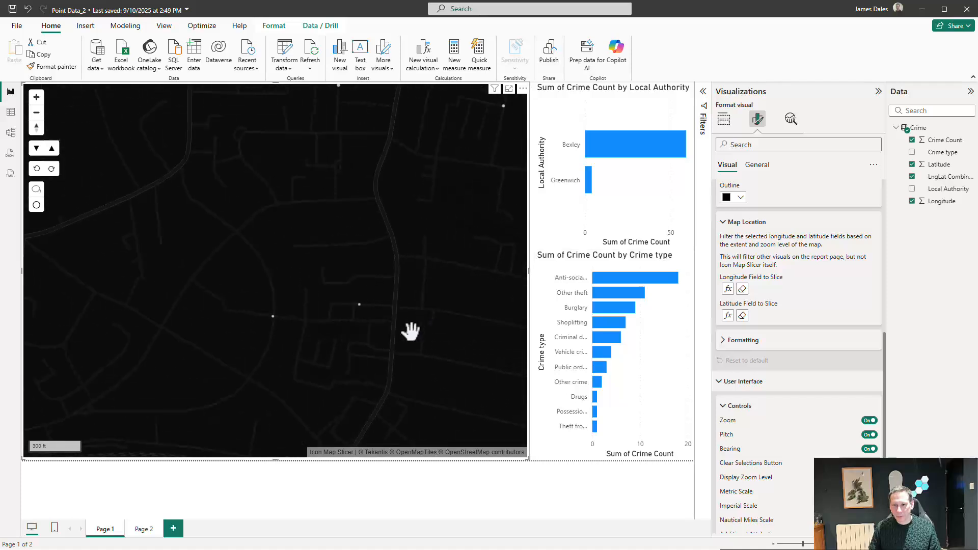
Widen the map-location slice from Bexley by shifting the map extent westward across London and returning to the whole city
scroll(254, 201, "down", 3)
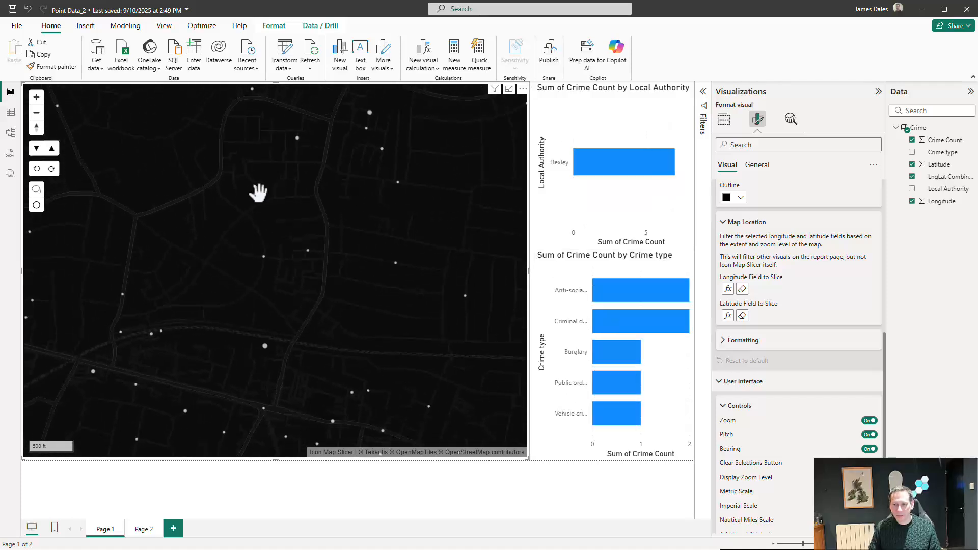
scroll(275, 197, "down", 2)
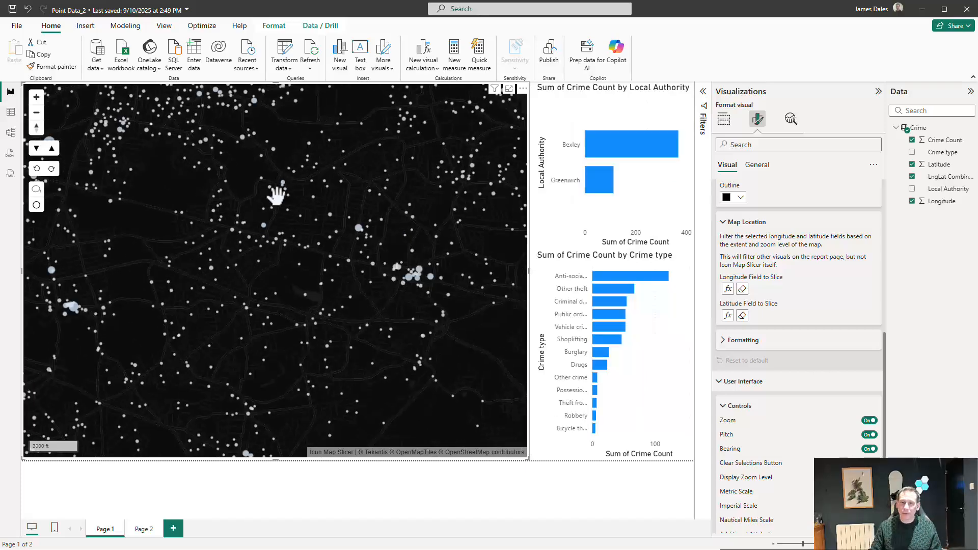
left_click_drag(152, 196, 638, 462)
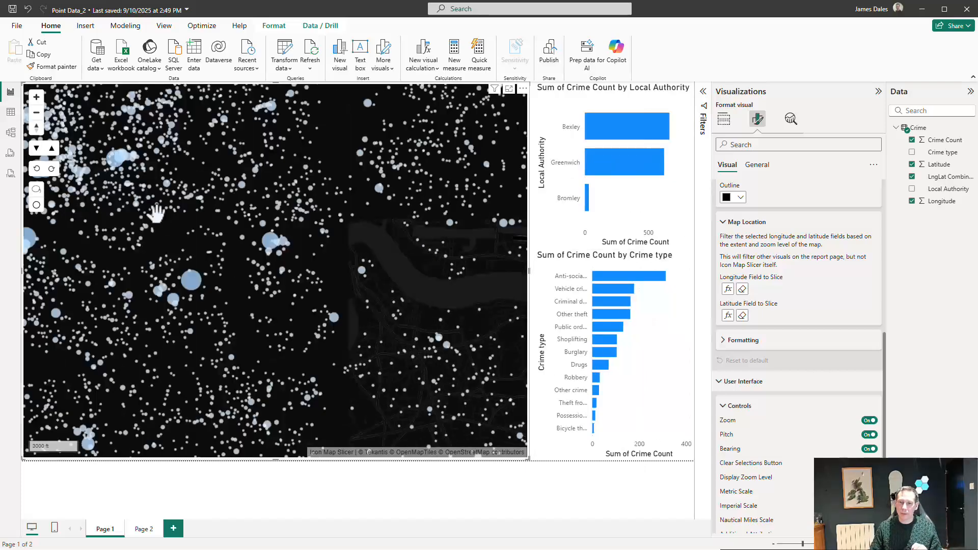
left_click_drag(388, 218, 253, 310)
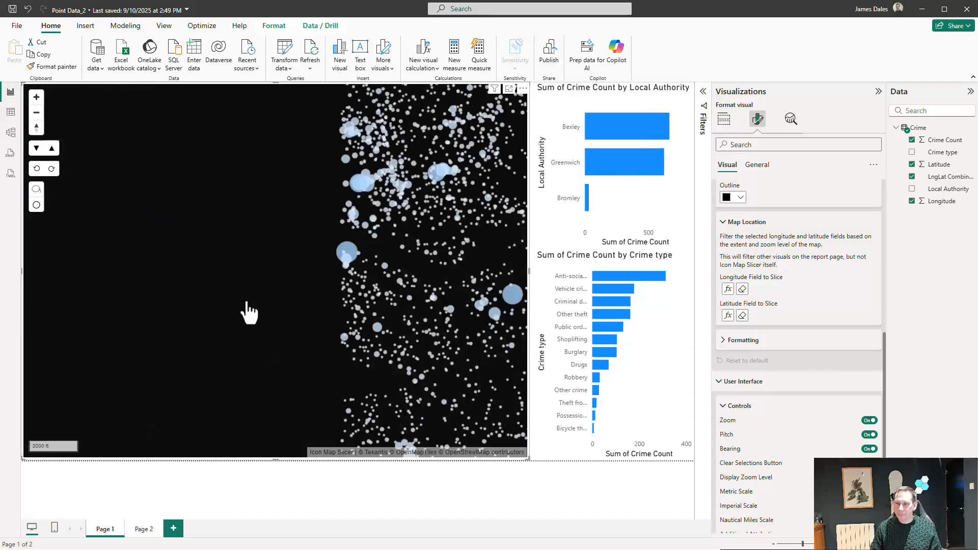
scroll(249, 312, "down", 3)
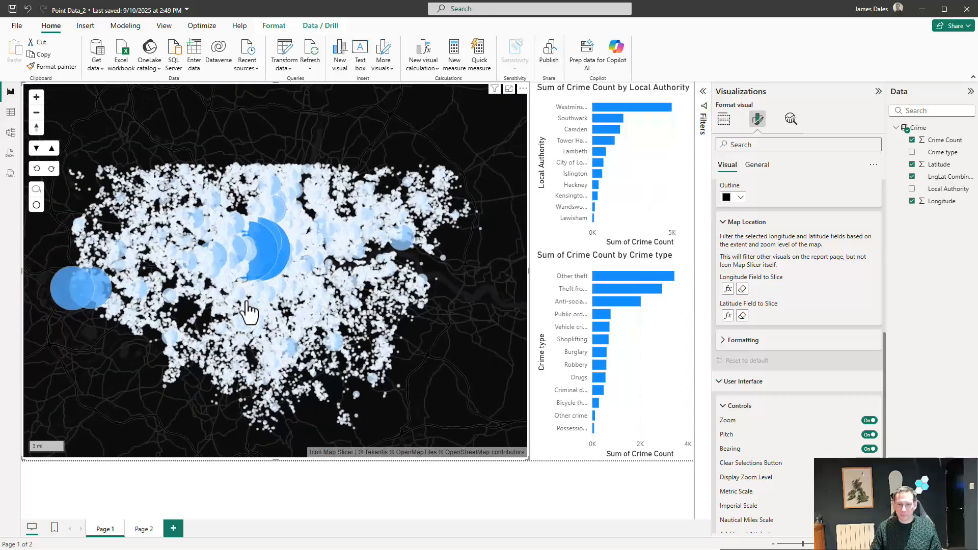